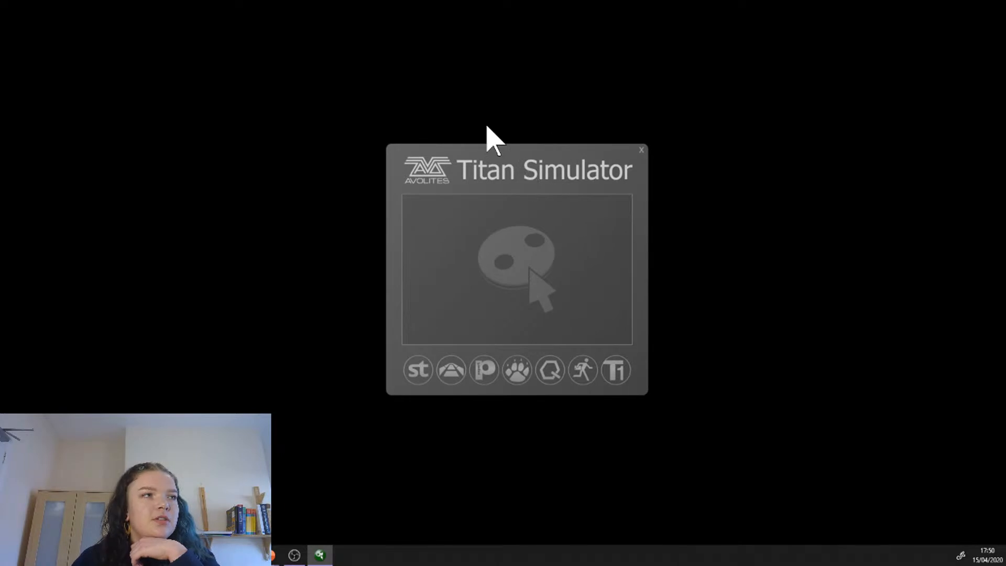
Step: Launch the Avolites Quartz simulator and maximize its main console window on the screen
left_click(550, 369)
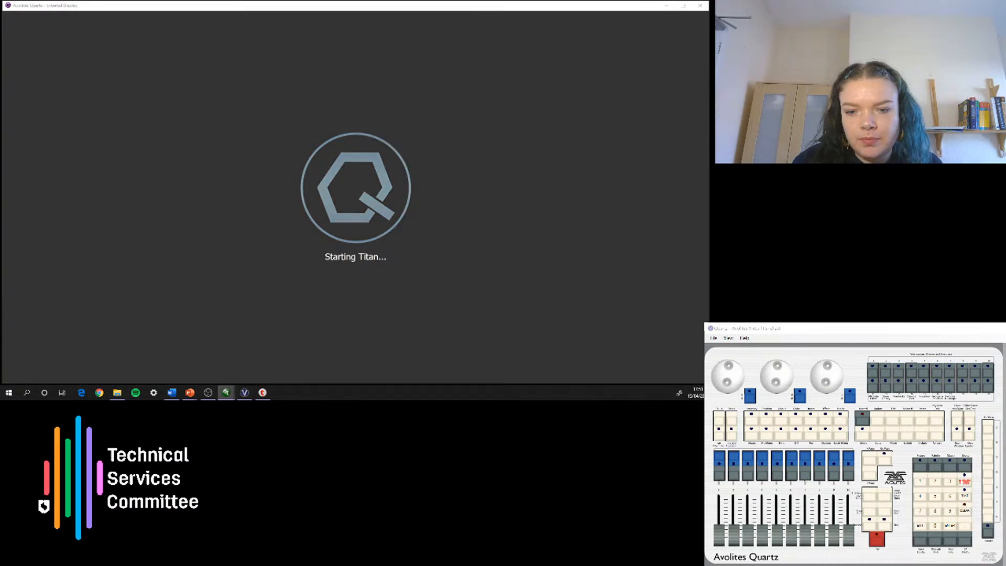
left_click_drag(562, 294, 556, 235)
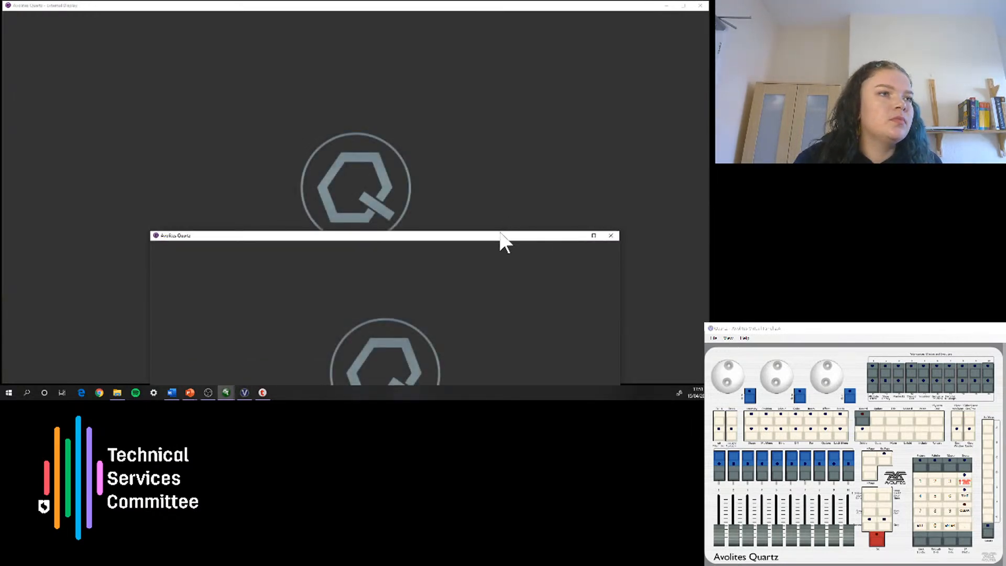
left_click(594, 236)
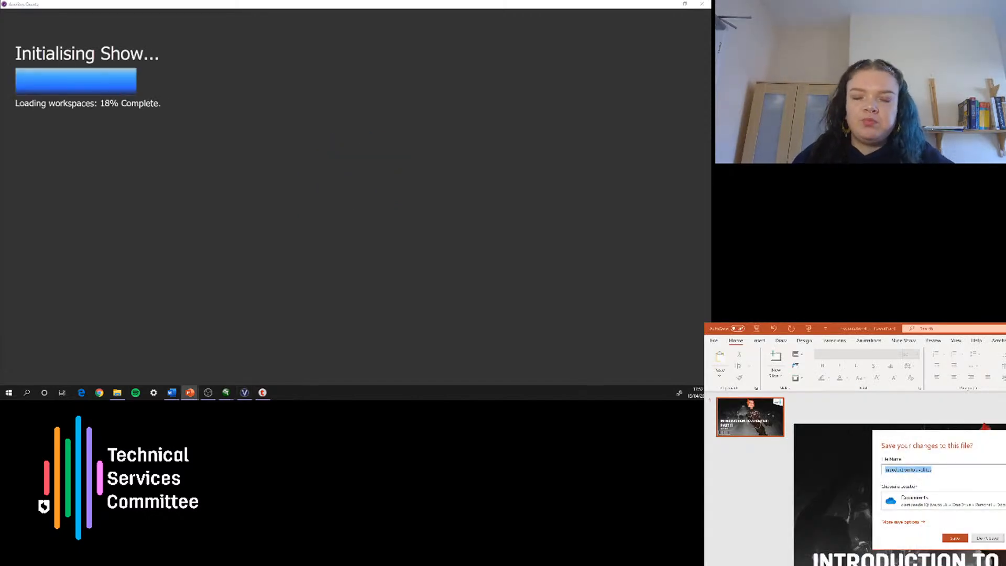
Step: Close the PowerPoint presentations without saving their changes and switch to the Quartz virtual panel
left_click(983, 539)
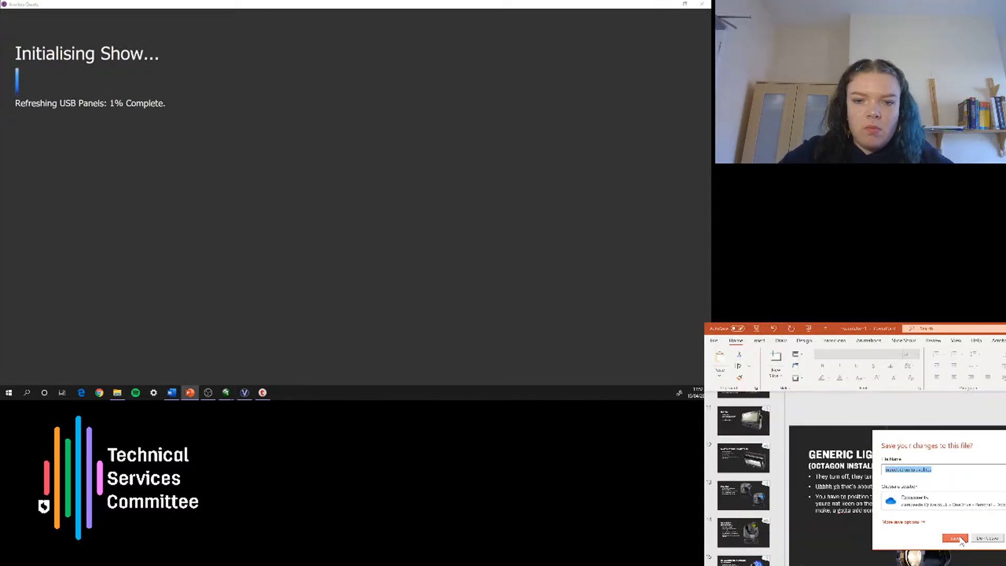
left_click(973, 543)
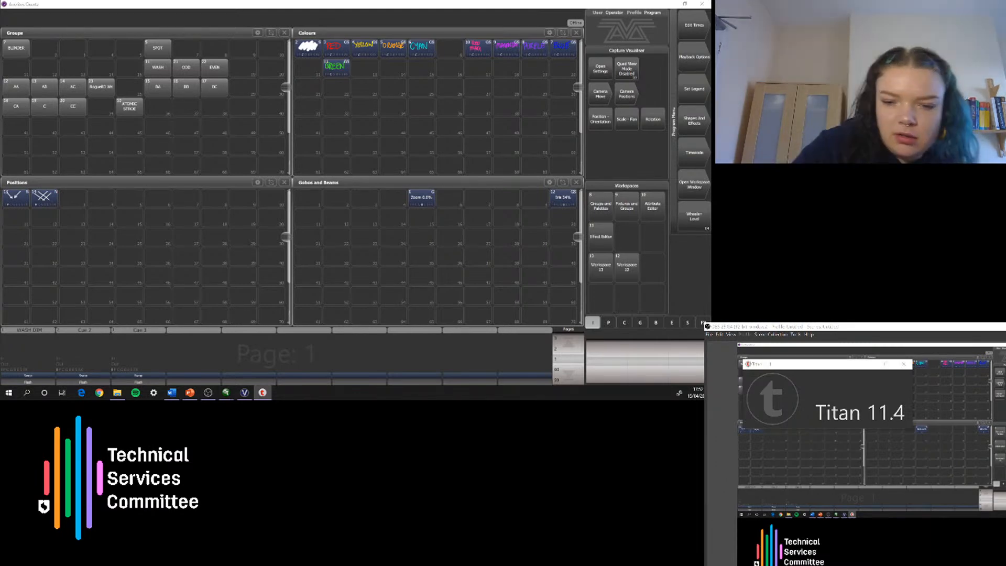
left_click(244, 393)
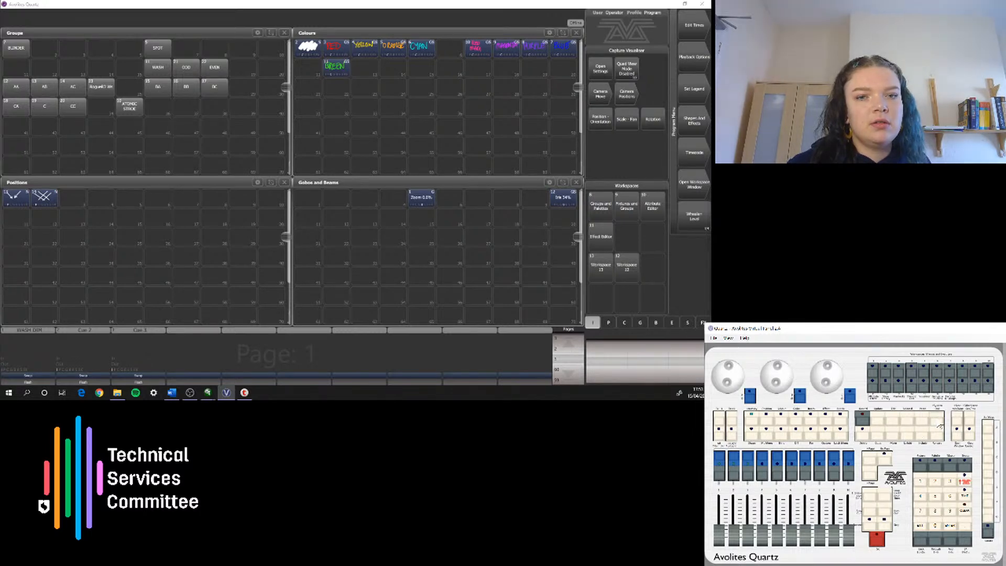
Step: Clear the programmer and load the first listed QuickSave version of the TSC LIVE STREAM show from disk
left_click(966, 513)
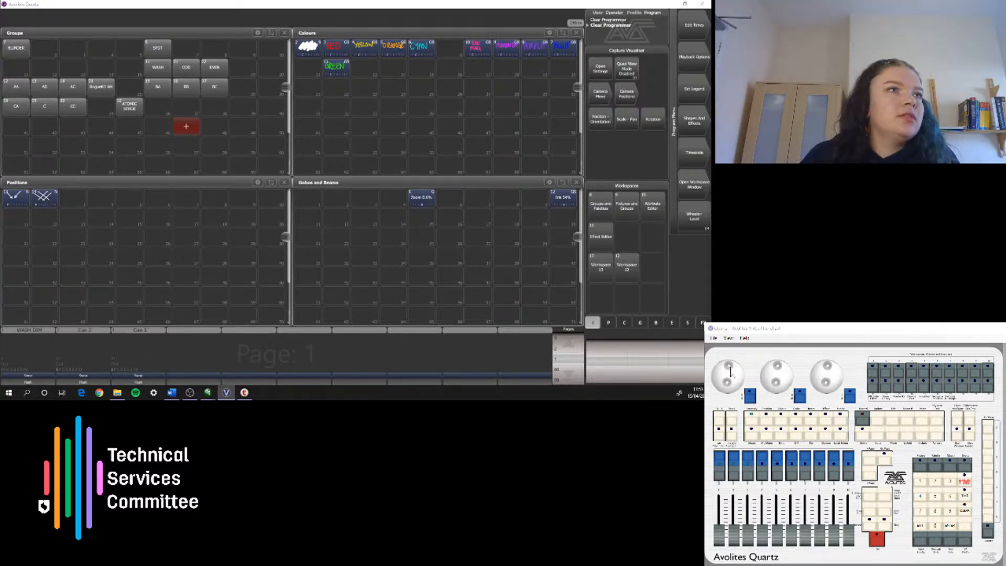
left_click(940, 420)
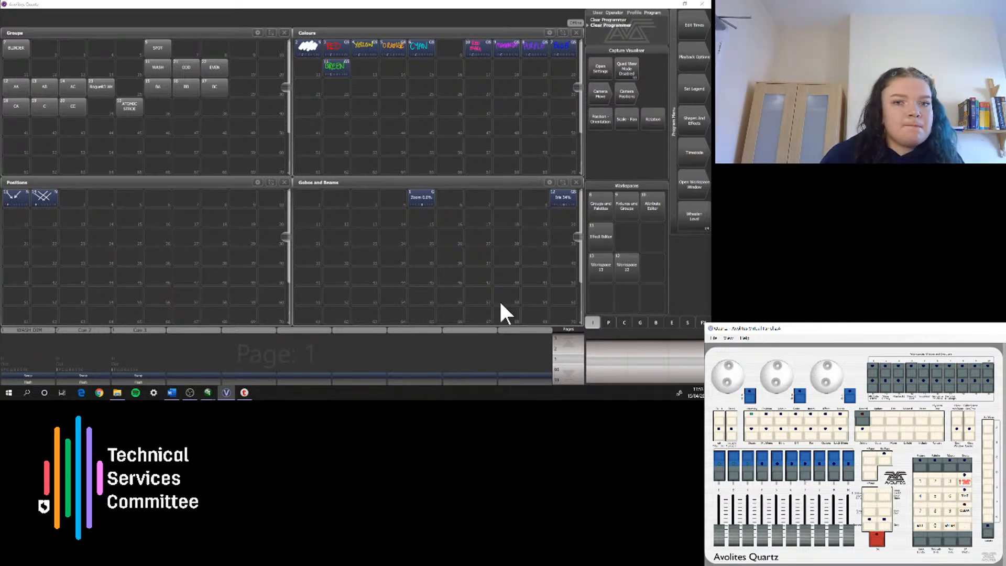
left_click(935, 421)
left_click(699, 56)
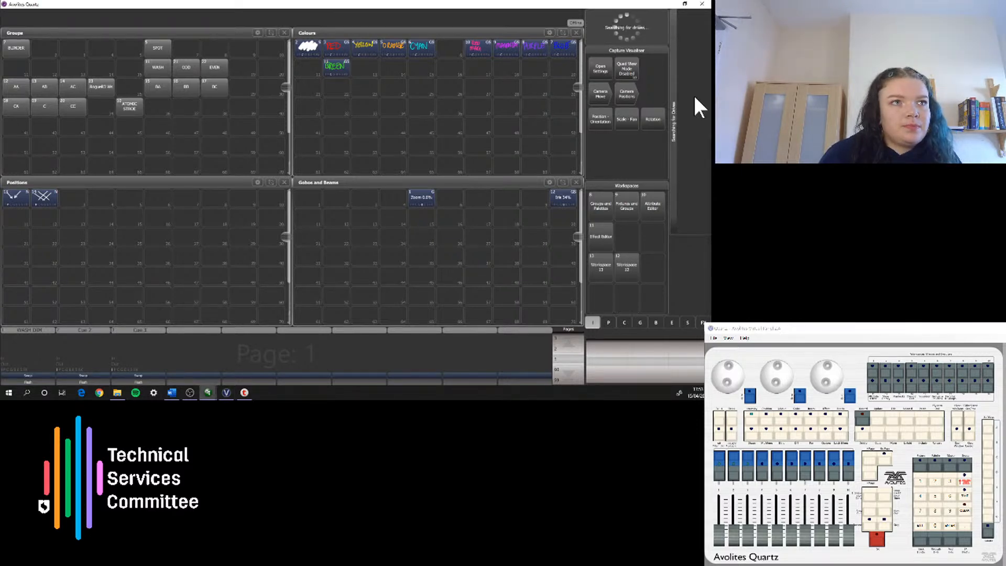
left_click(697, 57)
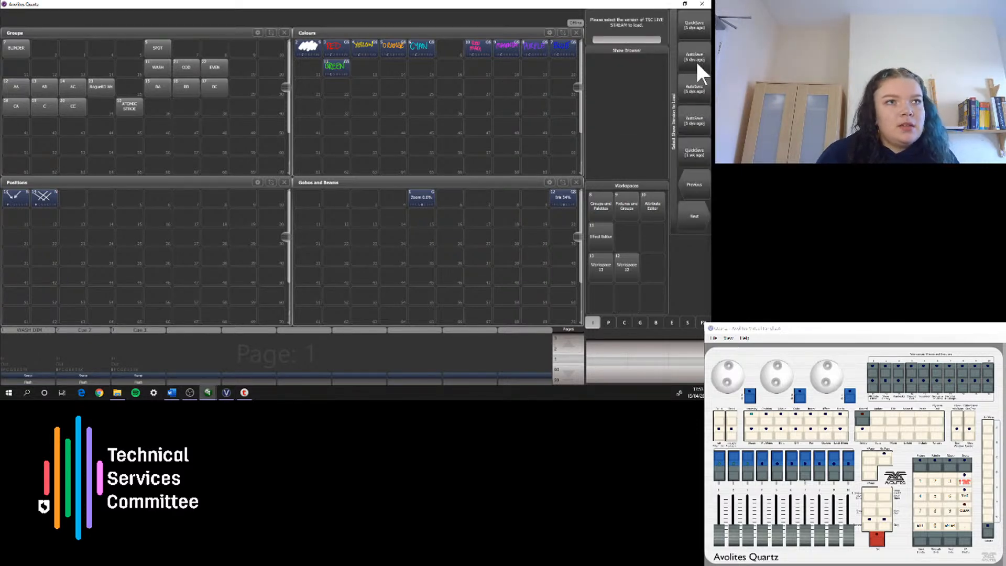
left_click(700, 27)
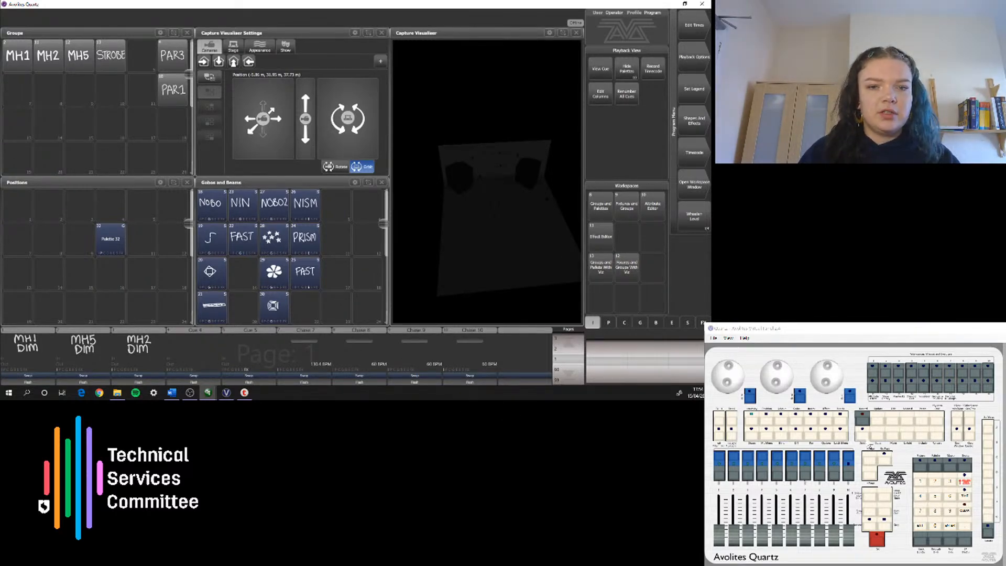
Step: Latch Delete mode and delete the macros assigned to the virtual panel's macro/executor buttons
left_click(976, 392)
left_click(975, 389)
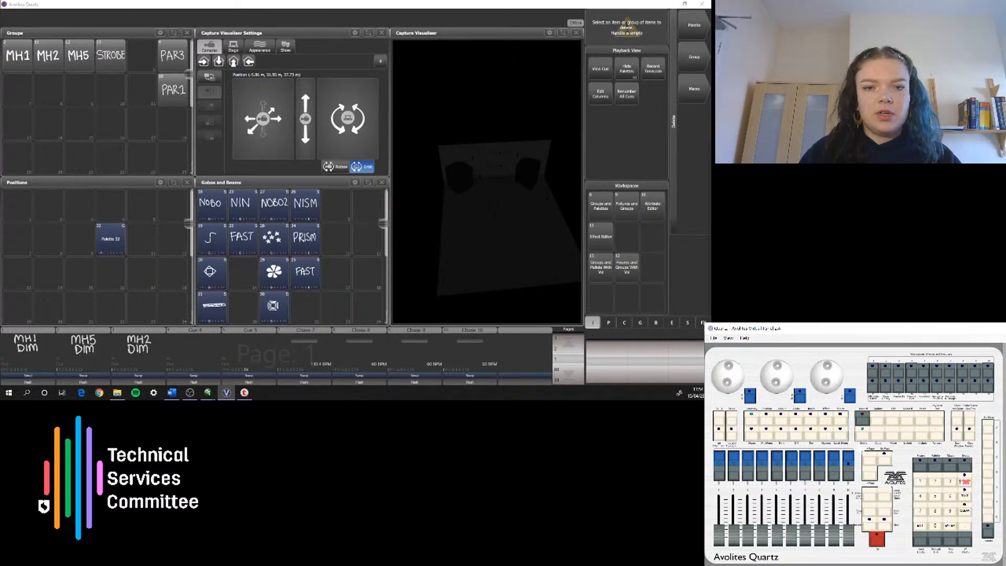
left_click(859, 436)
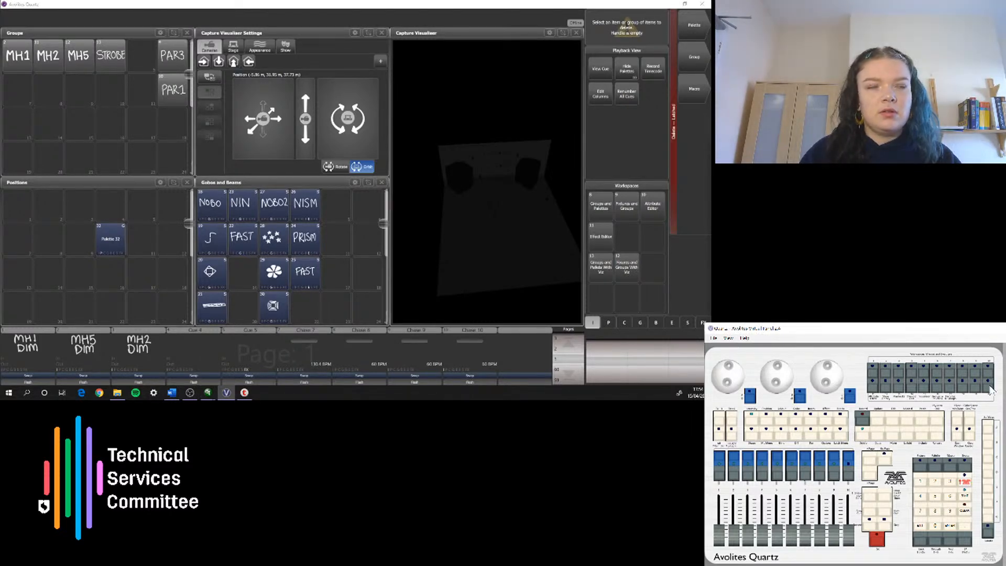
left_click(963, 377)
left_click(925, 381)
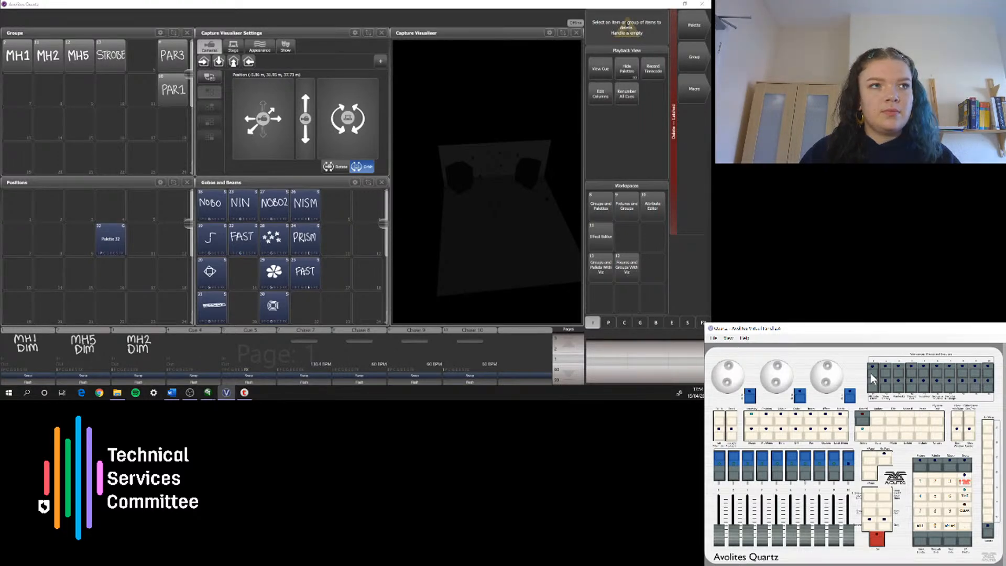
left_click(948, 381)
left_click(887, 377)
left_click(983, 393)
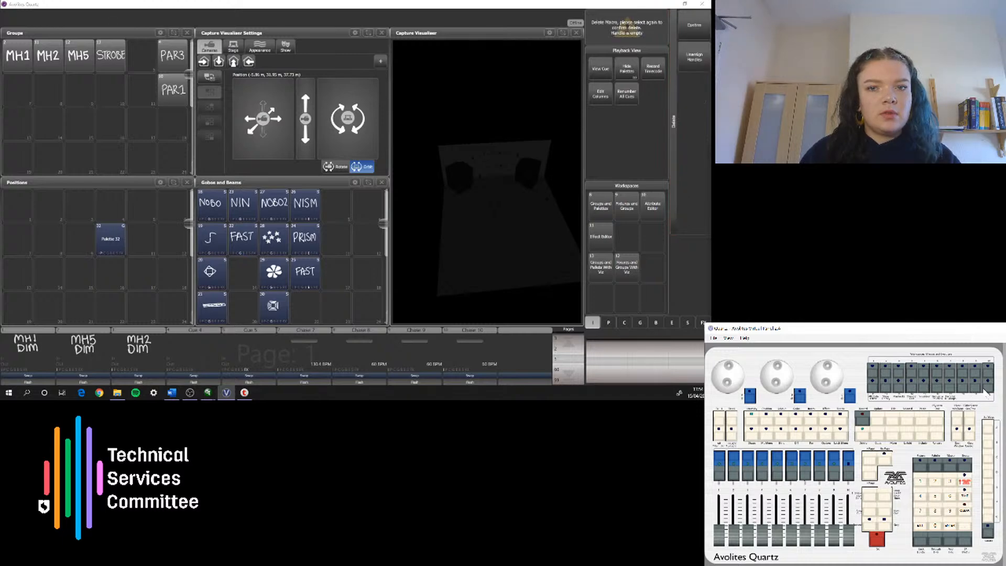
left_click(963, 392)
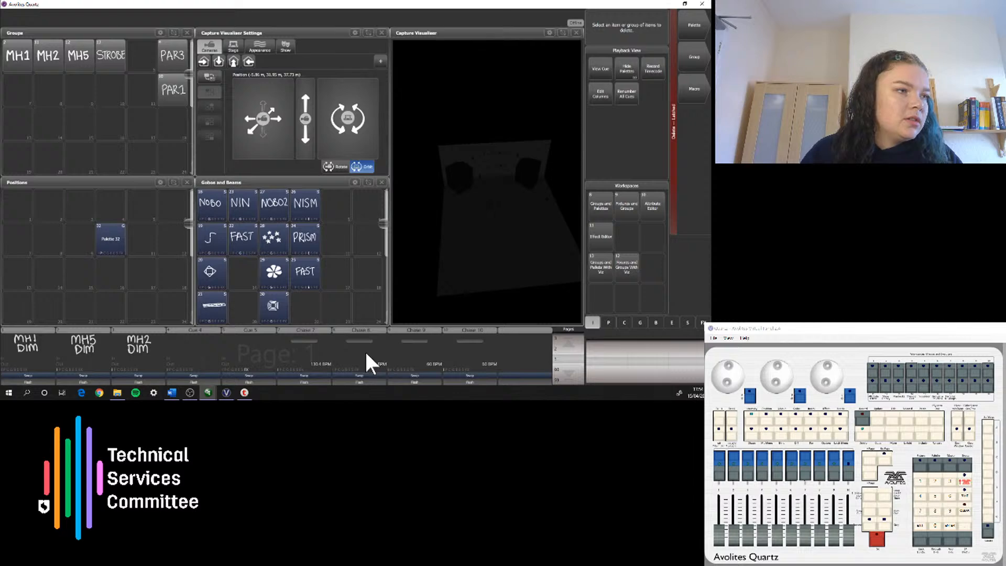
Step: Delete Chase 10, Chase 9, Chase 8 and Chase 7 from the page 1 playbacks
left_click(450, 368)
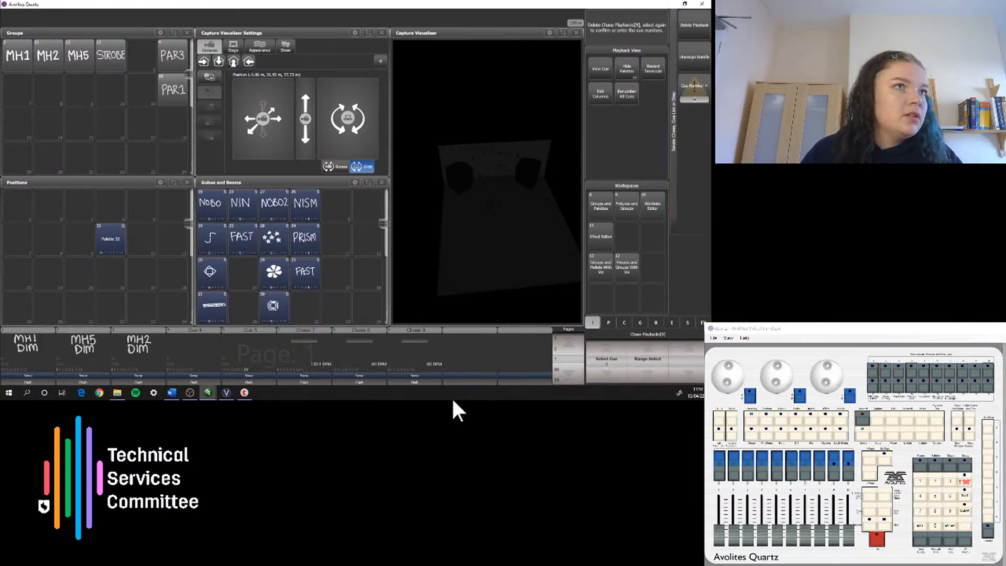
left_click(400, 356)
double_click(351, 349)
left_click(291, 348)
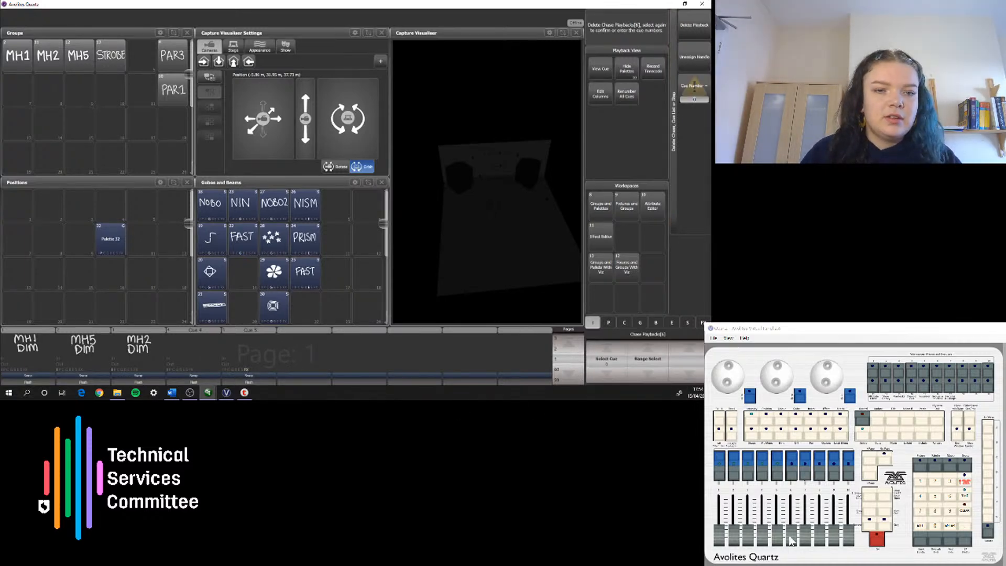
Step: Check playback 5 by raising and lowering its fader, and delete Cue 5 and Cue 4 from page 1
left_click_drag(781, 531, 782, 491)
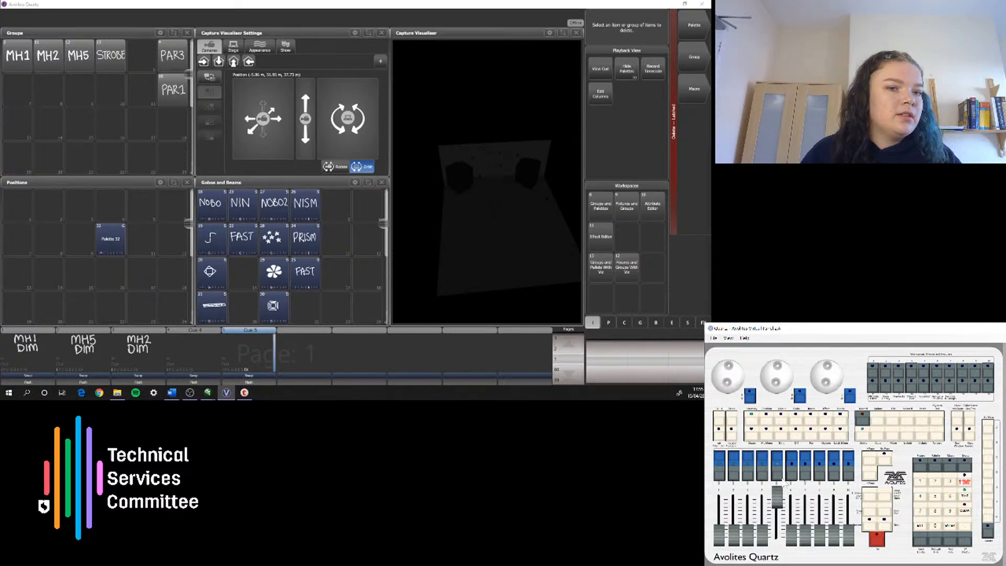
left_click_drag(777, 500, 778, 535)
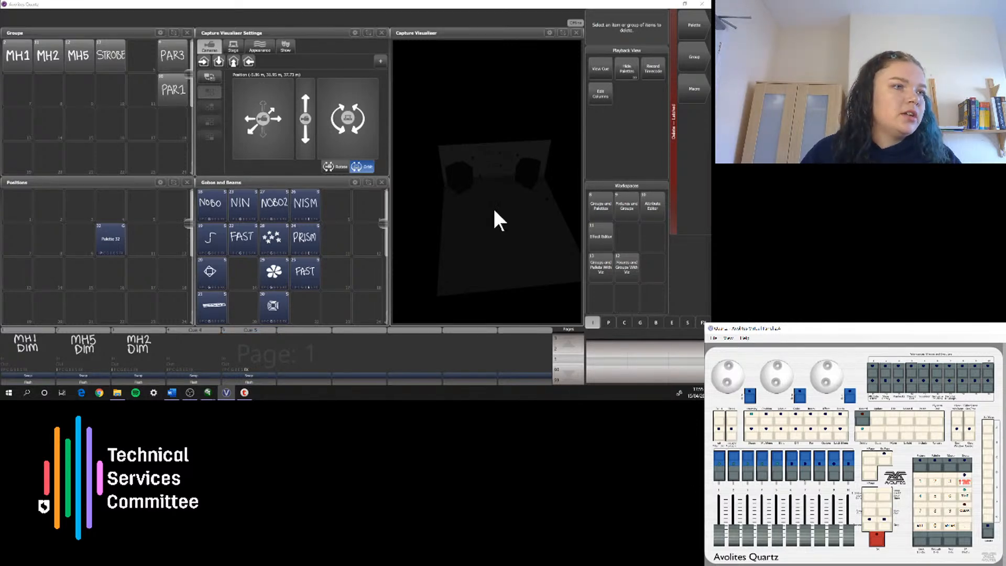
left_click(249, 343)
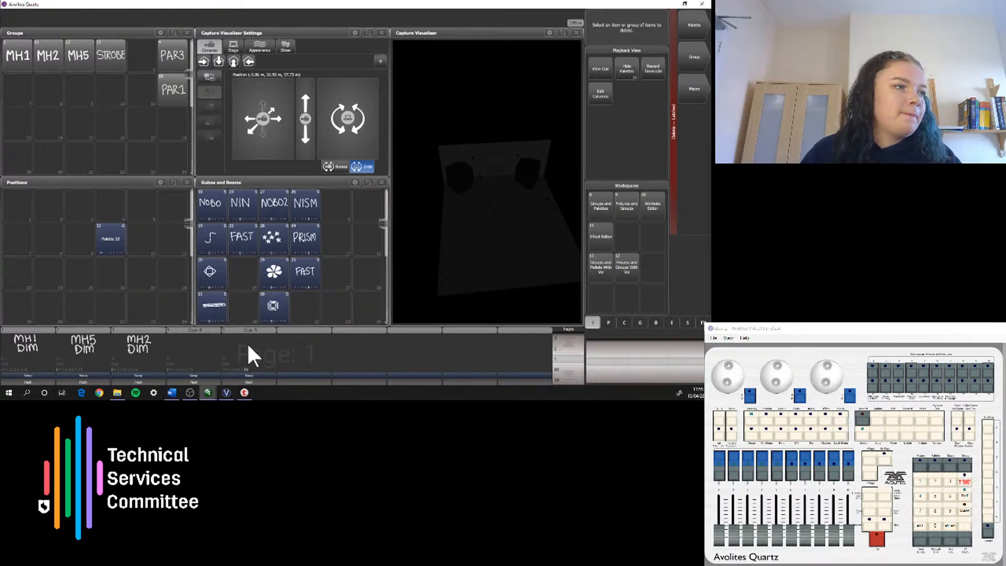
left_click(192, 346)
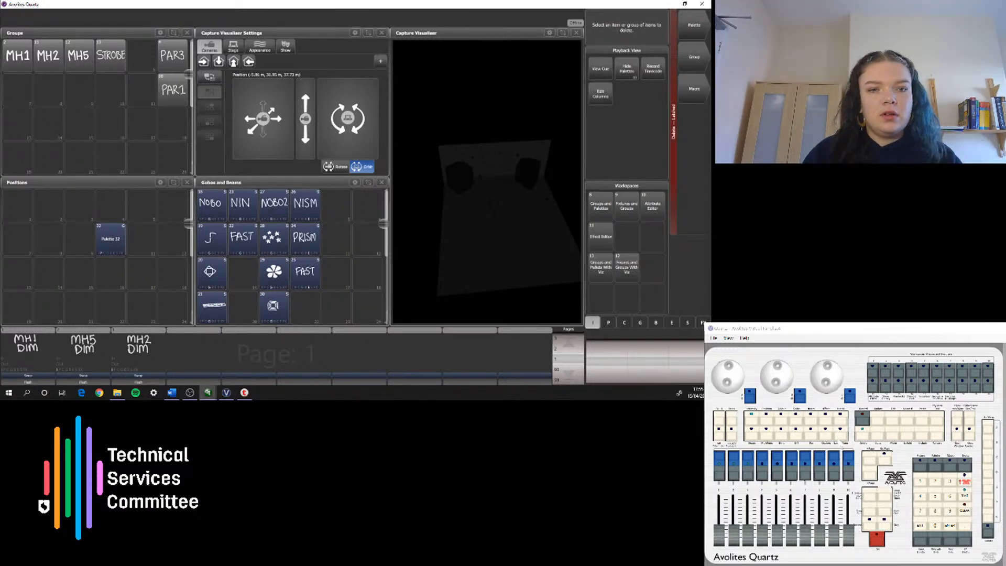
Step: Clear the programmer and close the Capture Visualiser Settings window to reveal the Colours palettes
left_click(840, 435)
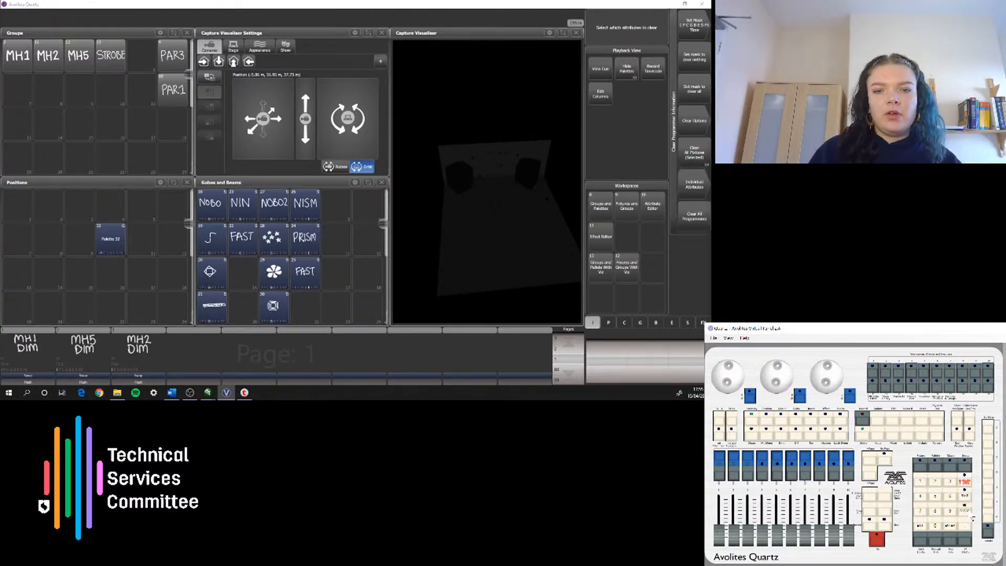
left_click(973, 519)
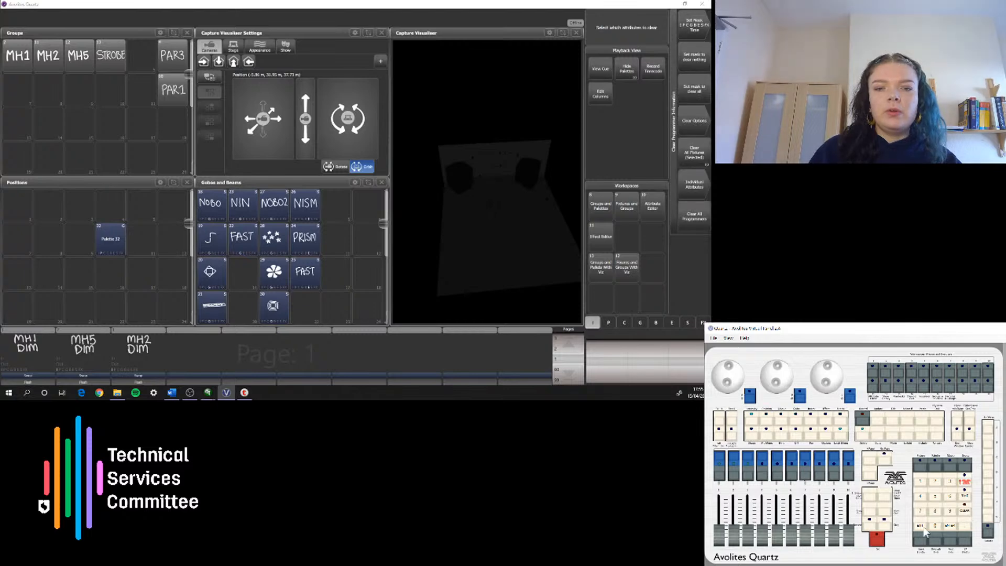
left_click(382, 32)
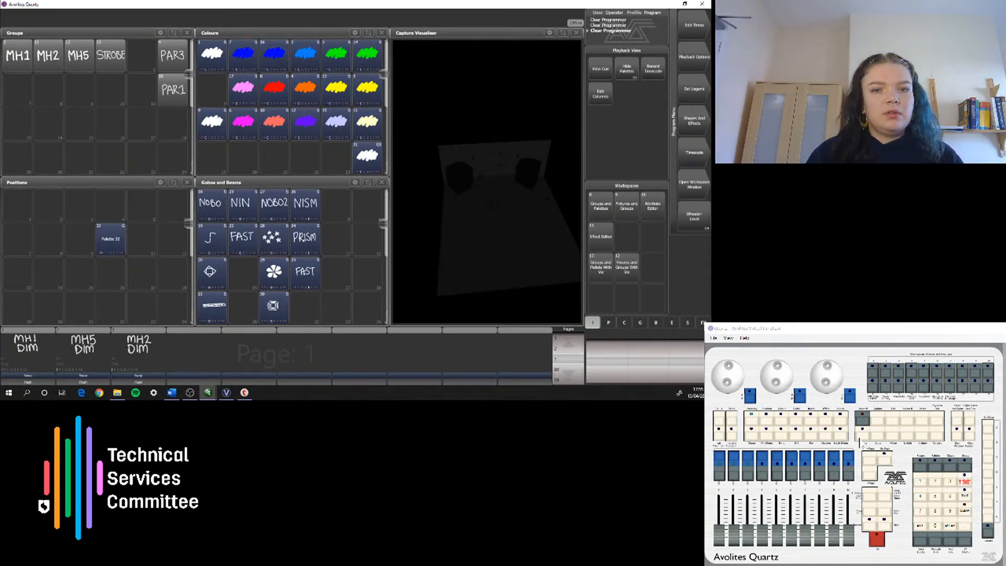
Step: Delete the only palette in the Positions window
left_click(859, 435)
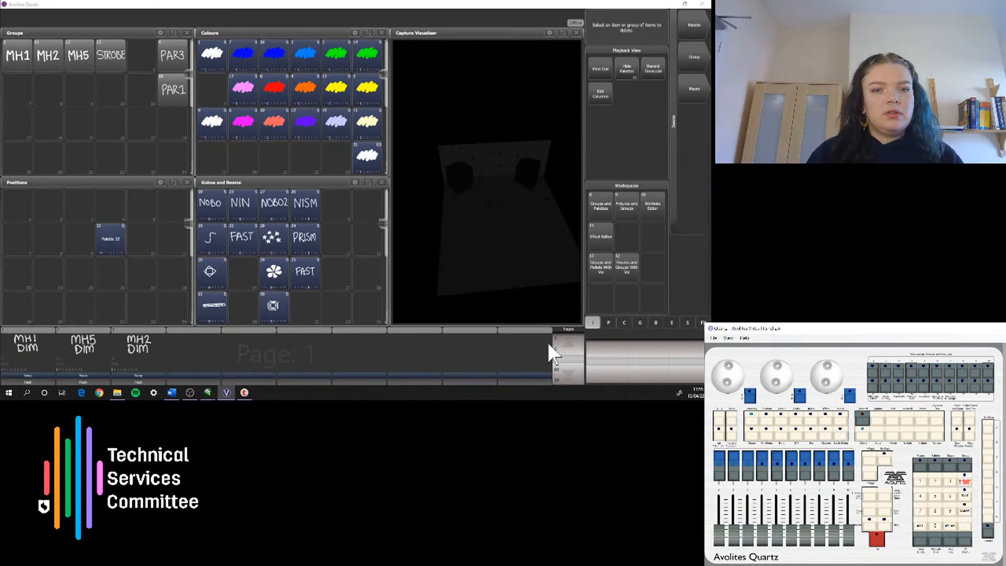
left_click(96, 240)
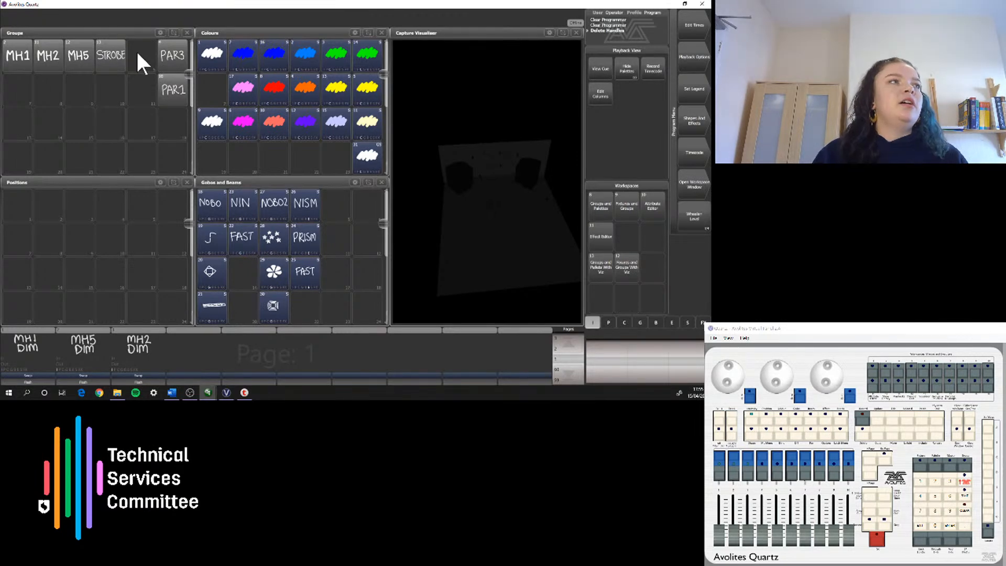
Step: Light the MH1 group in bright green using the MH1 DIM playback at full and a green colour palette
left_click(15, 63)
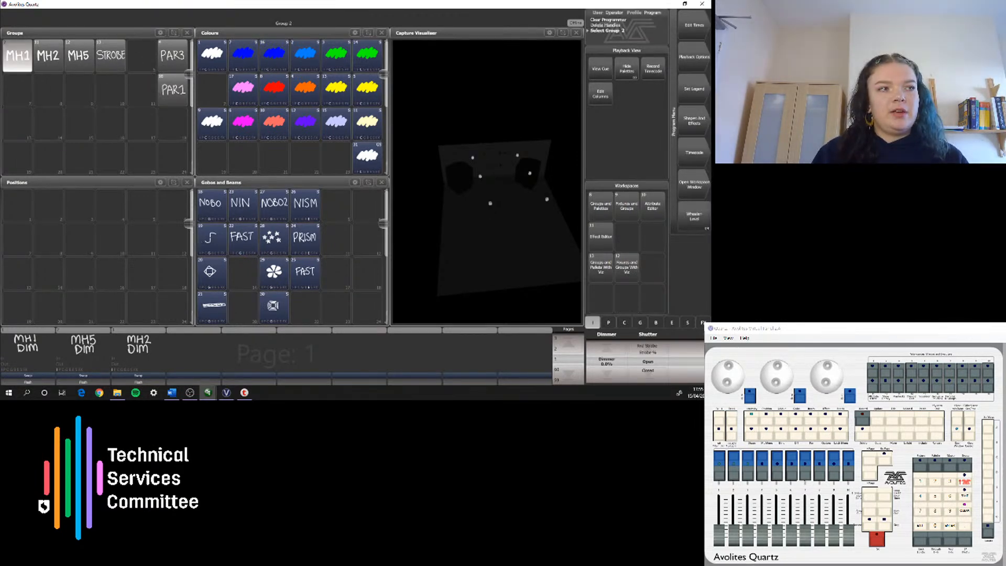
left_click_drag(720, 535, 717, 449)
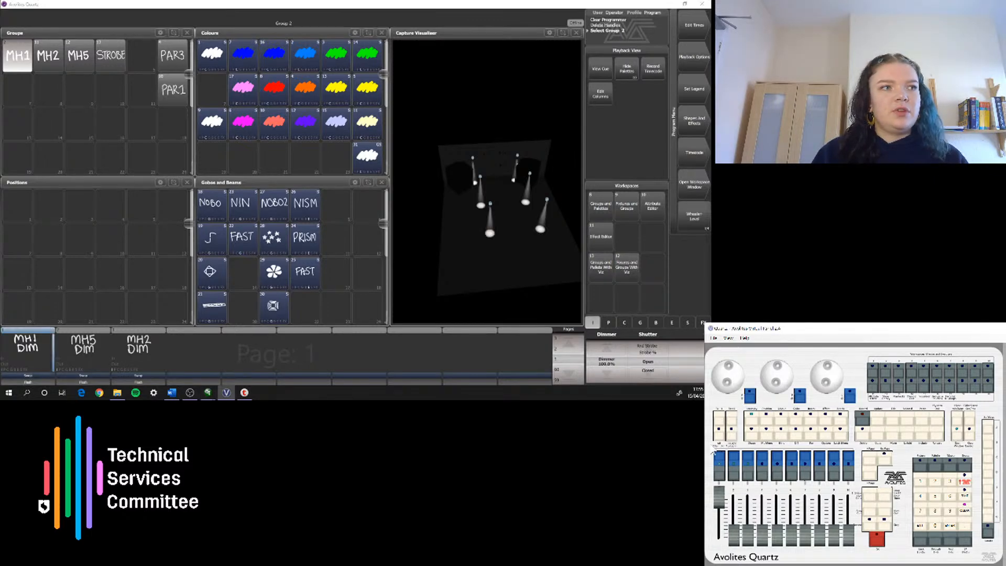
left_click_drag(345, 66, 347, 191)
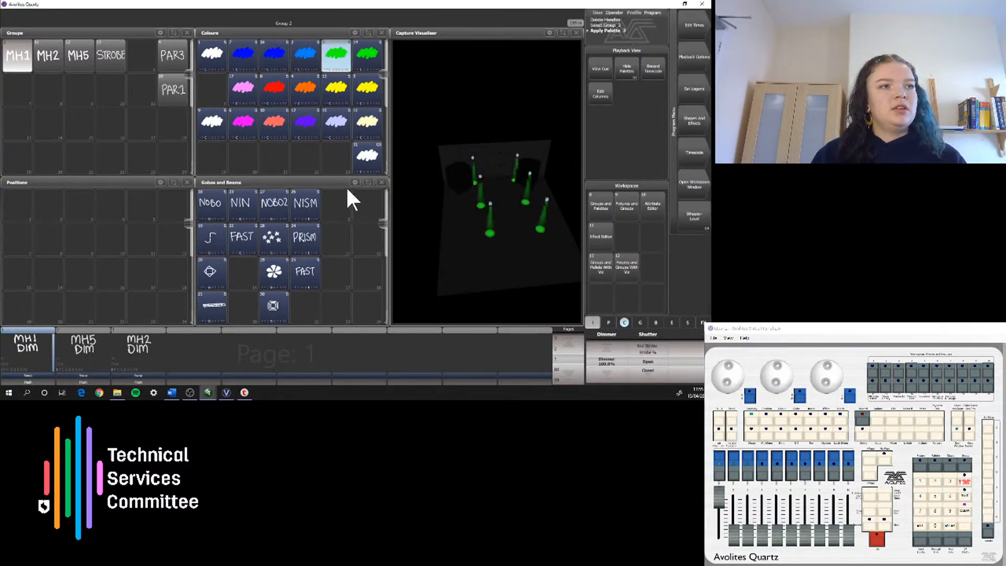
Step: Try the NOBO2, stars and curved-line gobo palettes on the MH1 group
left_click(275, 206)
left_click(283, 232)
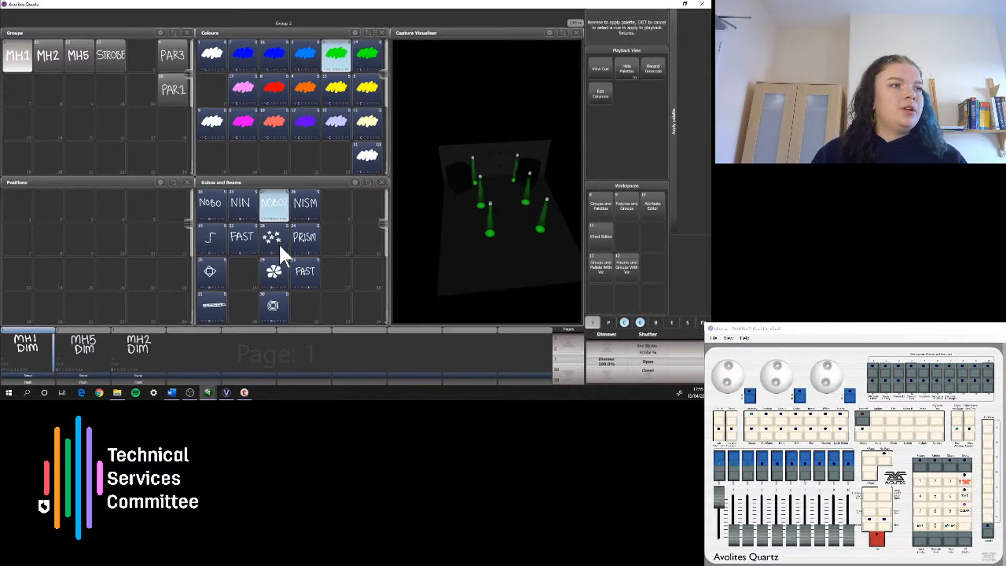
left_click(207, 241)
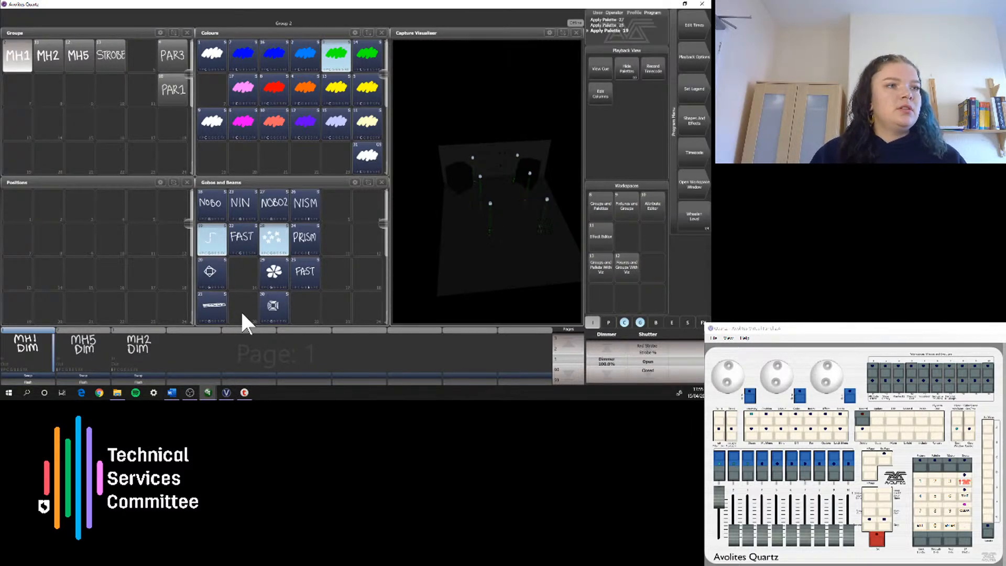
Step: Reset the MH1 group's gobos and beams with the NOBO, NIN, NOBO2 and NISM palettes, and locate the fixtures
left_click(206, 210)
left_click(249, 197)
left_click(274, 201)
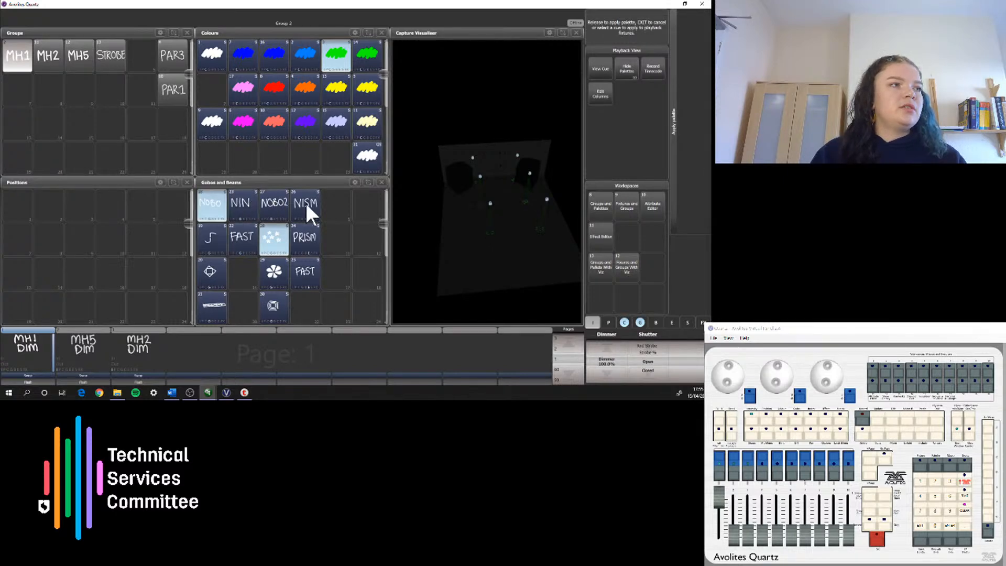
left_click(292, 199)
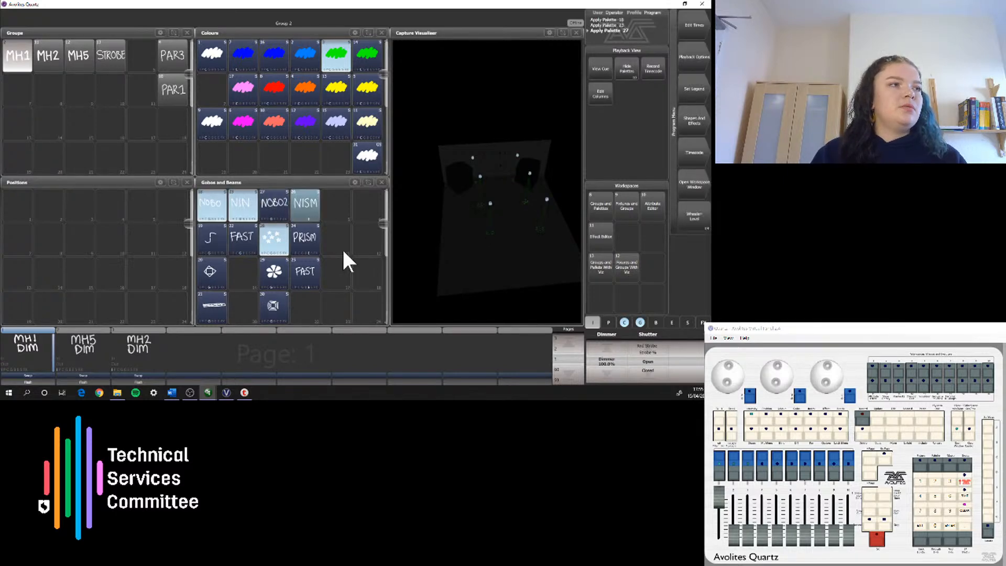
left_click(966, 512)
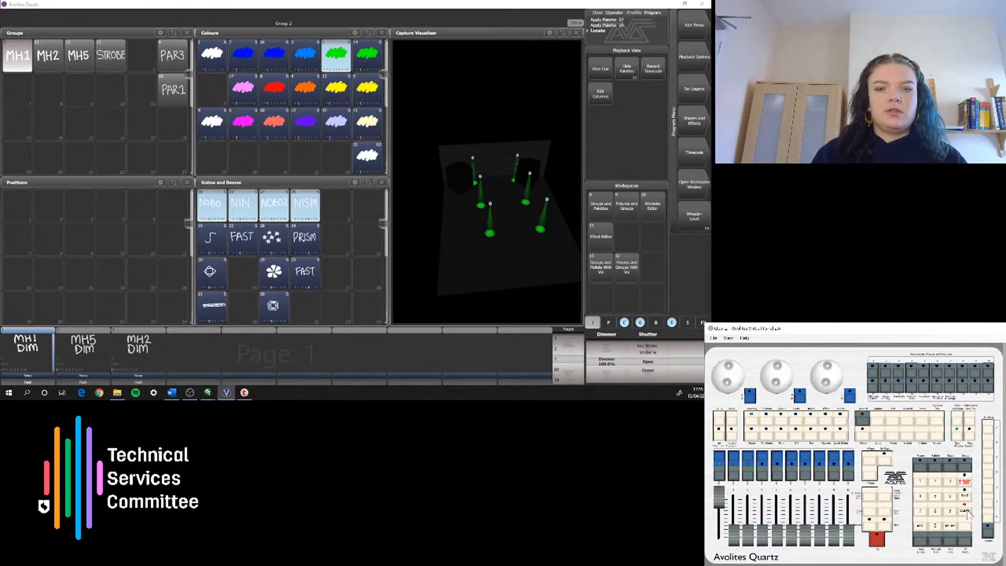
Step: Clear the programmer and test the MH1 group's iris at 0% and back at 100% with the MH1 DIM playback at full
left_click(966, 513)
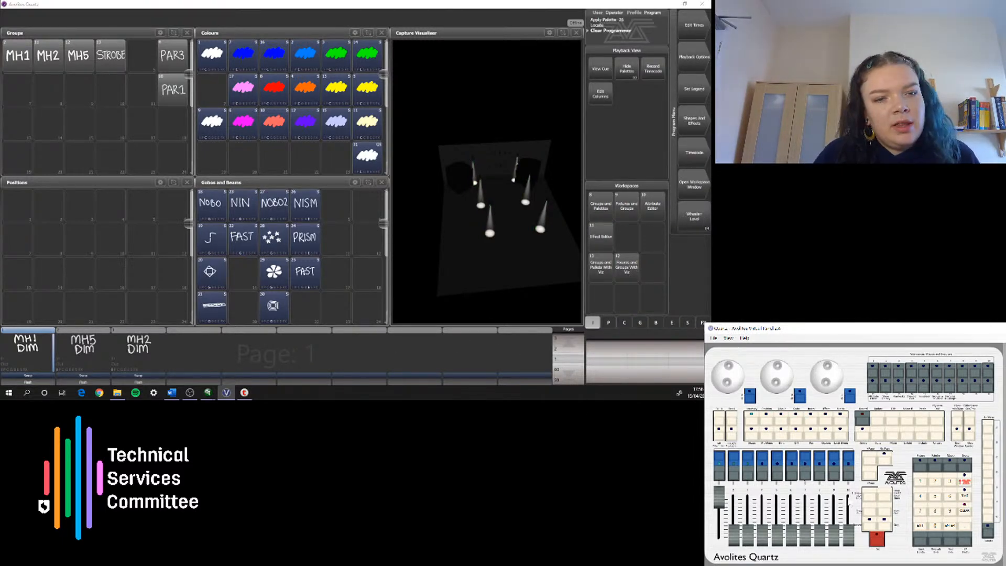
left_click_drag(721, 501, 721, 545)
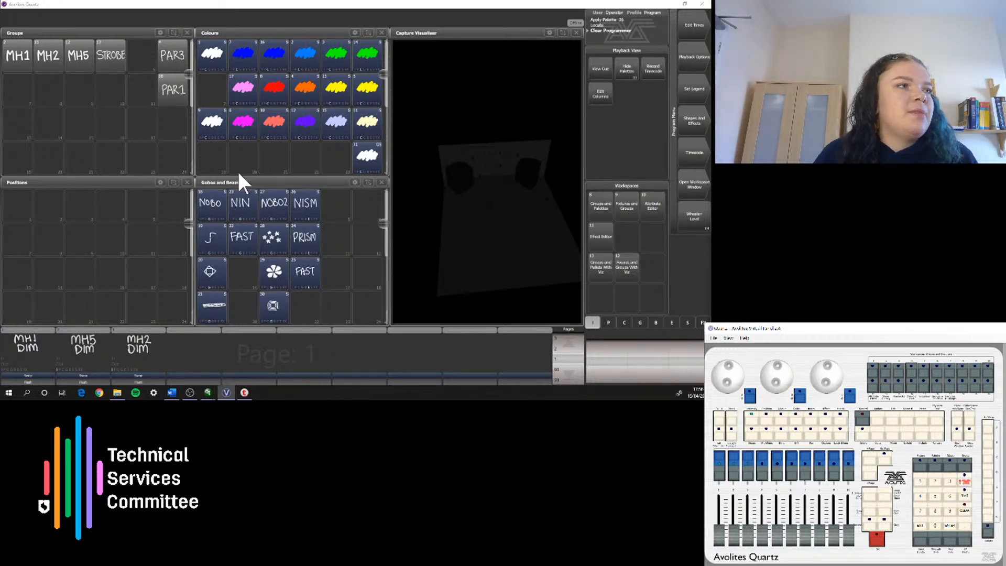
left_click(15, 55)
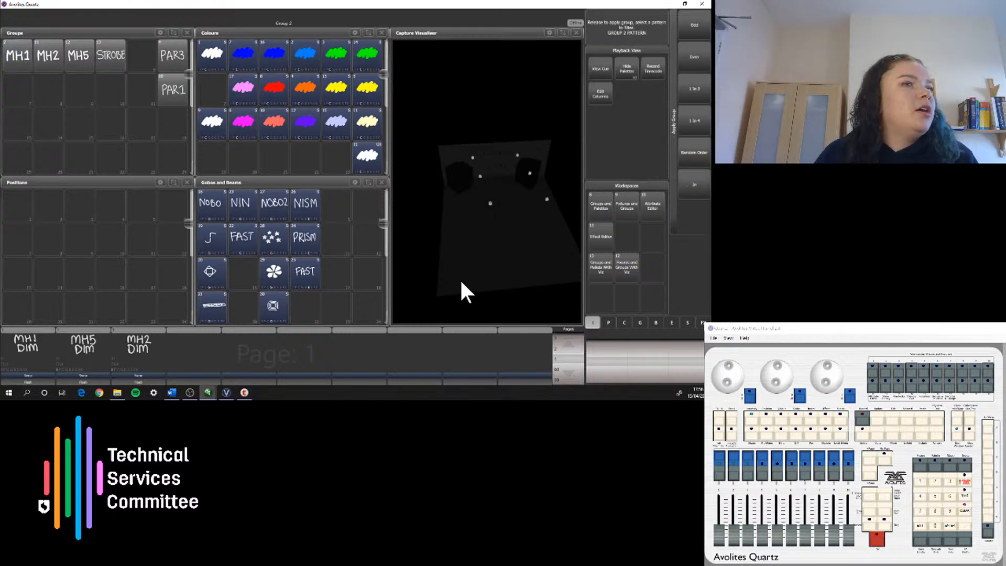
left_click(656, 322)
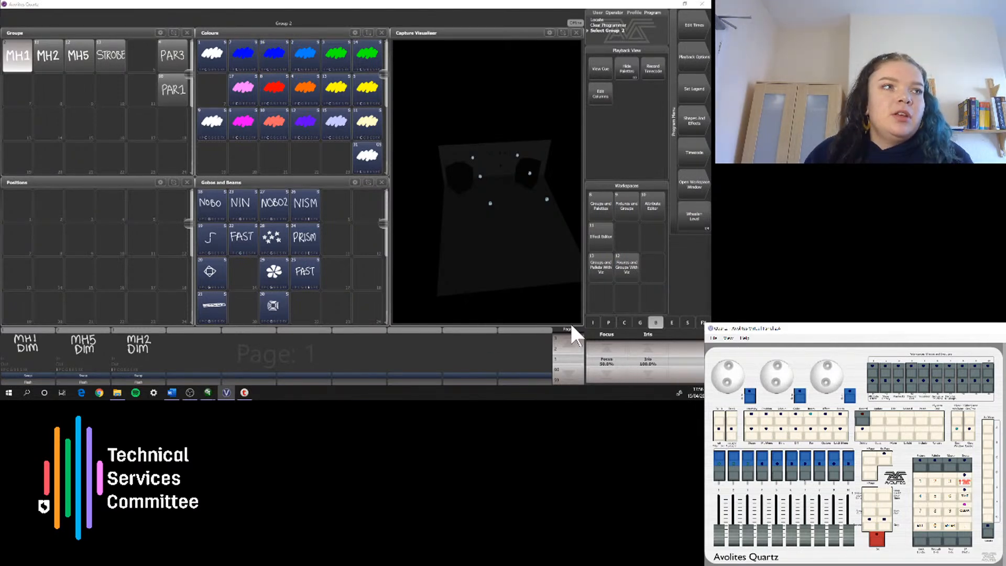
left_click_drag(720, 536, 719, 497)
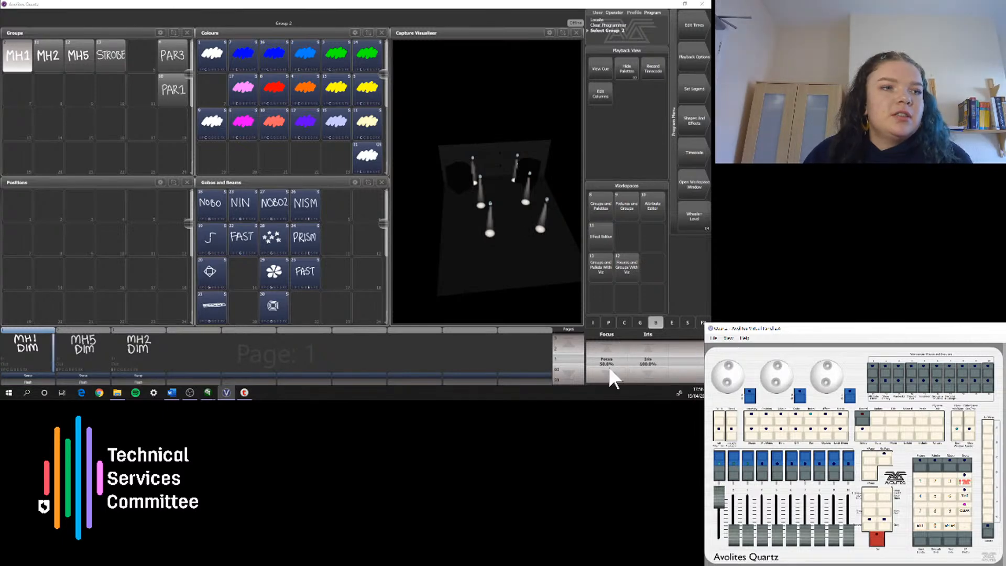
mouse_move(774, 381)
left_mouse_down()
mouse_move(785, 382)
mouse_move(779, 365)
mouse_move(773, 381)
mouse_move(787, 374)
mouse_move(777, 364)
mouse_move(771, 378)
mouse_move(780, 367)
mouse_move(784, 376)
mouse_move(776, 382)
left_mouse_up()
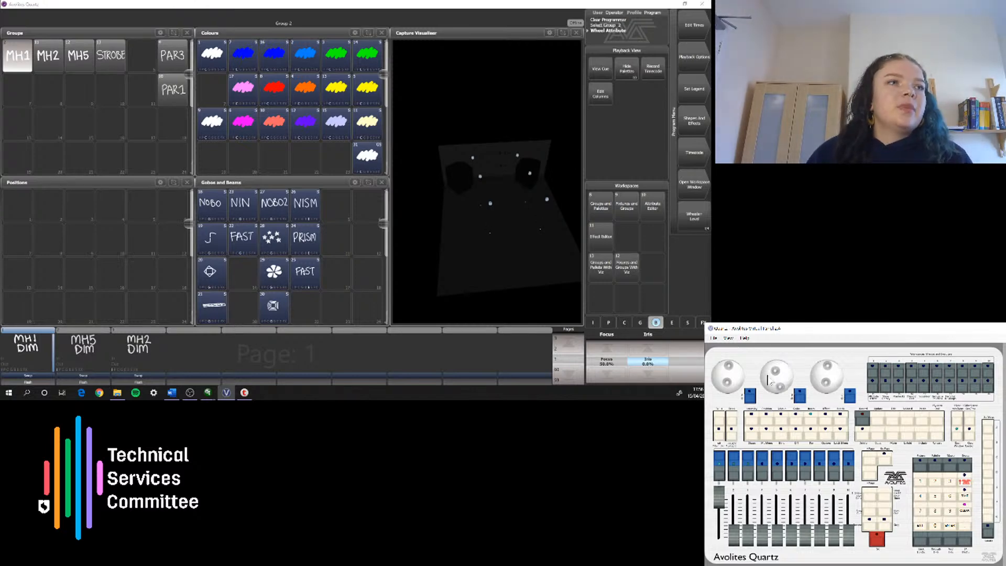
mouse_move(780, 387)
left_mouse_down()
mouse_move(773, 369)
mouse_move(780, 388)
mouse_move(767, 378)
mouse_move(783, 367)
mouse_move(773, 383)
mouse_move(770, 372)
mouse_move(777, 386)
mouse_move(773, 369)
left_mouse_up()
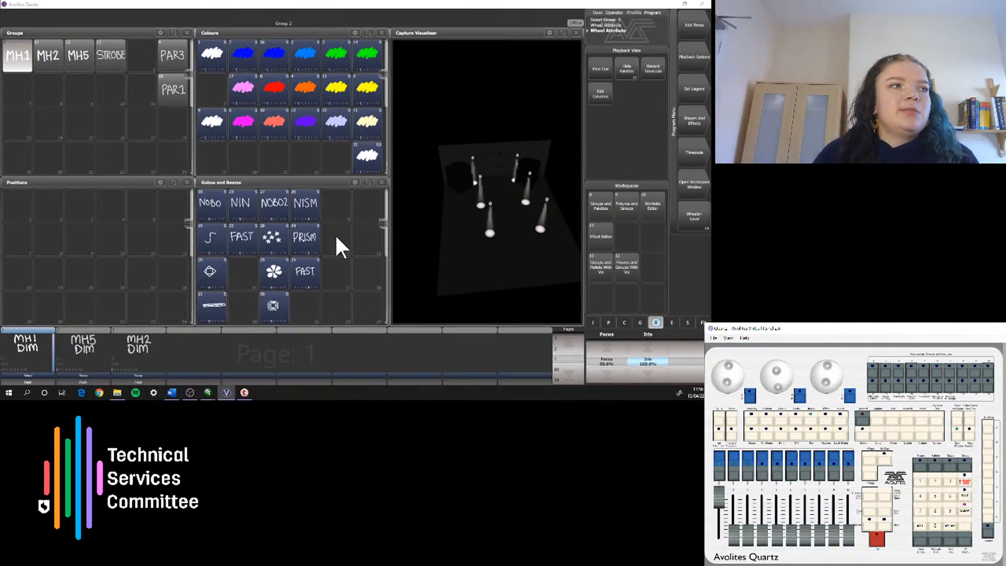
left_click(325, 302)
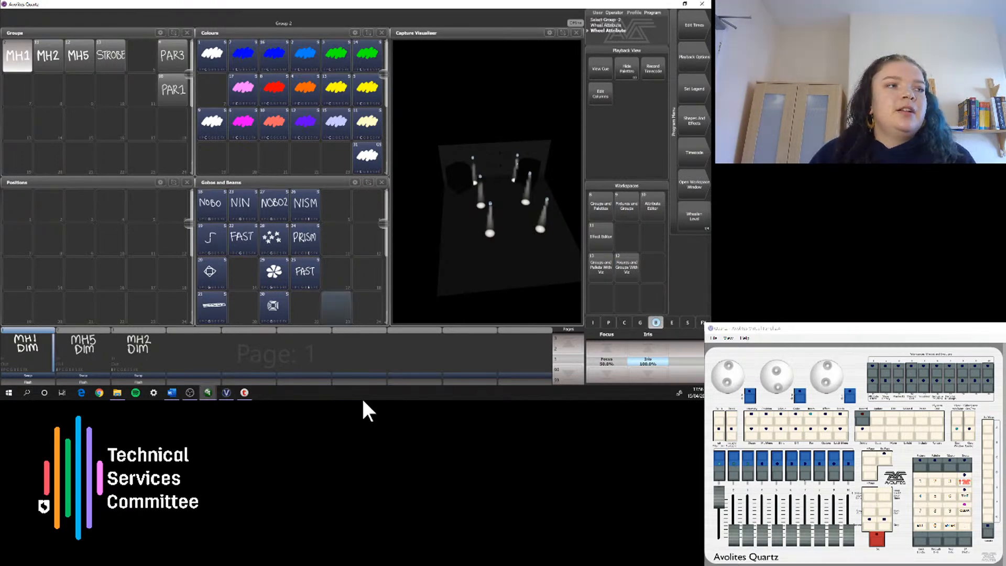
left_click(962, 511)
left_click(922, 531)
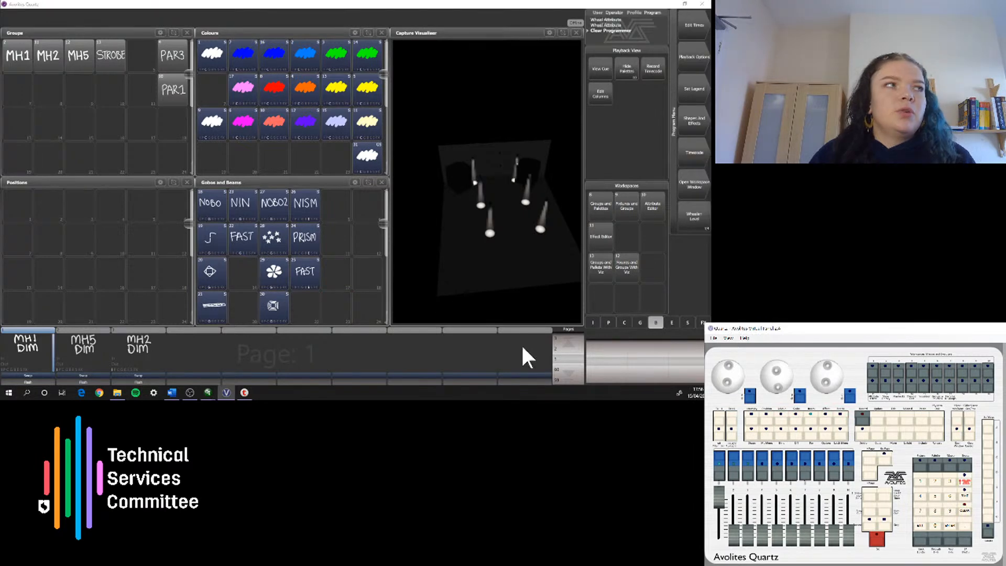
Step: Select the MH1 group and switch its shutter to Closed and back to Open
left_click(14, 50)
left_click(272, 273)
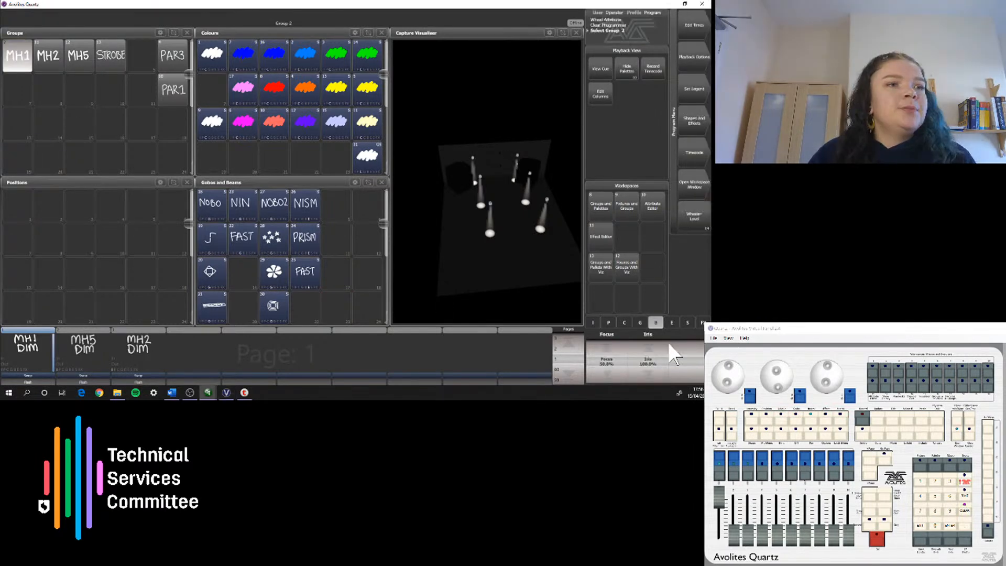
left_click(667, 325)
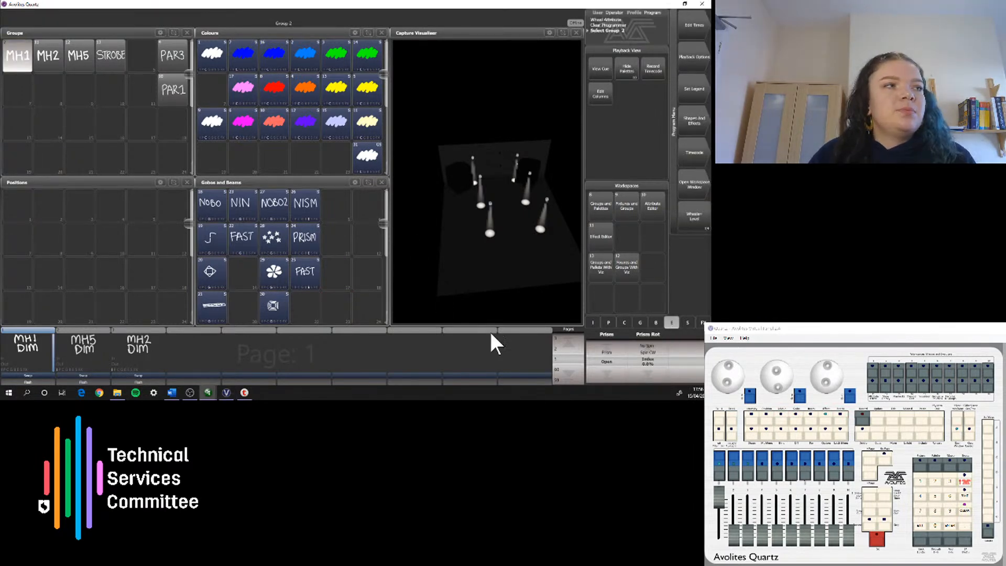
left_click(688, 323)
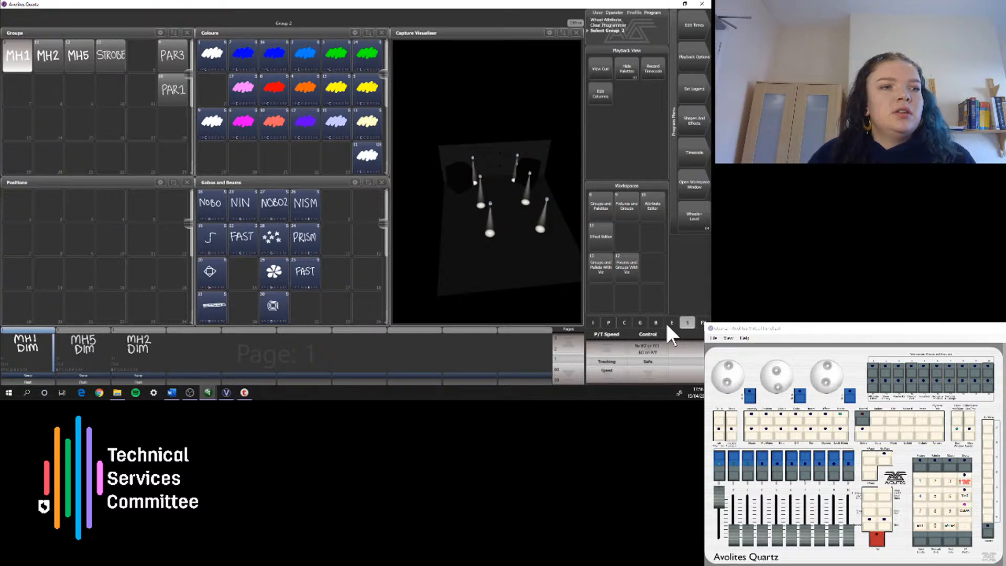
left_click(624, 321)
left_click(592, 322)
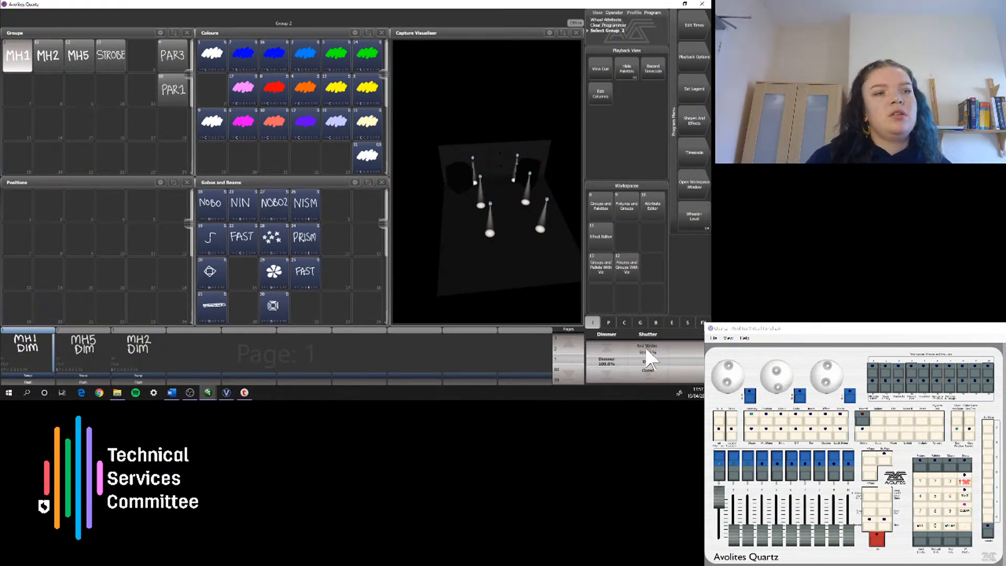
scroll(647, 350, "down", 2)
left_click(652, 365)
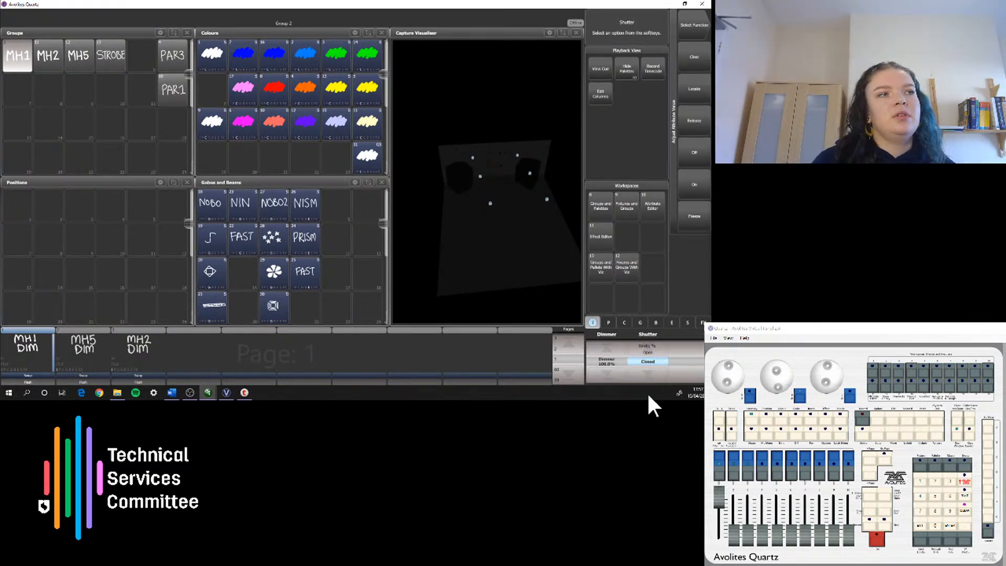
scroll(655, 347, "up", 1)
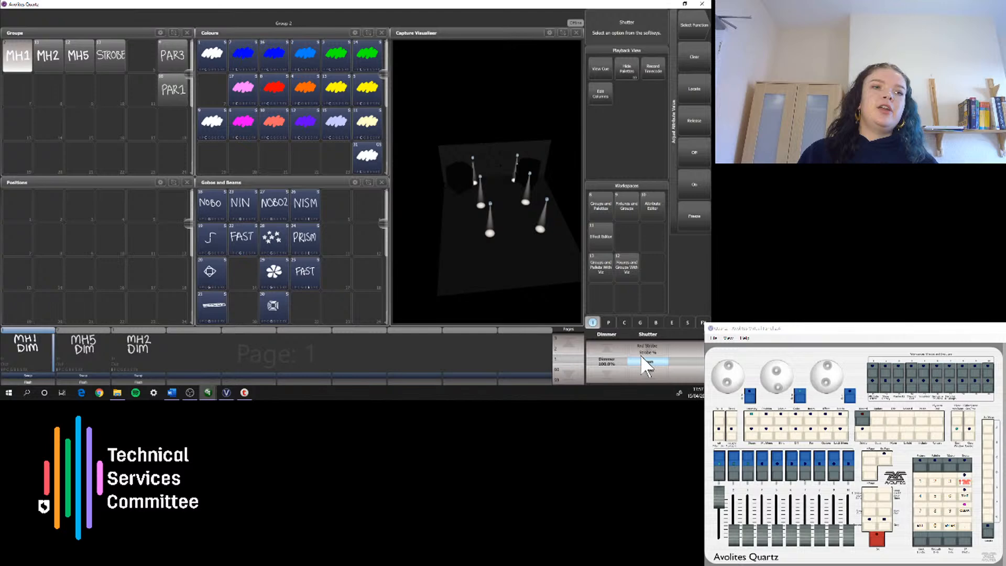
Step: Record the open shutter as a beam palette beside NISM, with the handwritten legend OPEN
left_click(343, 209)
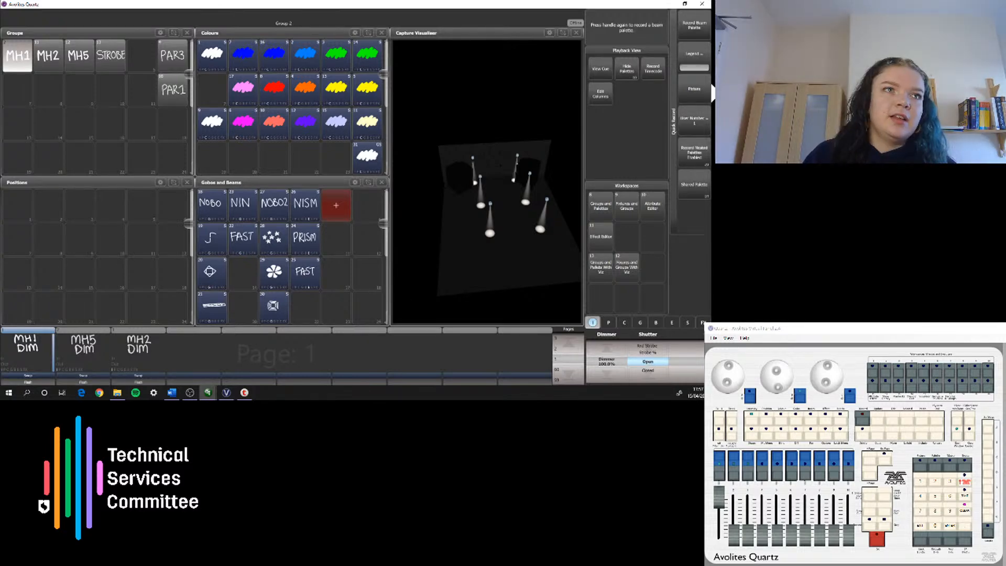
left_click(699, 89)
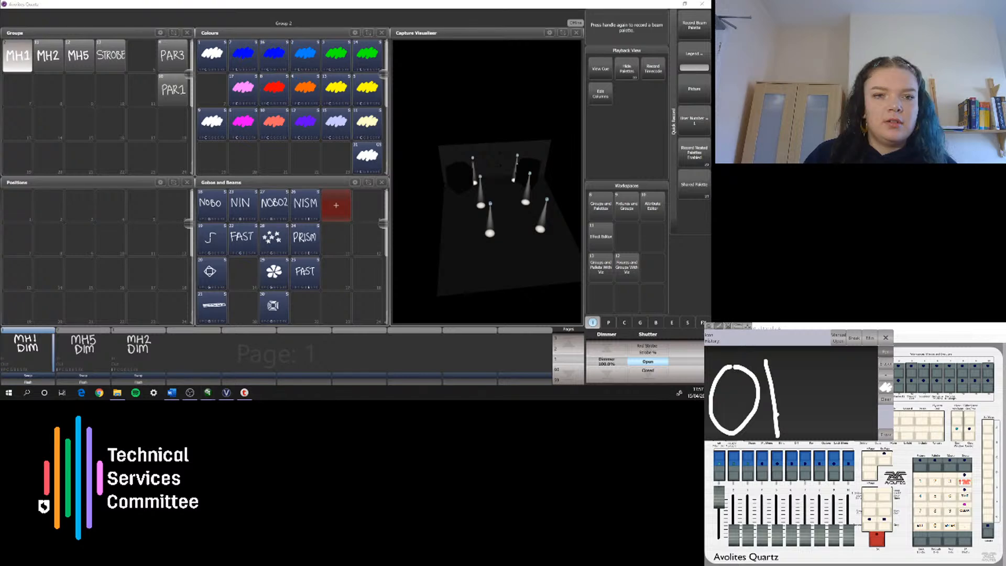
mouse_move(769, 361)
left_mouse_down()
mouse_move(778, 391)
mouse_move(821, 420)
mouse_move(809, 393)
left_mouse_up()
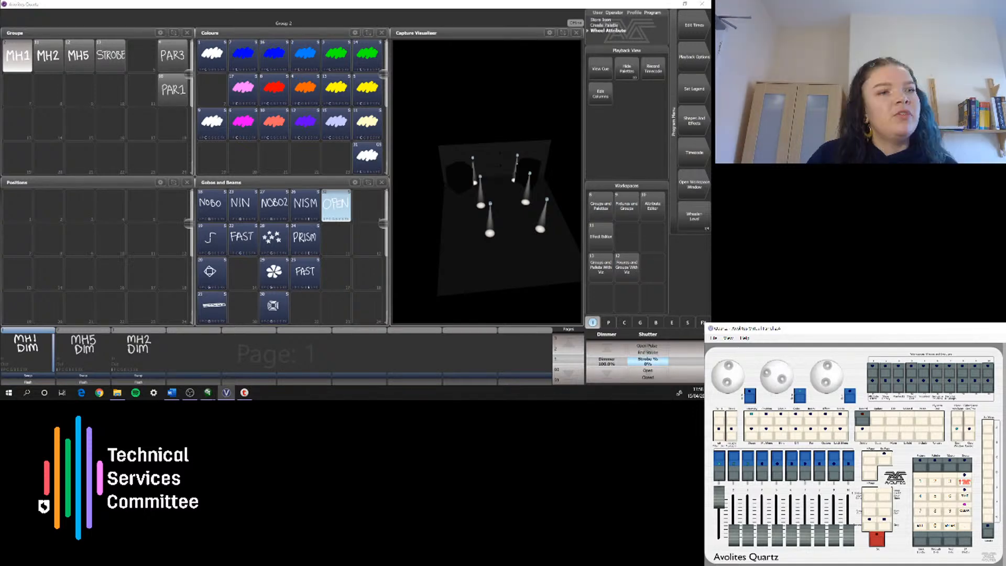
Step: Set the MH1 shutter to a 73% strobe and record it as a beam palette below OPEN, with the handwritten legend FAST
left_click_drag(778, 387, 788, 375)
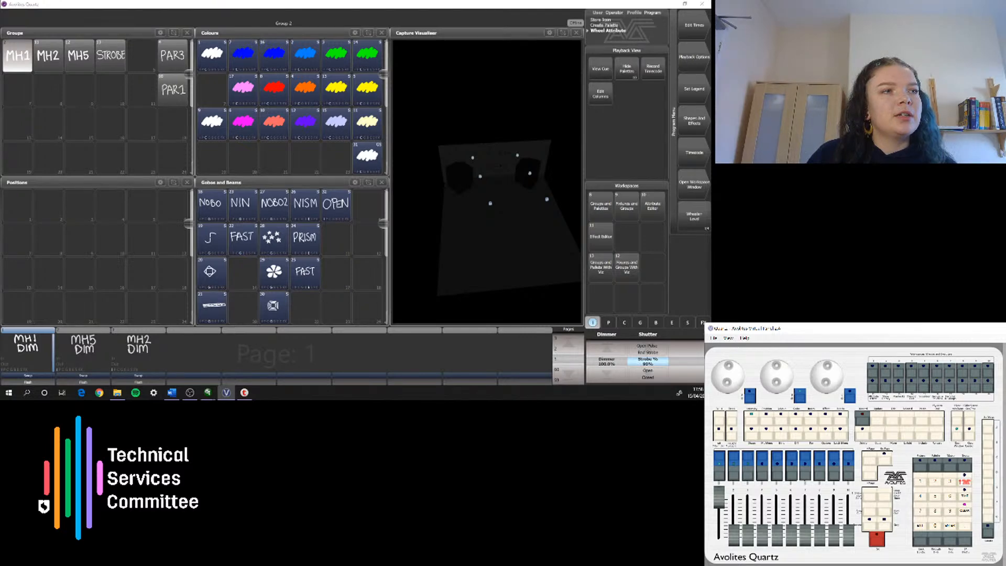
left_click_drag(786, 377, 772, 389)
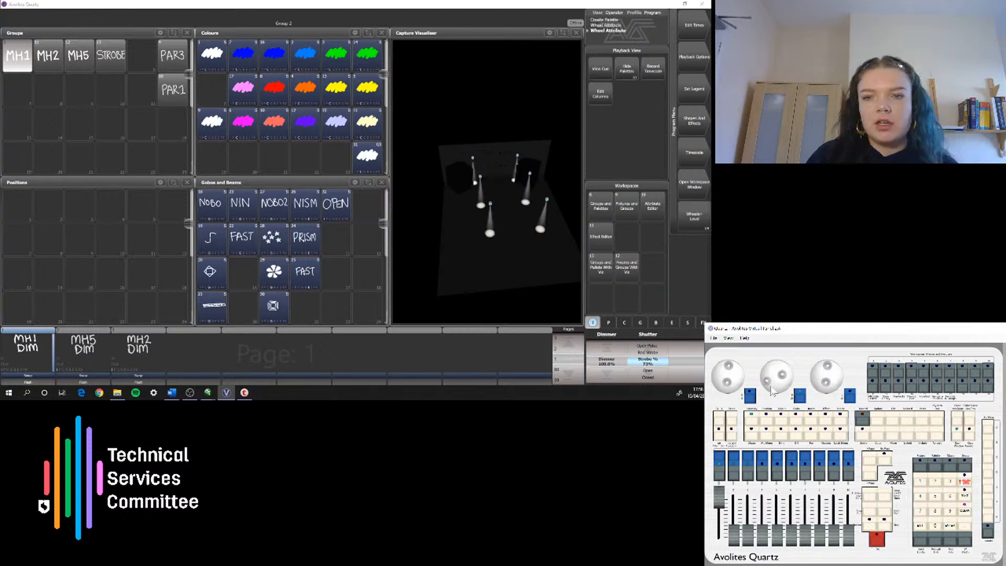
left_click(337, 241)
left_click(750, 396)
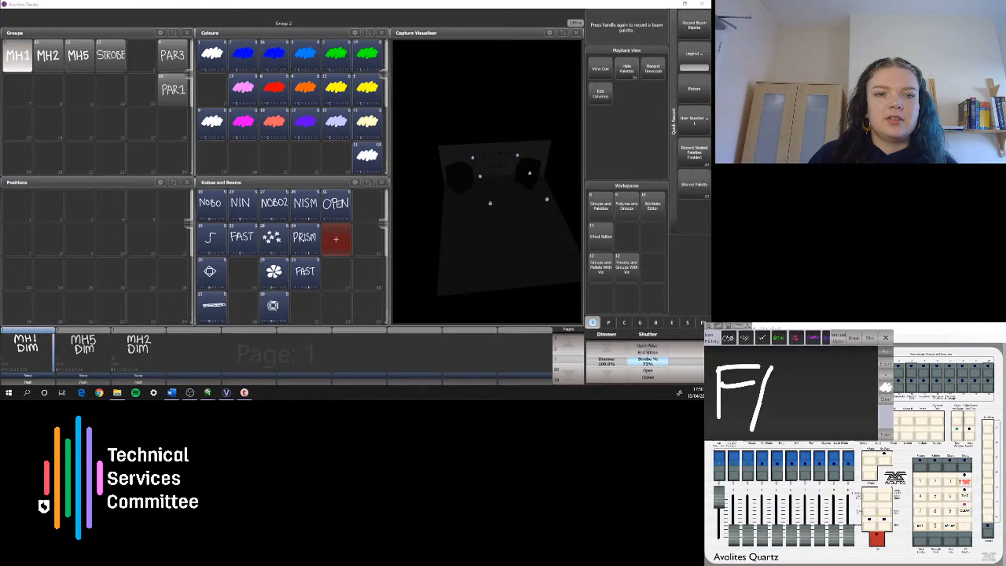
left_click_drag(775, 367, 796, 418)
mouse_move(769, 404)
left_mouse_down()
mouse_move(804, 388)
mouse_move(803, 414)
left_mouse_up()
left_click_drag(830, 376, 859, 362)
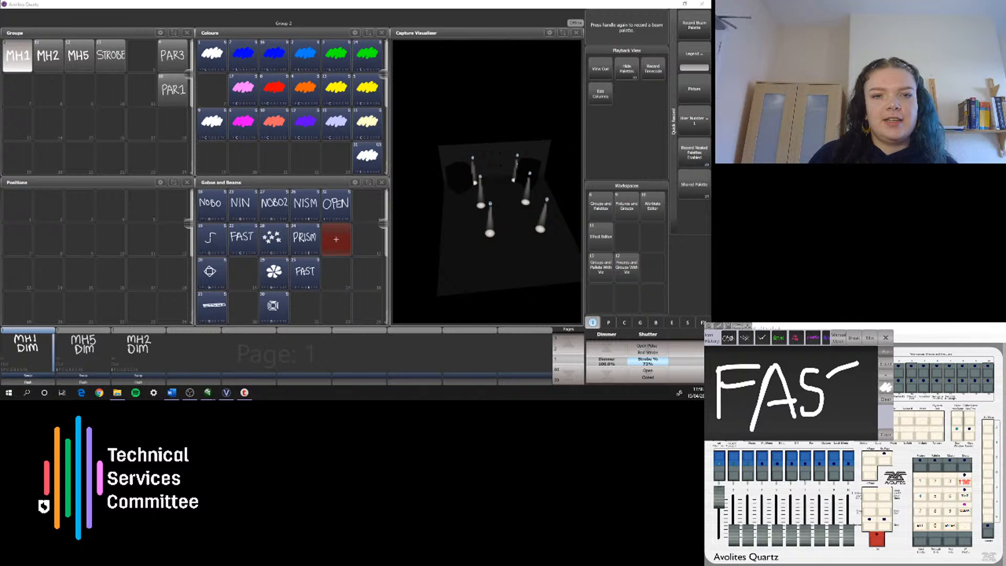
left_click(886, 435)
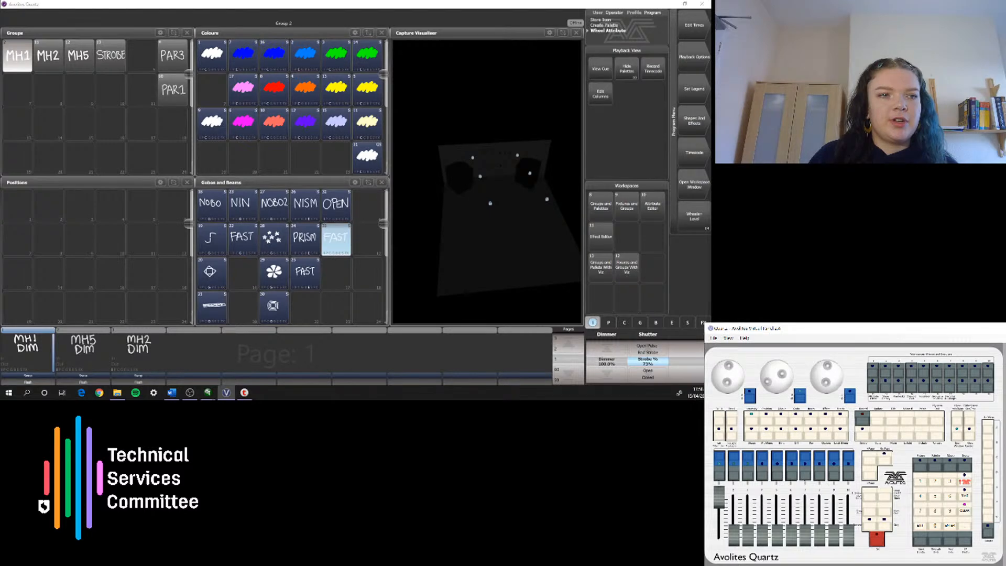
Step: Record a 71% random strobe as the beam palette RND below the new FAST, and apply OPEN to the MH1 group
left_click_drag(727, 382, 726, 388)
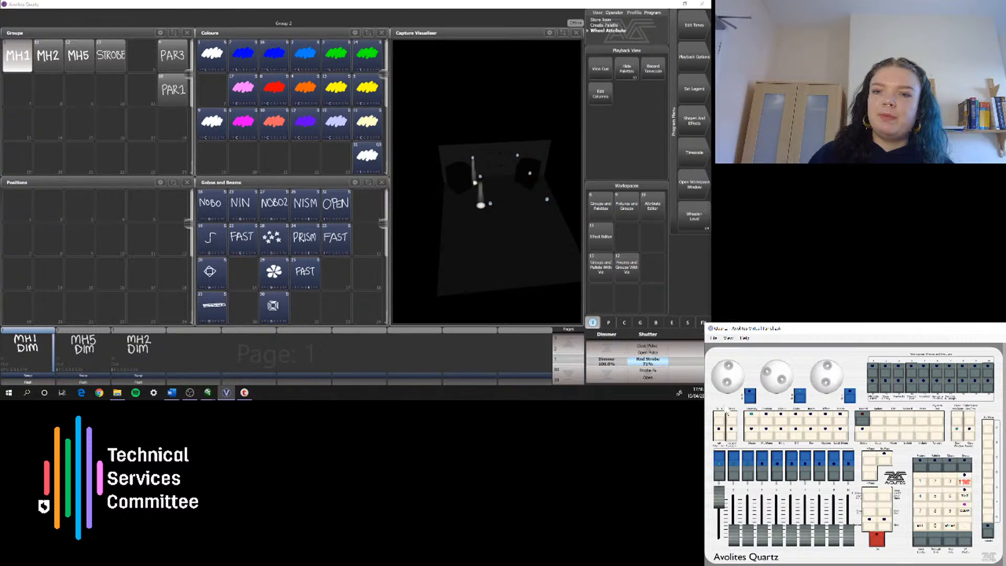
left_click(329, 269)
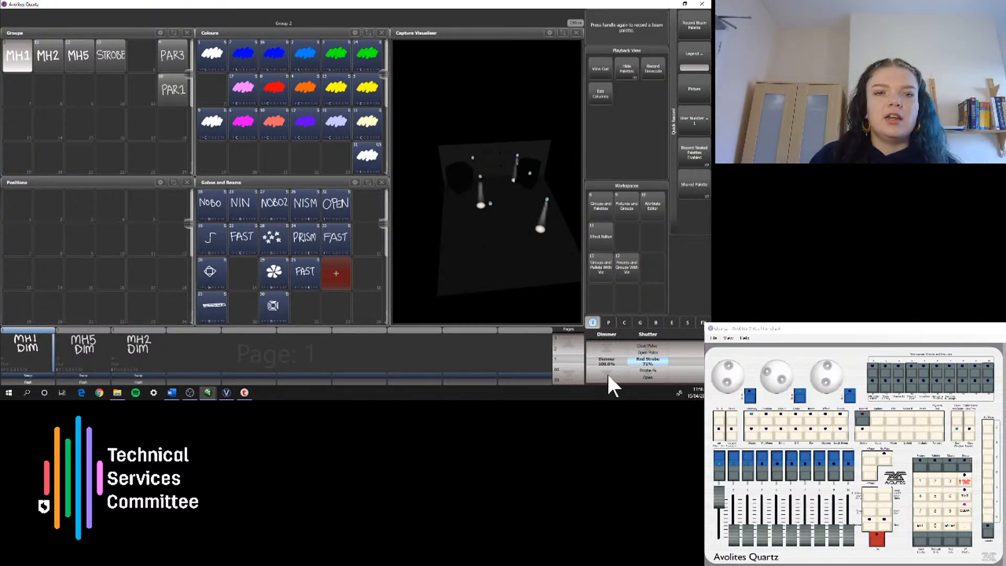
left_click(336, 273)
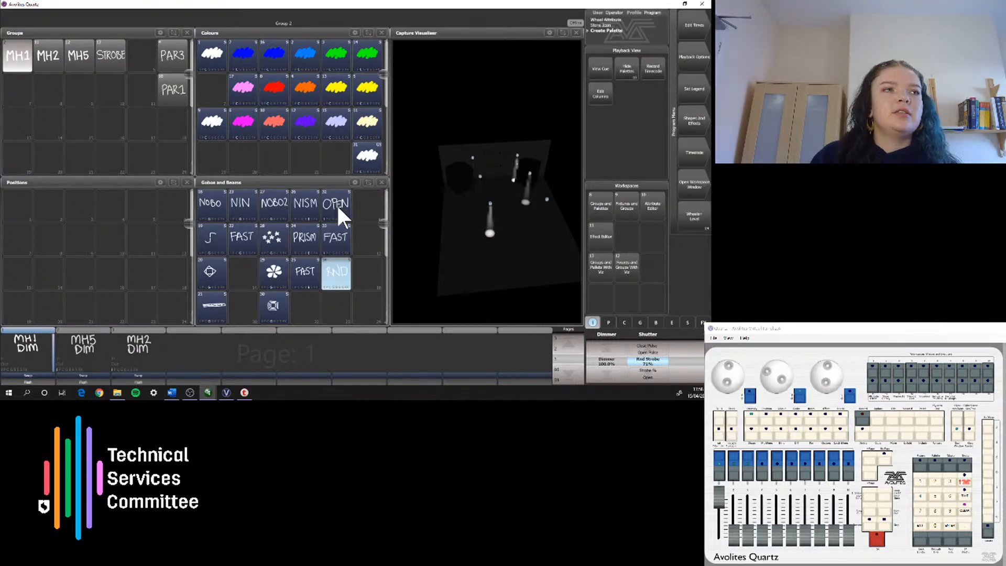
left_click(336, 203)
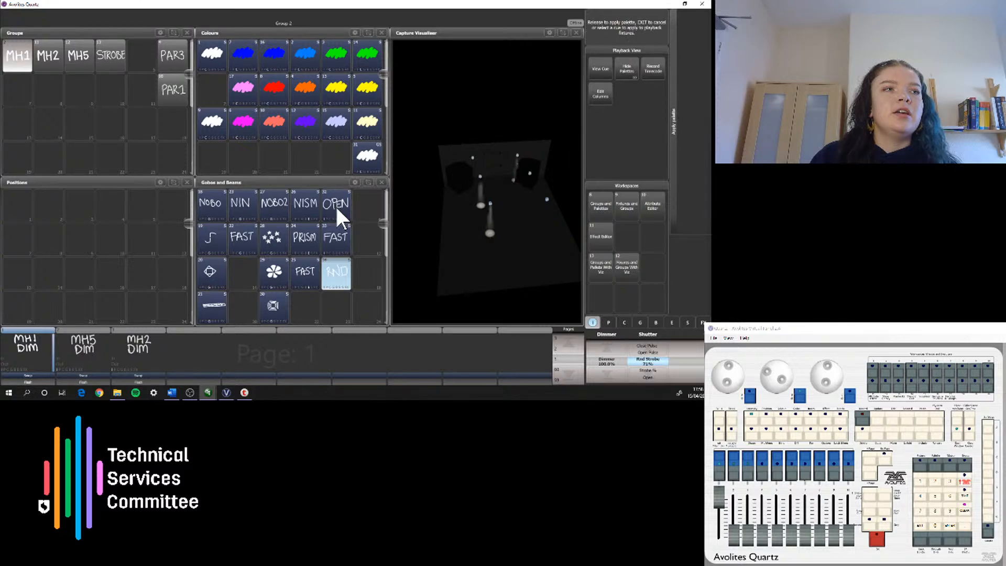
Step: Examine which palettes and shutter options apply to the MH2, MH5 and PAR1 groups in turn, and deselect them
left_click(48, 57)
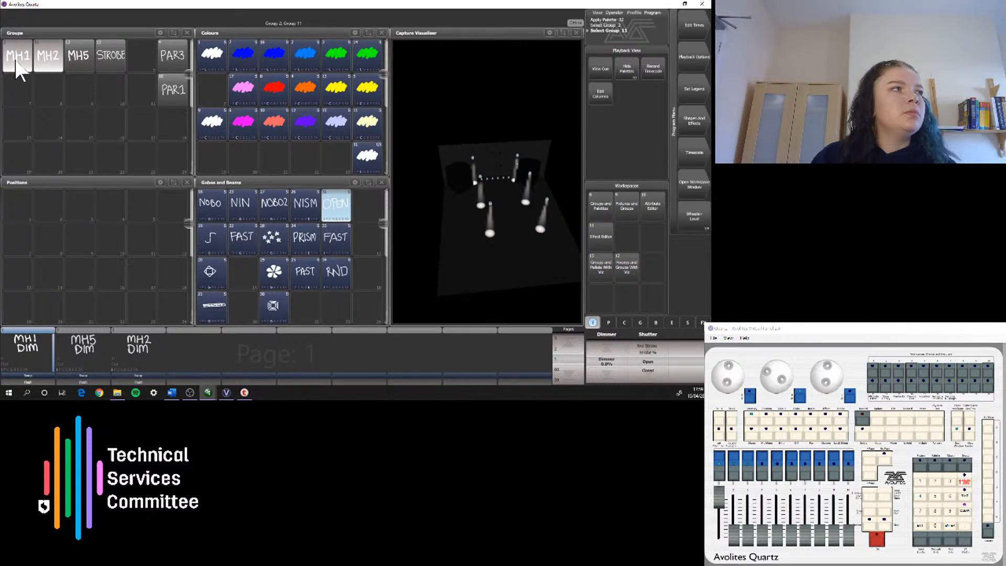
left_click(16, 62)
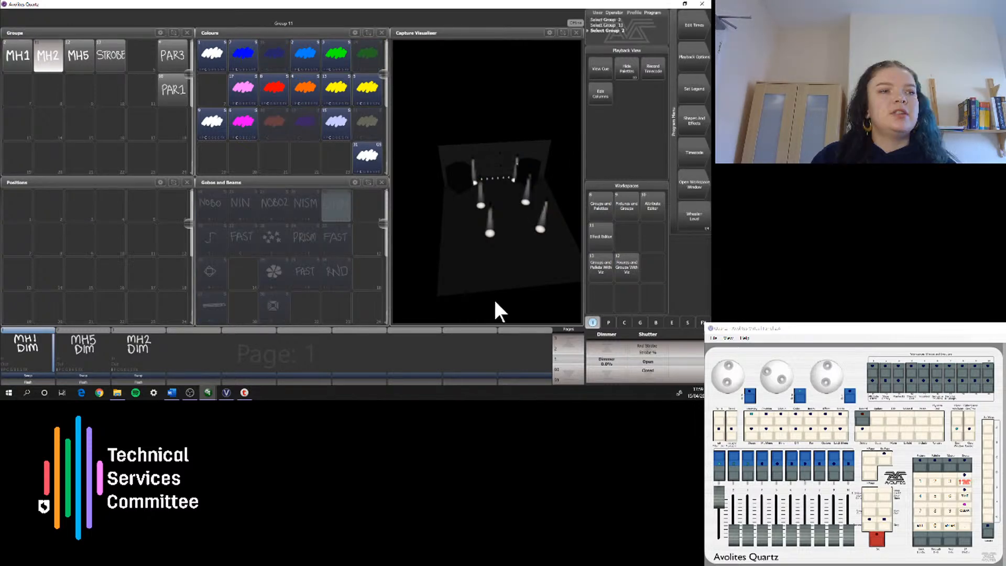
left_click(79, 55)
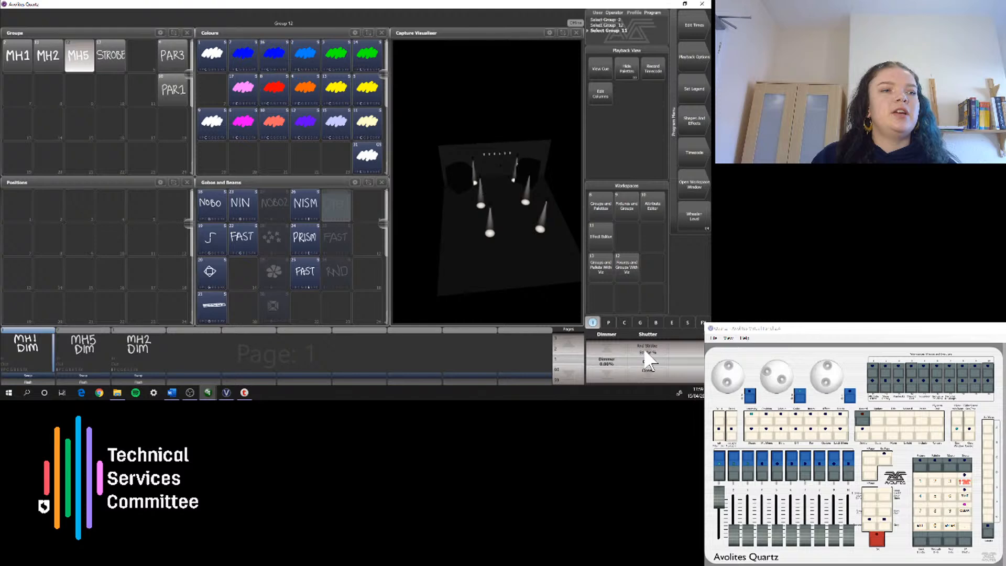
left_click(173, 90)
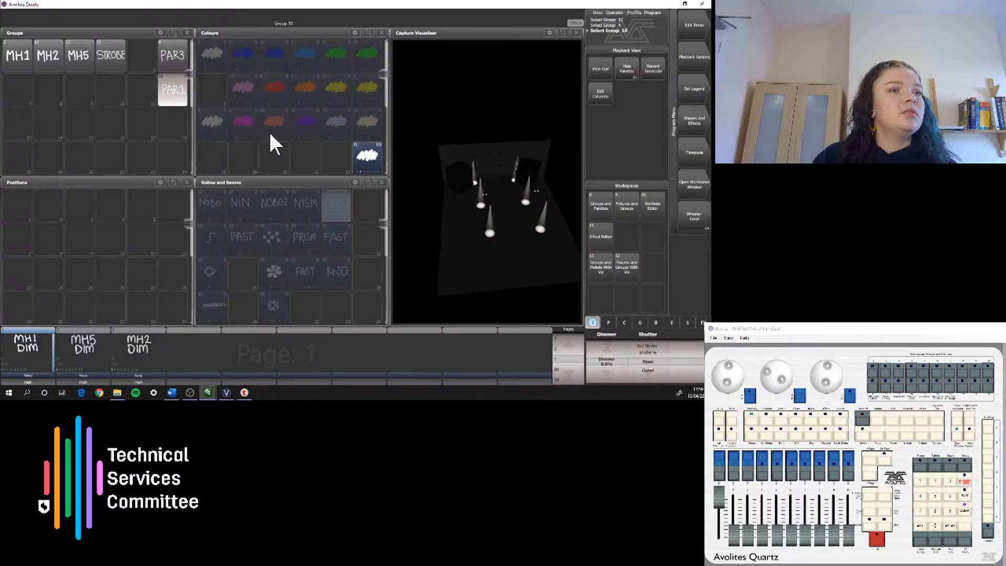
left_click(174, 94)
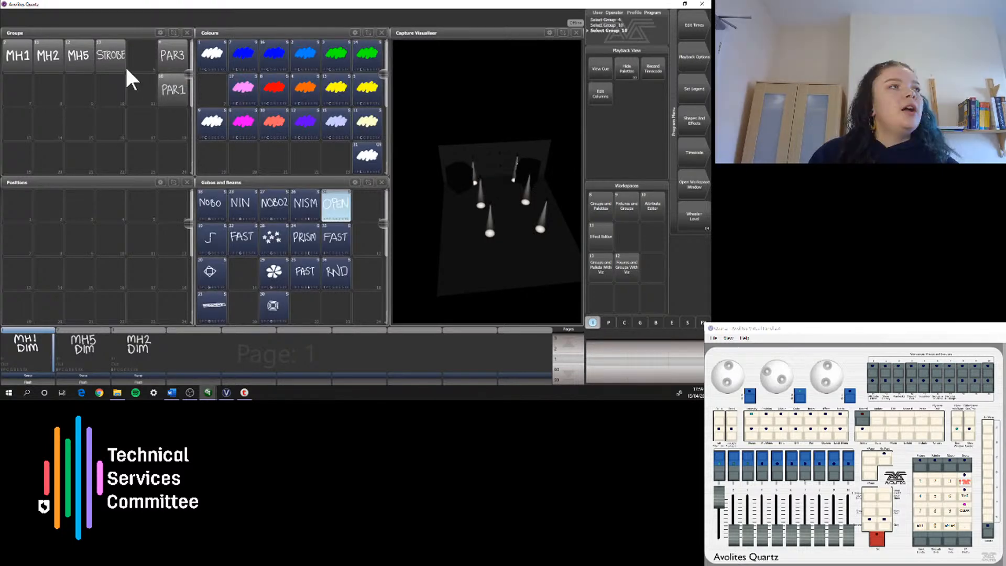
Step: Record the STROBE group at 100% dimmer as a memory on the eighth playback handle, and clear the programmer
left_click(110, 55)
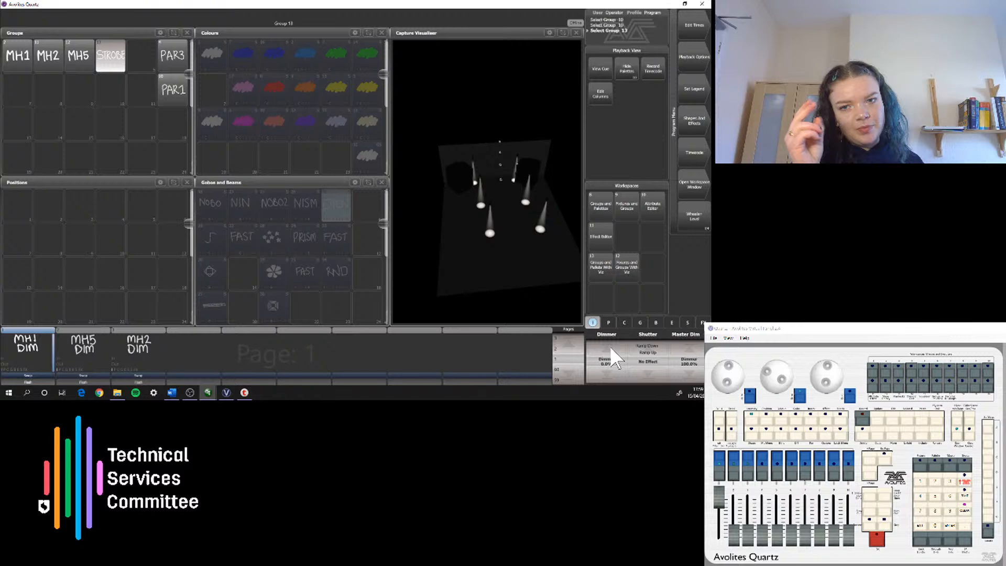
left_click_drag(611, 349, 635, 360)
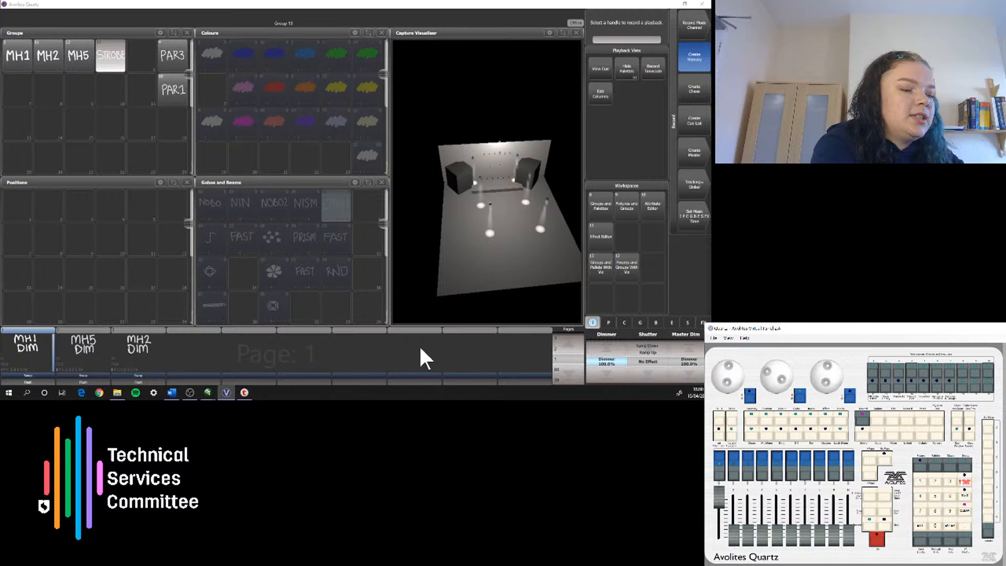
left_click(422, 358)
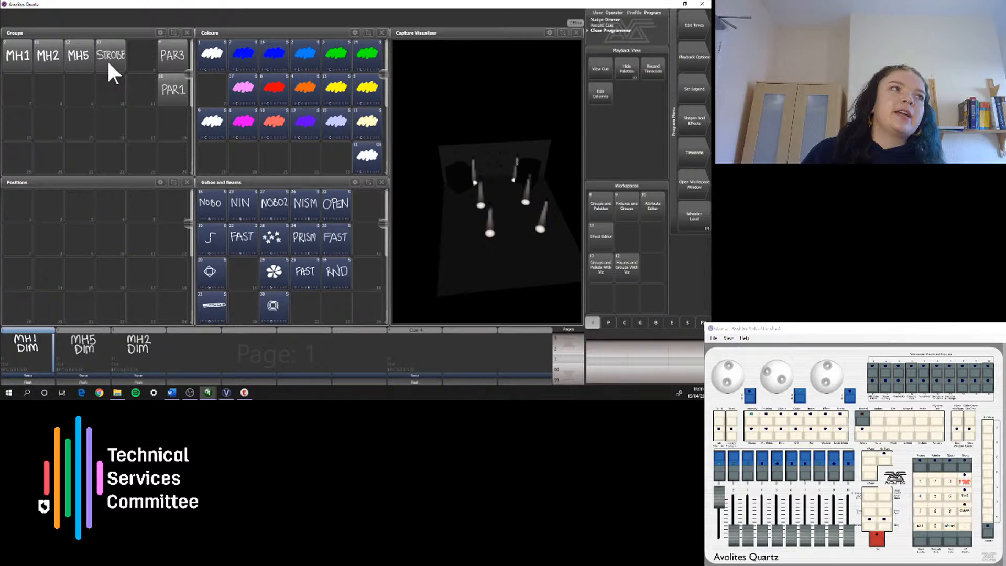
Step: Record the STROBE group's flash duration and rate on the tenth playback, test its fader, and clear the programmer
left_click(111, 58)
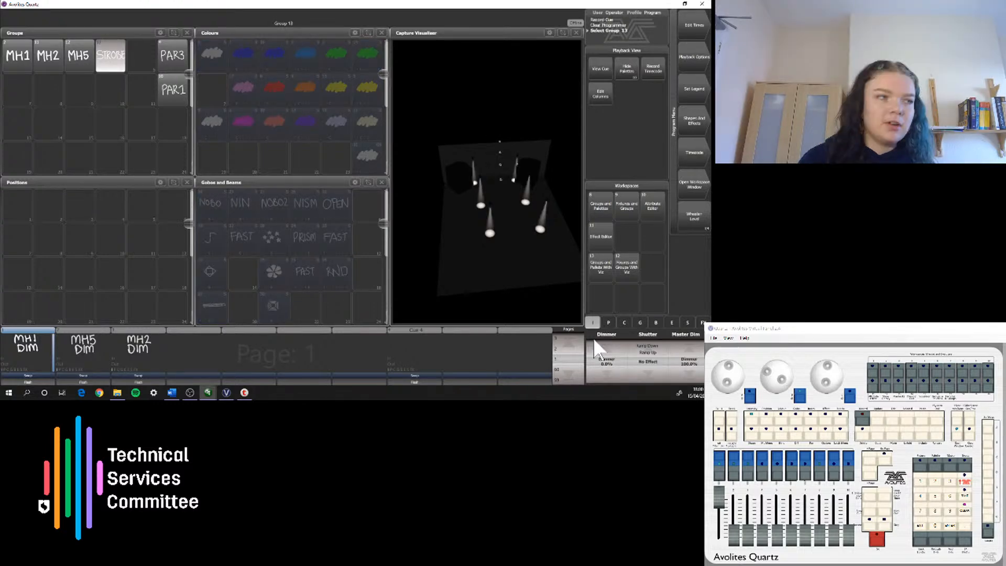
left_click(688, 323)
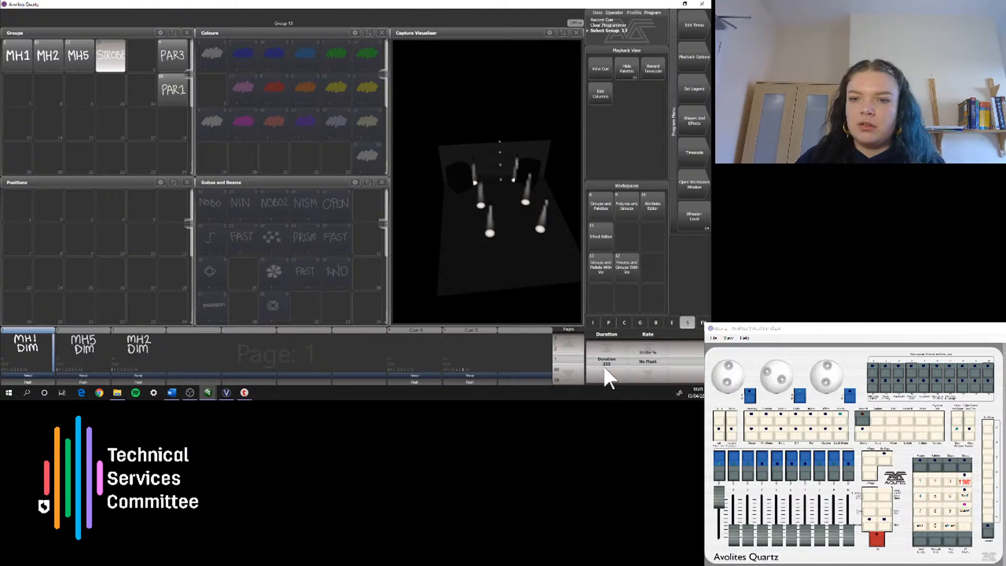
left_click(649, 348)
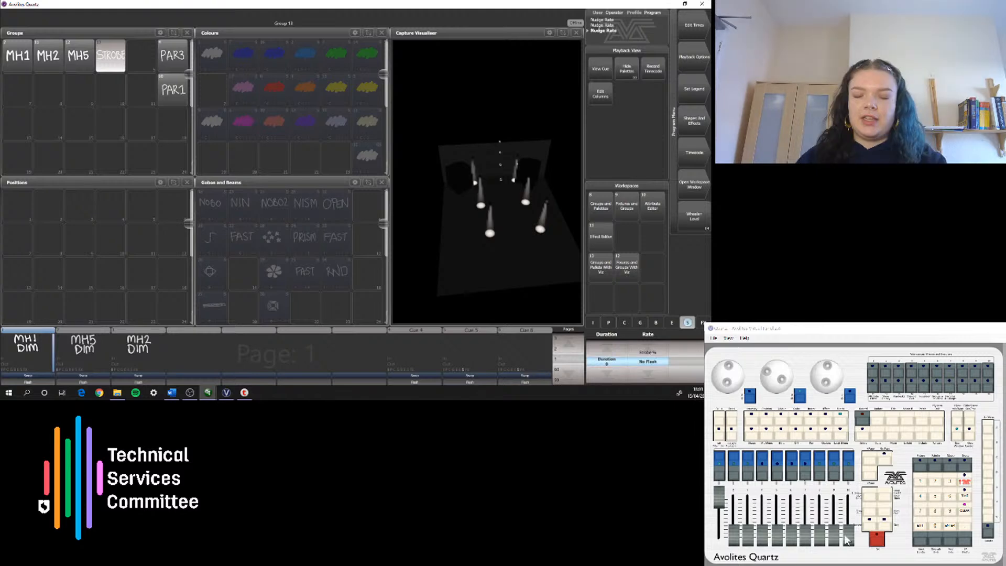
left_click(847, 540)
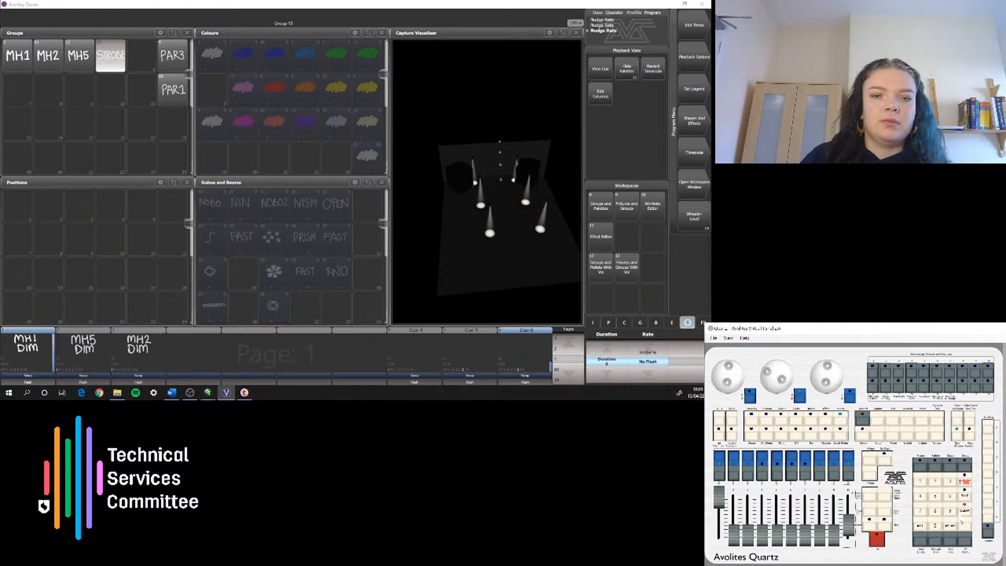
left_click(963, 515)
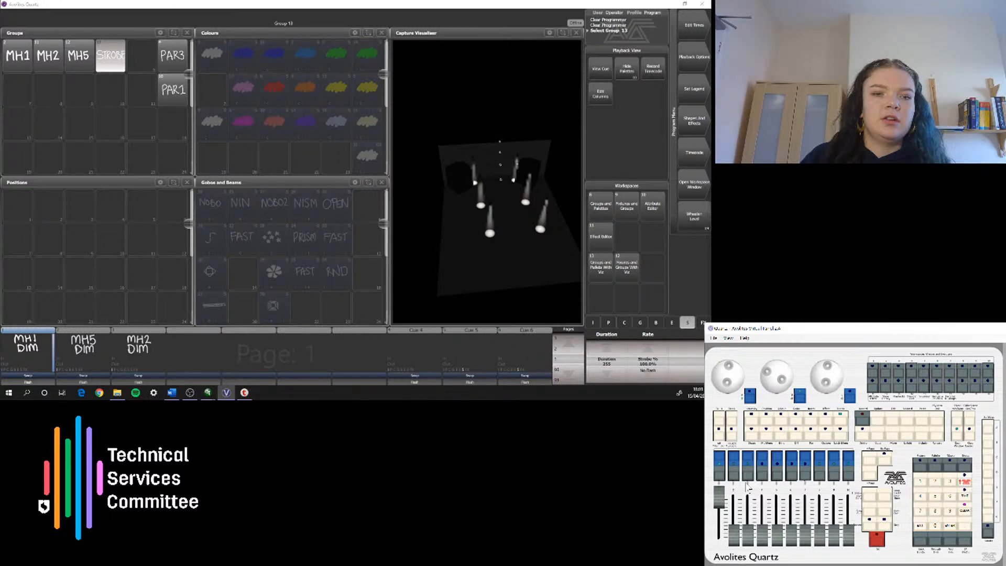
mouse_move(819, 534)
left_mouse_down()
mouse_move(828, 497)
mouse_move(828, 535)
left_mouse_up()
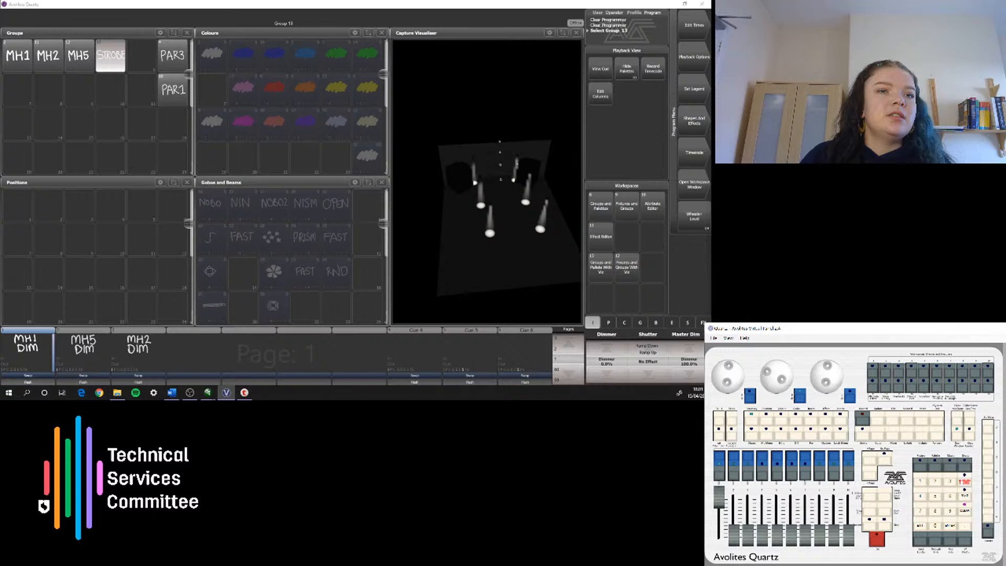
Step: Examine the handle and playback options of the tenth playback
left_click(683, 78)
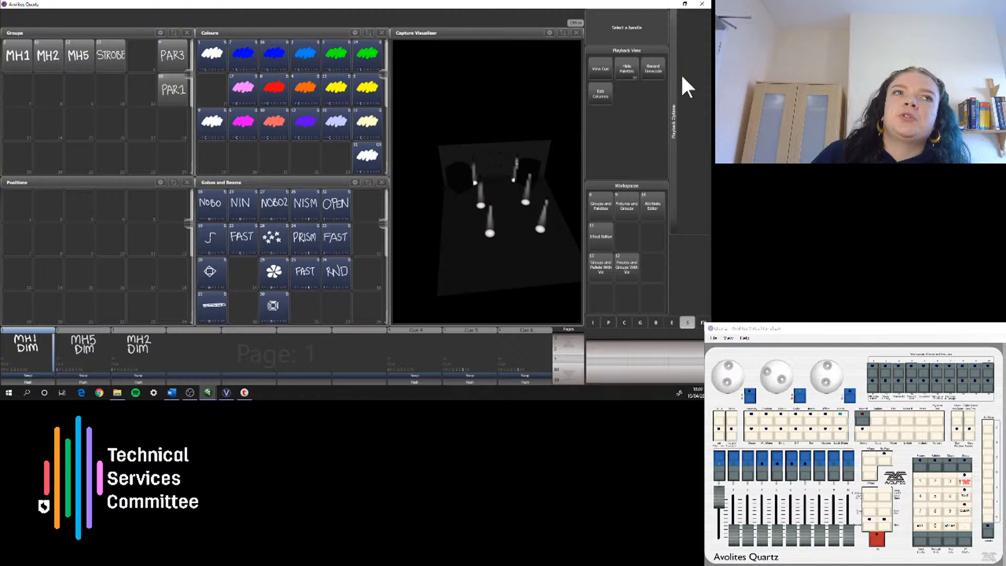
left_click(525, 353)
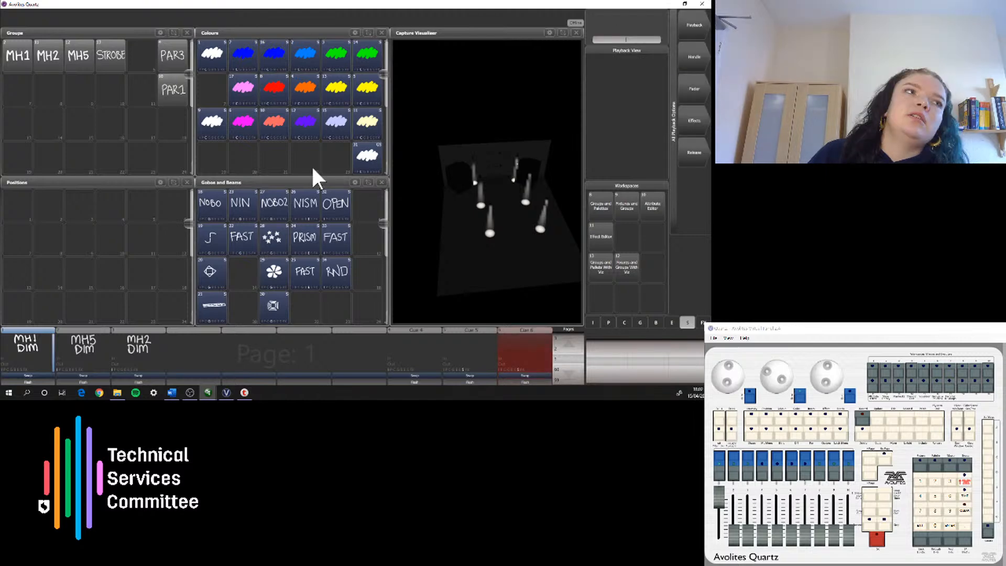
key("F2")
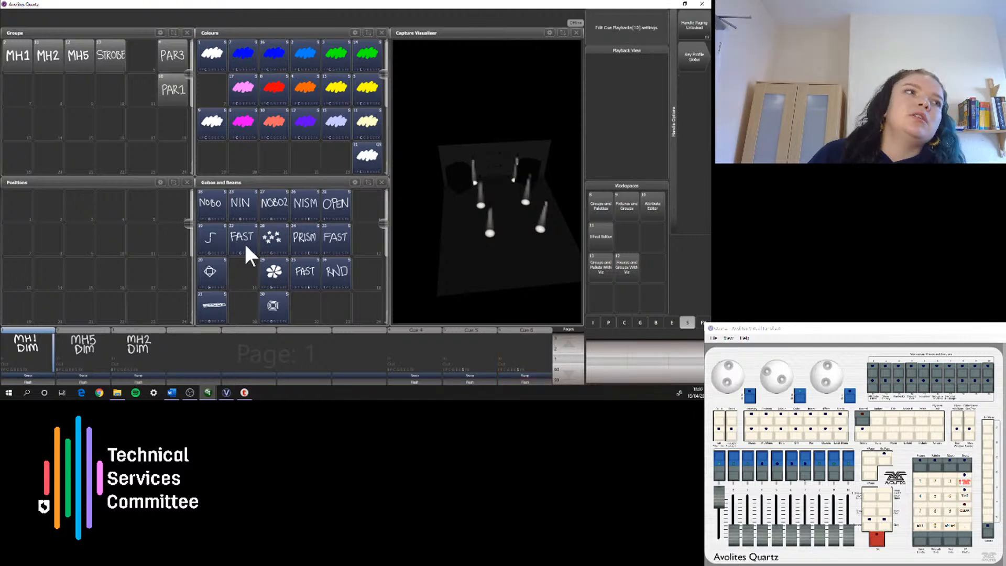
left_click(650, 207)
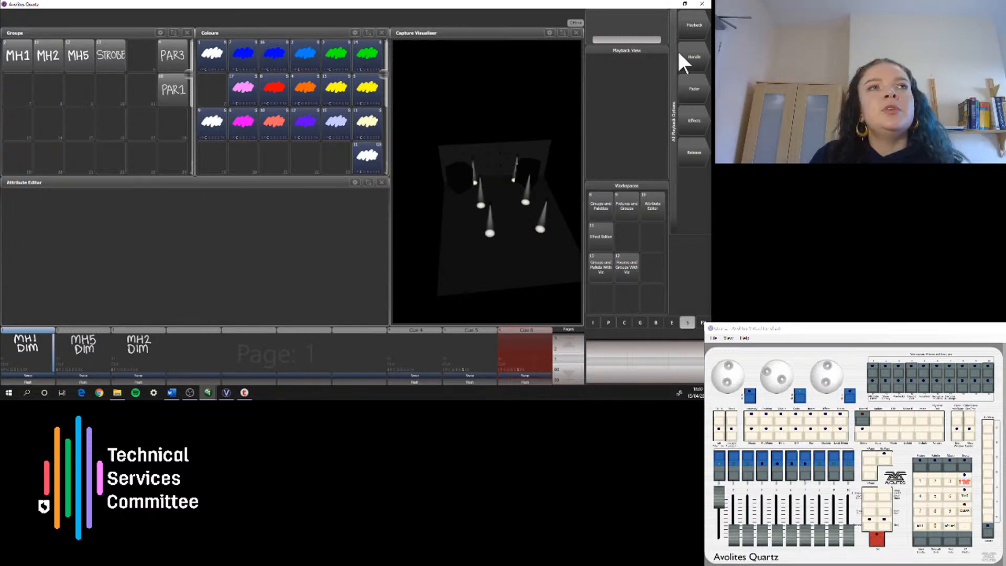
left_click(692, 37)
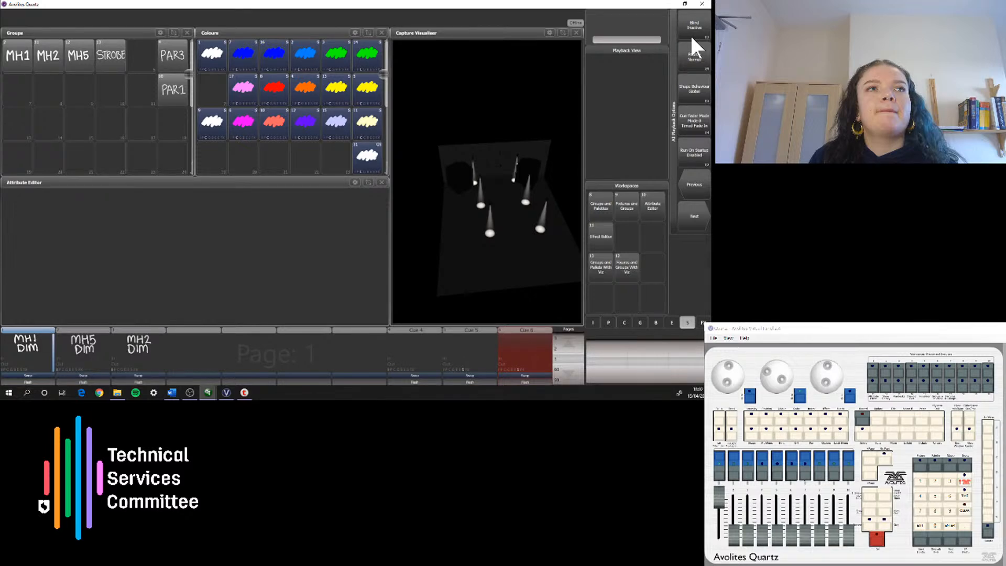
left_click(702, 109)
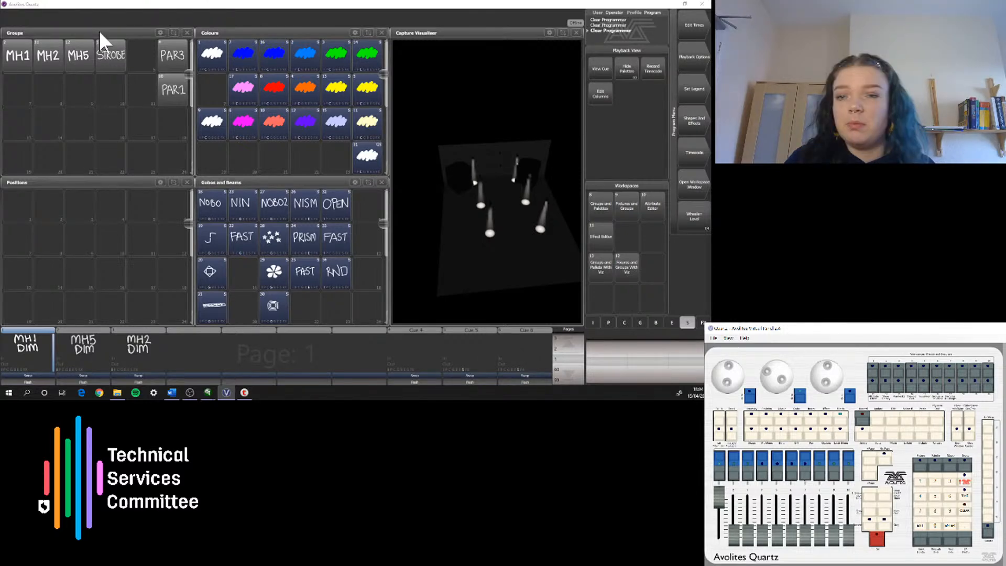
left_click(105, 48)
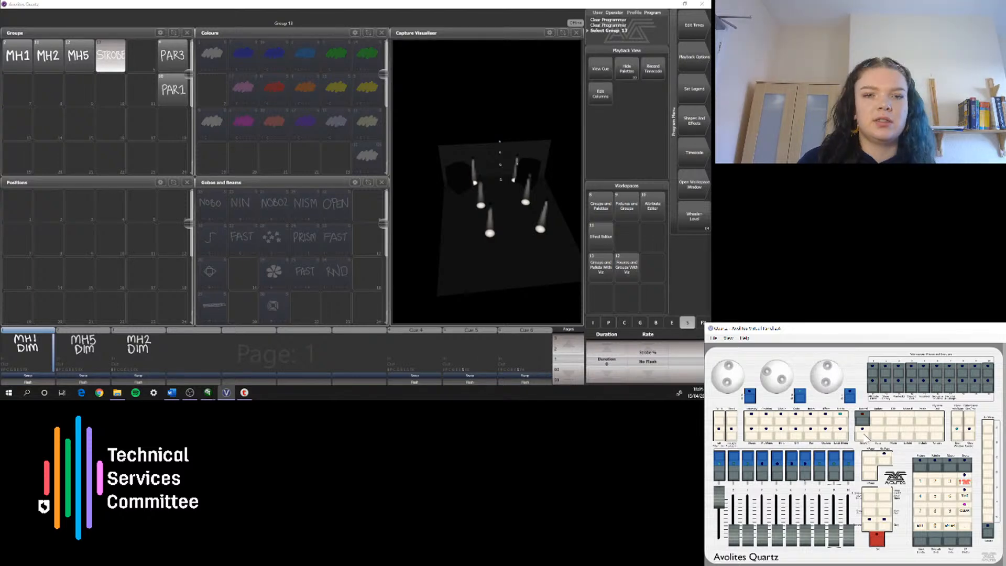
left_click(864, 434)
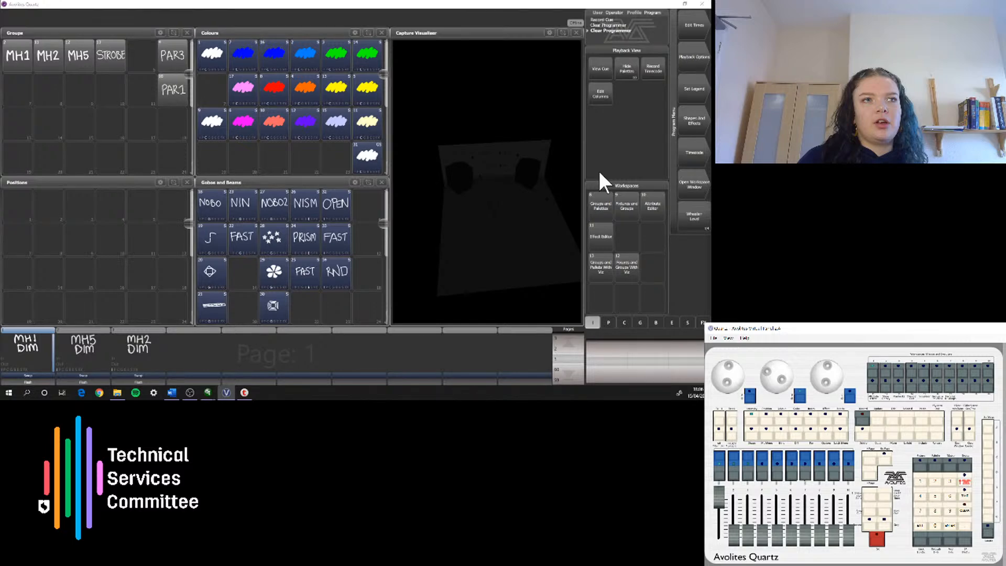
left_click(882, 373)
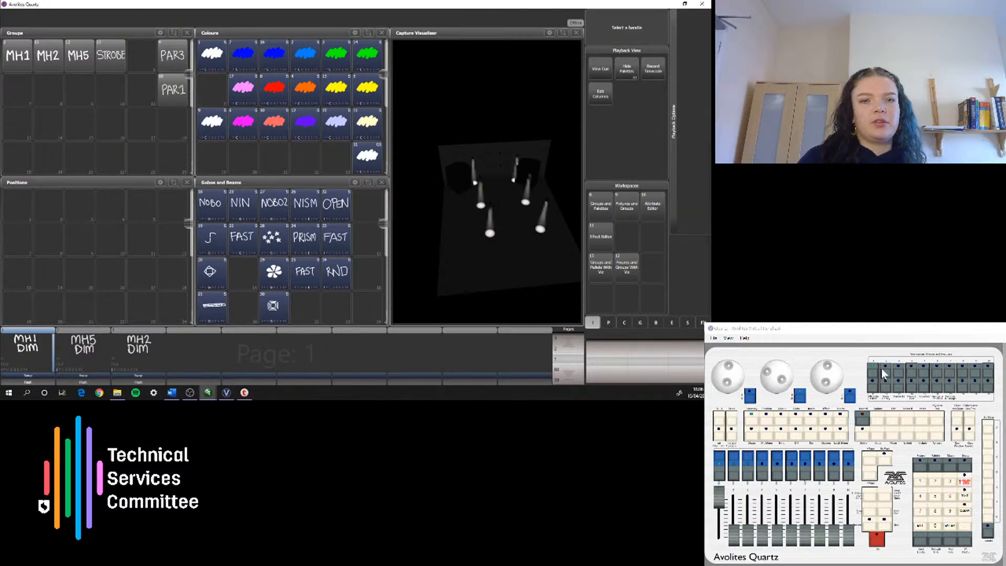
left_click(883, 370)
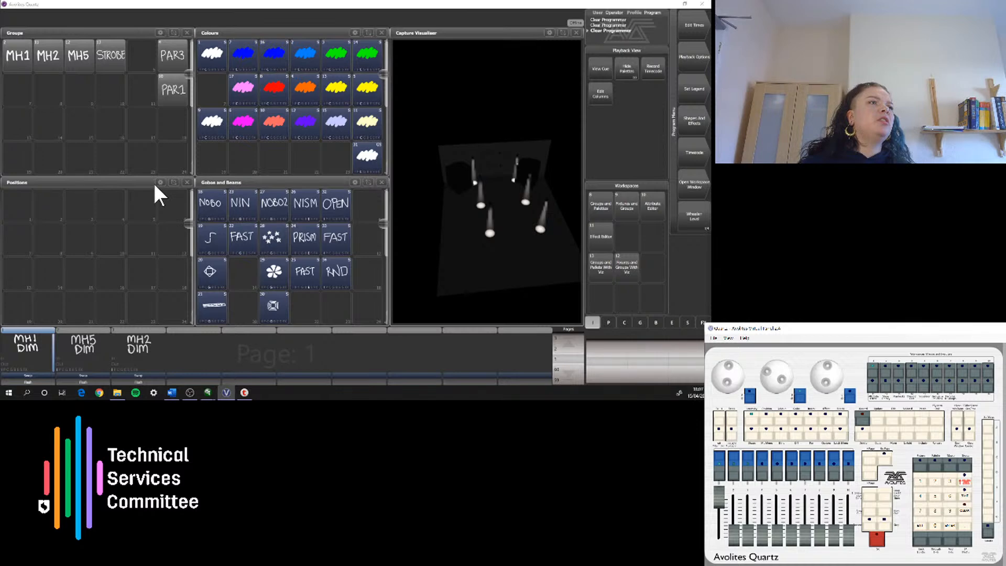
Step: Adjust the Y orientation of the MH1 group's fixtures in the visualiser
left_click(18, 55)
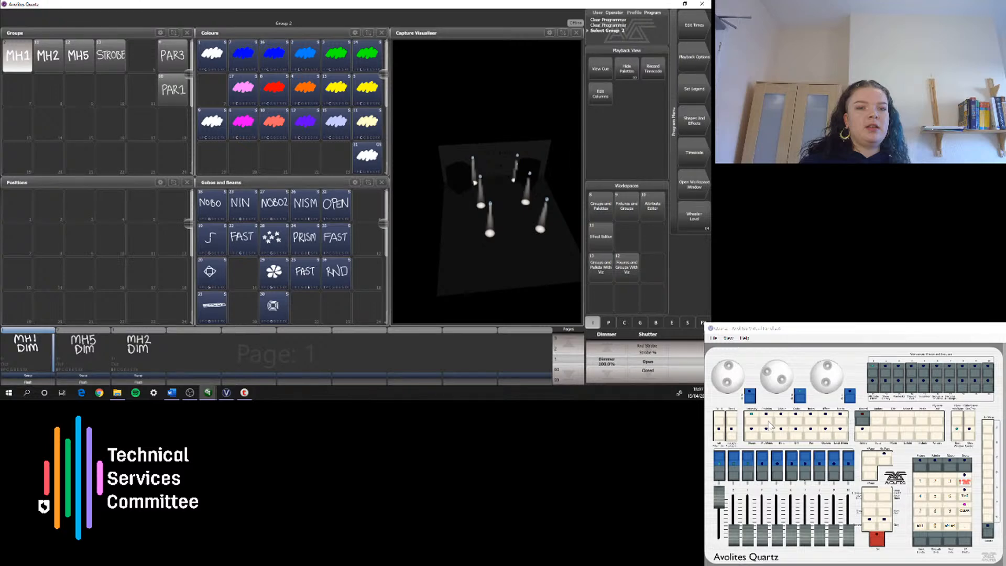
left_click(769, 423)
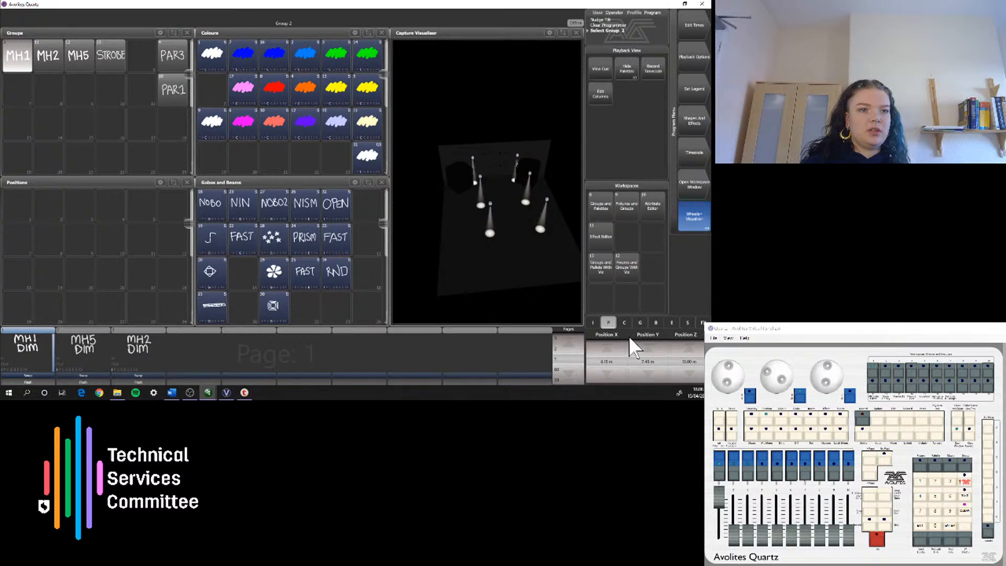
left_click(629, 335)
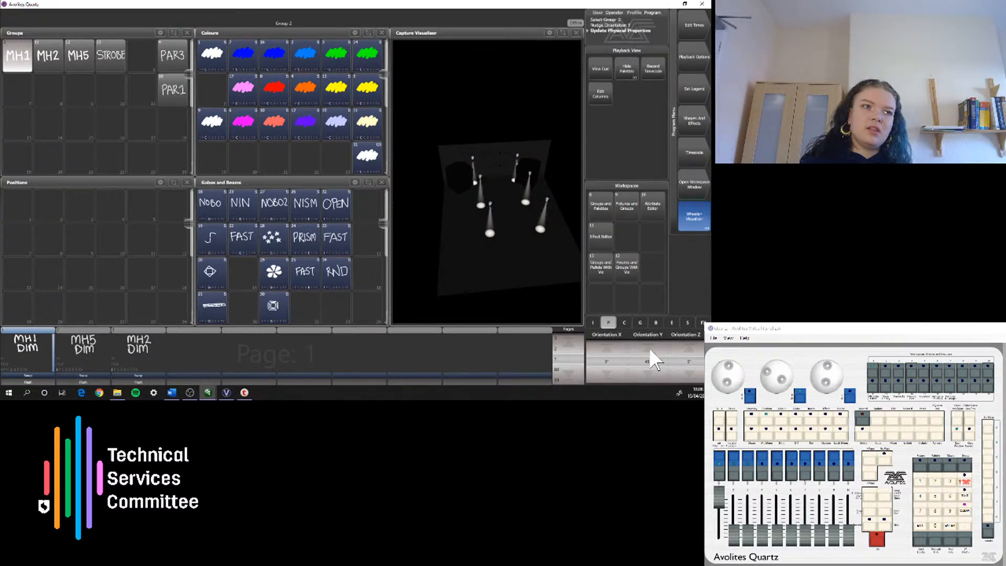
left_click(650, 350)
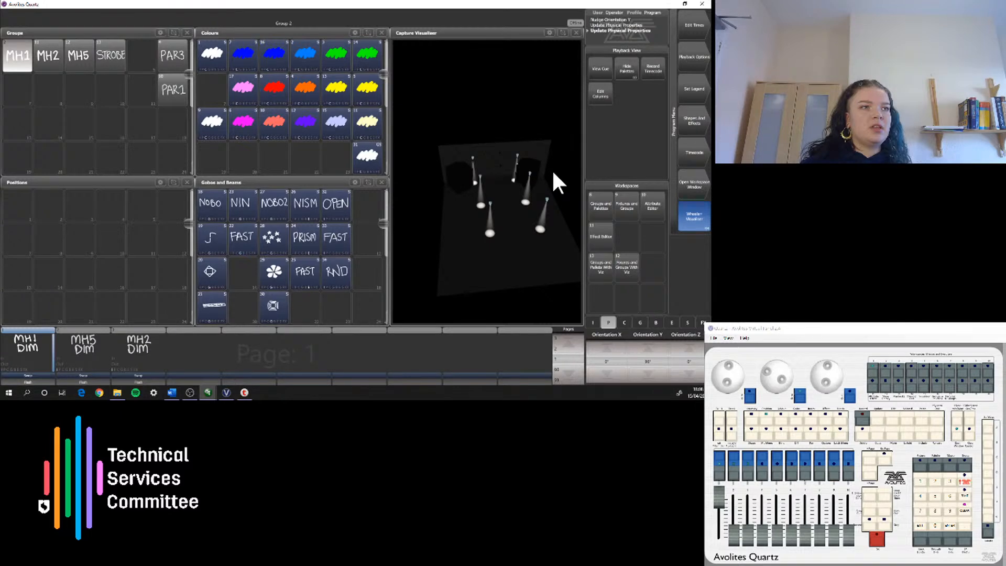
key("c")
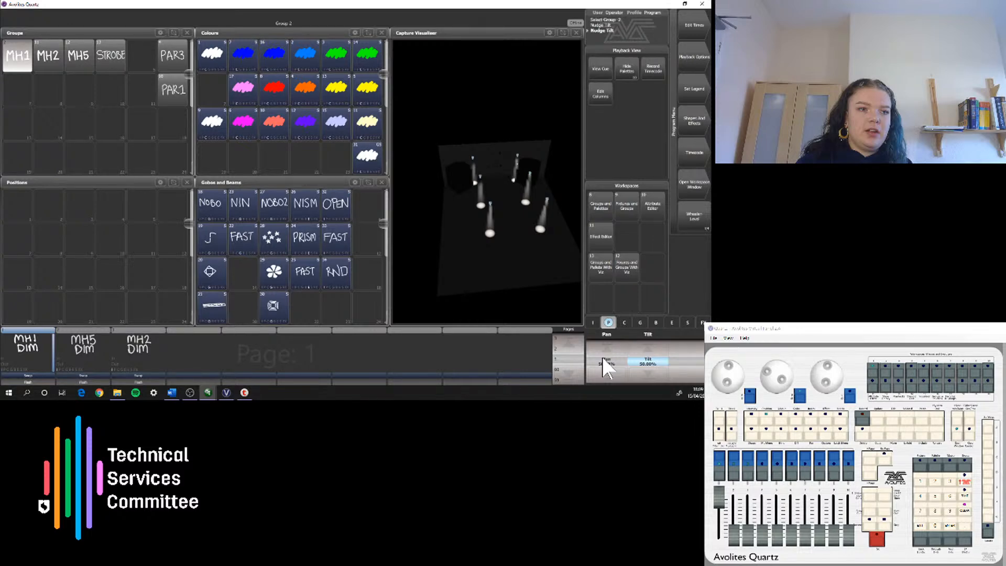
Step: Record two MH1 position palettes at 50% tilt: 33.33% pan with handwritten legend 33, and 50% pan with handwritten legend 50
left_click_drag(602, 357, 649, 365)
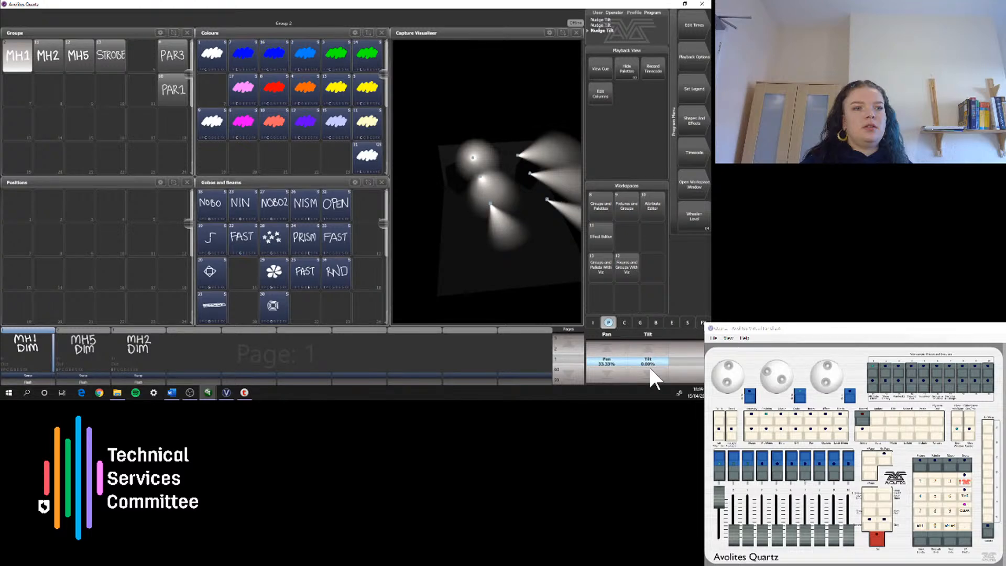
left_click(650, 369)
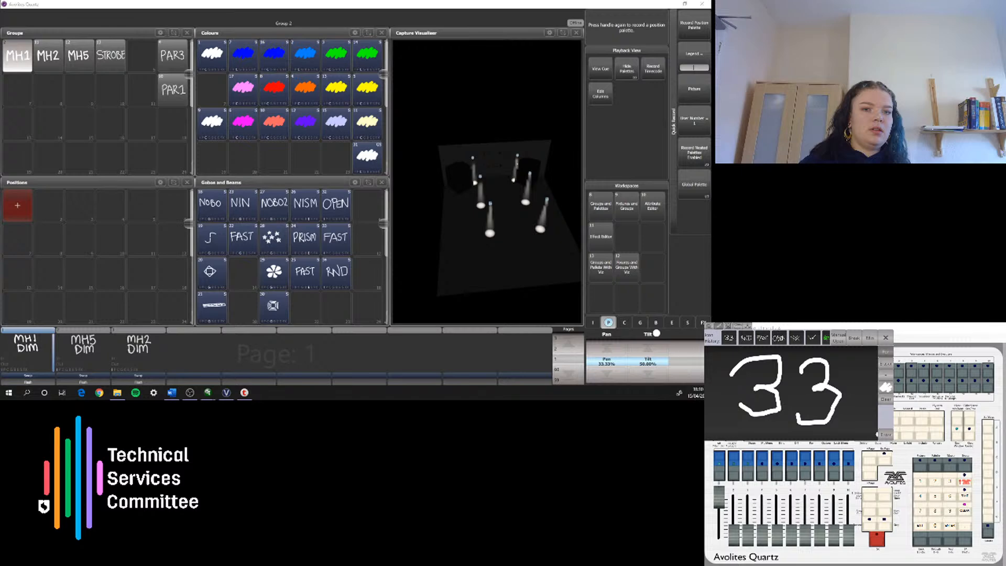
left_click(885, 435)
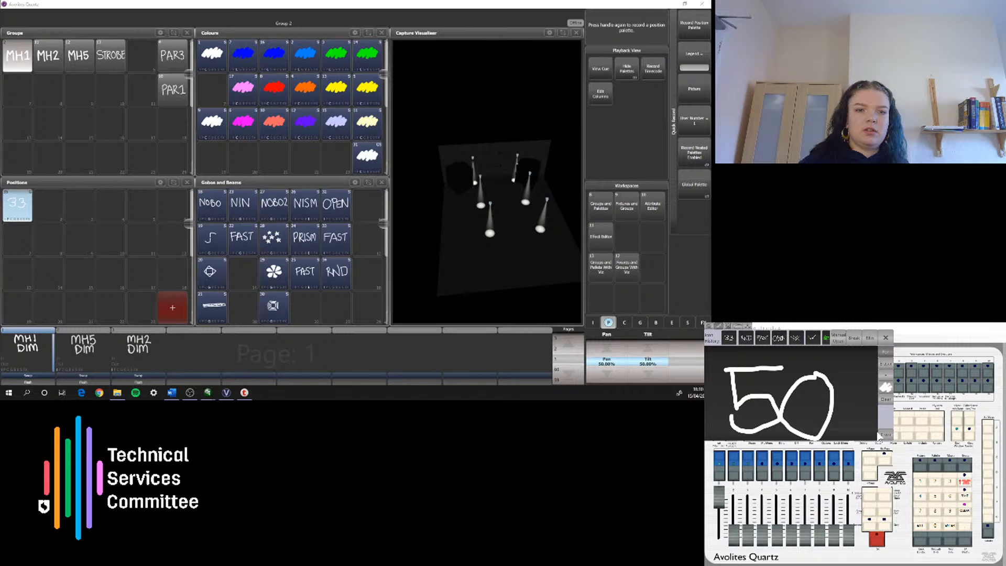
left_click(881, 434)
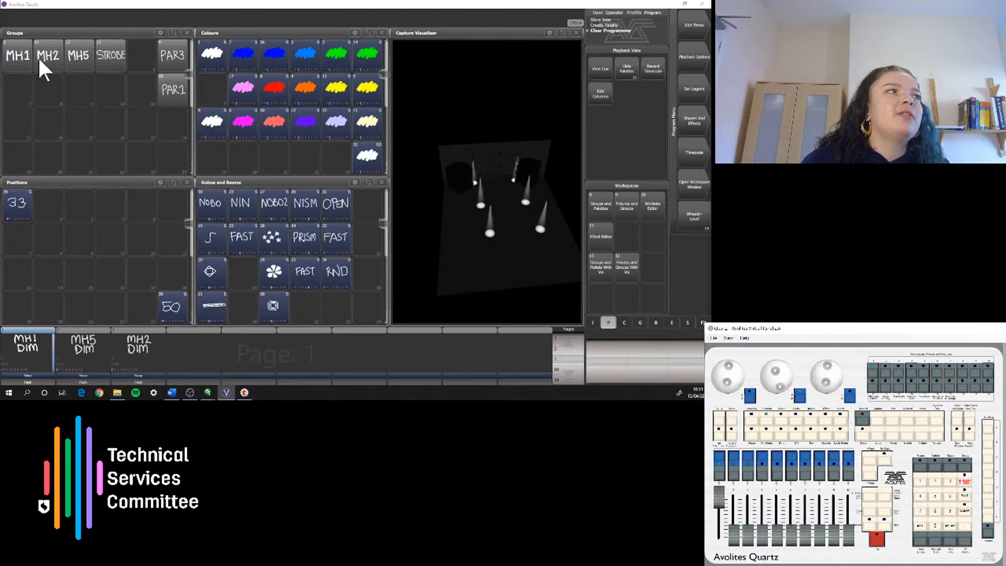
Step: Apply position palette 33 to the MH1 group, set its tilt to about 20%, and try another position palette beside it
left_click(32, 59)
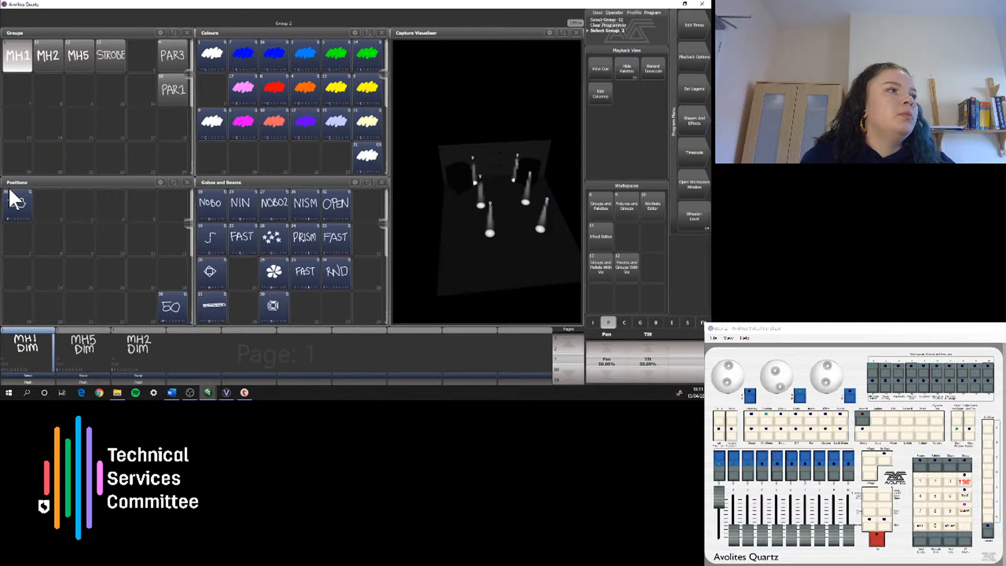
left_click(17, 202)
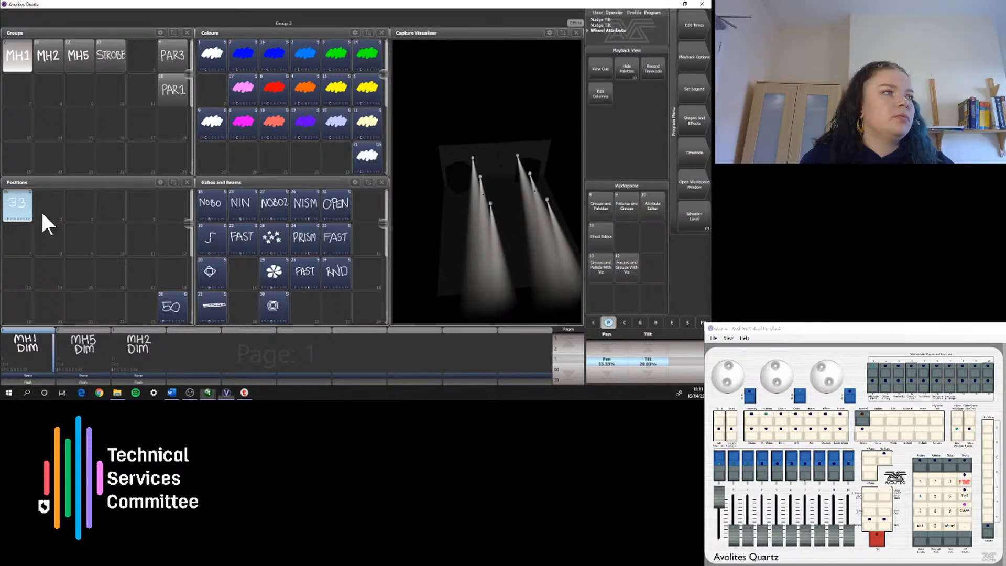
left_click(42, 213)
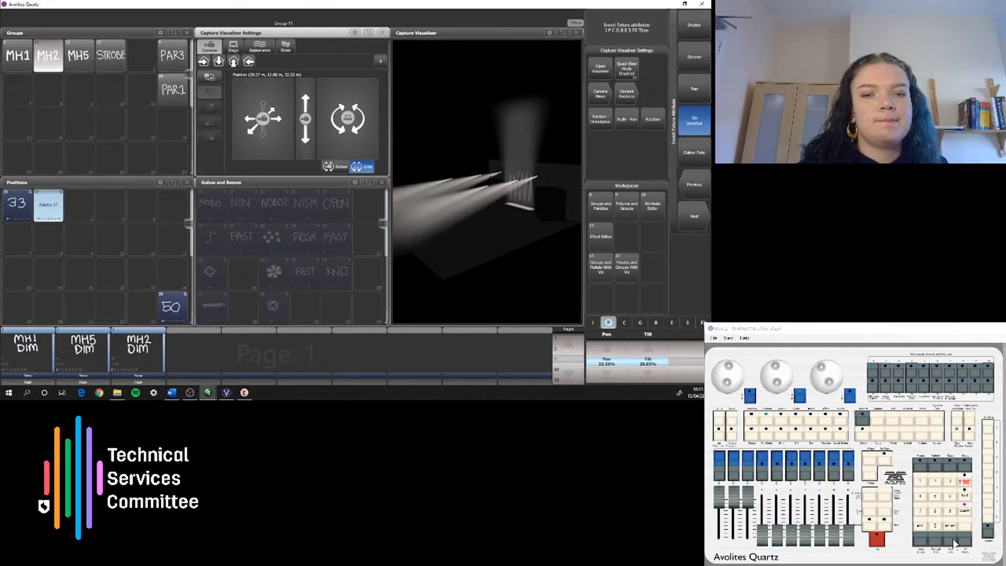
left_click(955, 544)
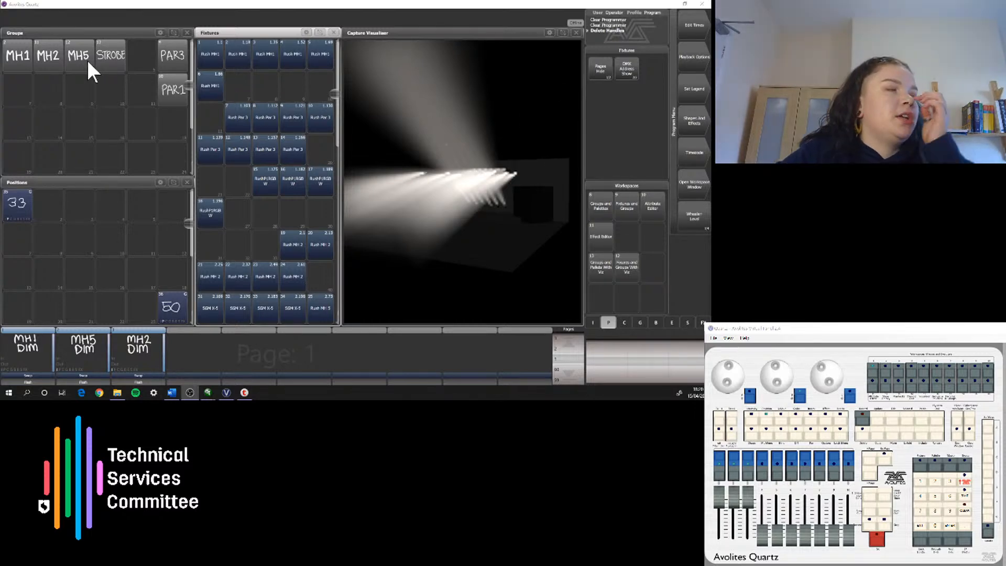
Step: Lower the MH2, MH5 and MH1 dimmer playbacks to zero and clear the fixture selection
left_click(209, 49)
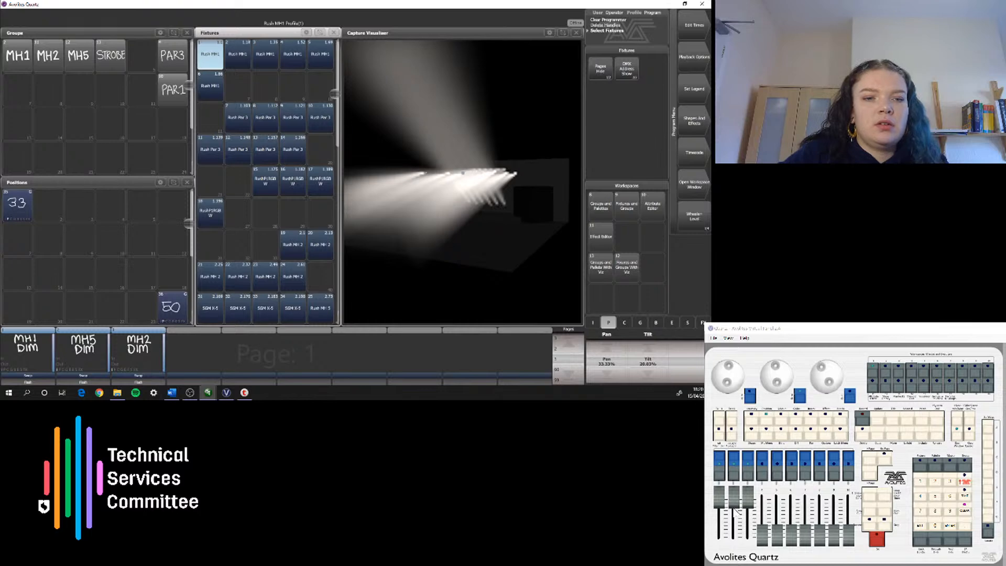
left_click_drag(750, 502, 748, 537)
left_click_drag(735, 504, 734, 538)
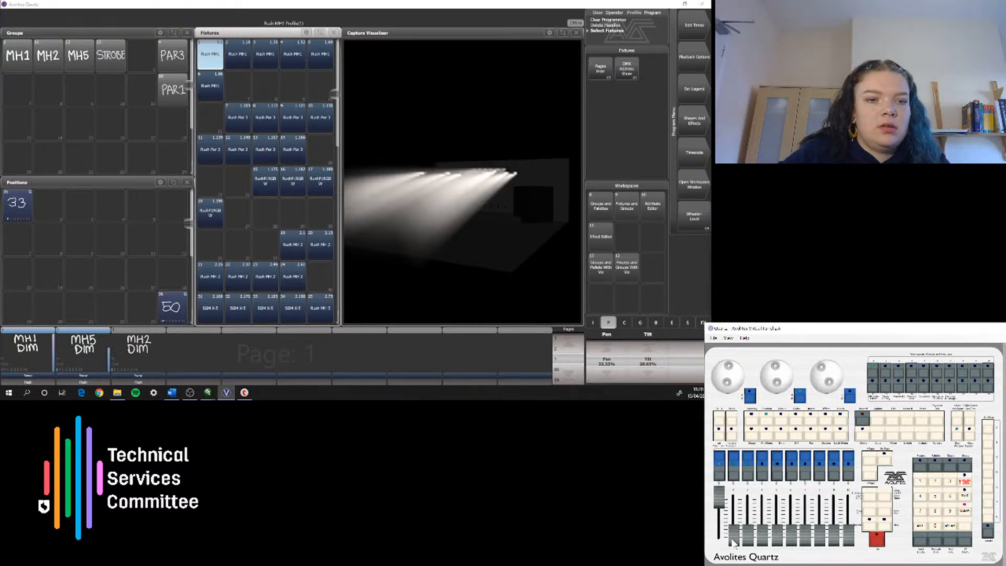
left_click_drag(722, 500, 720, 537)
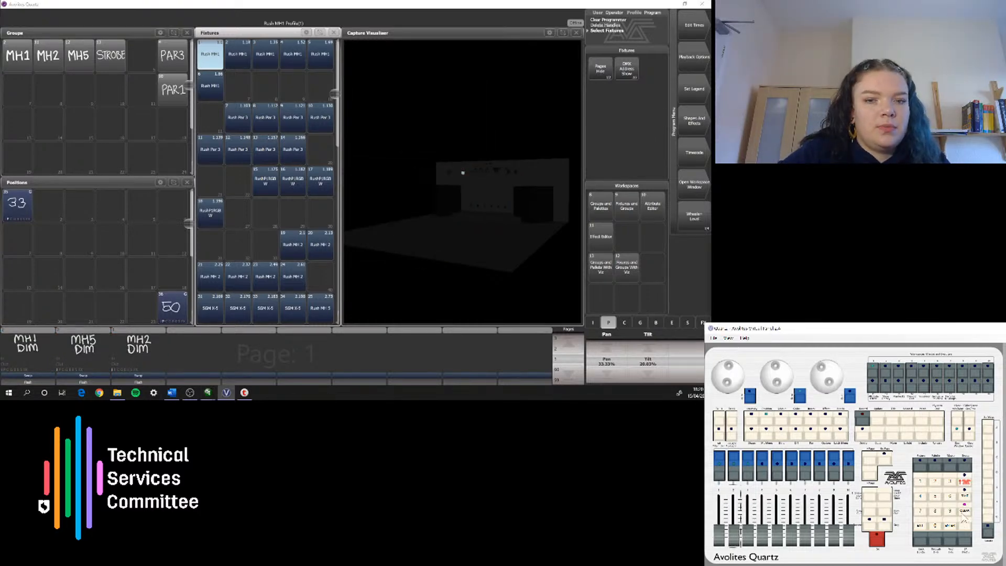
left_click(964, 509)
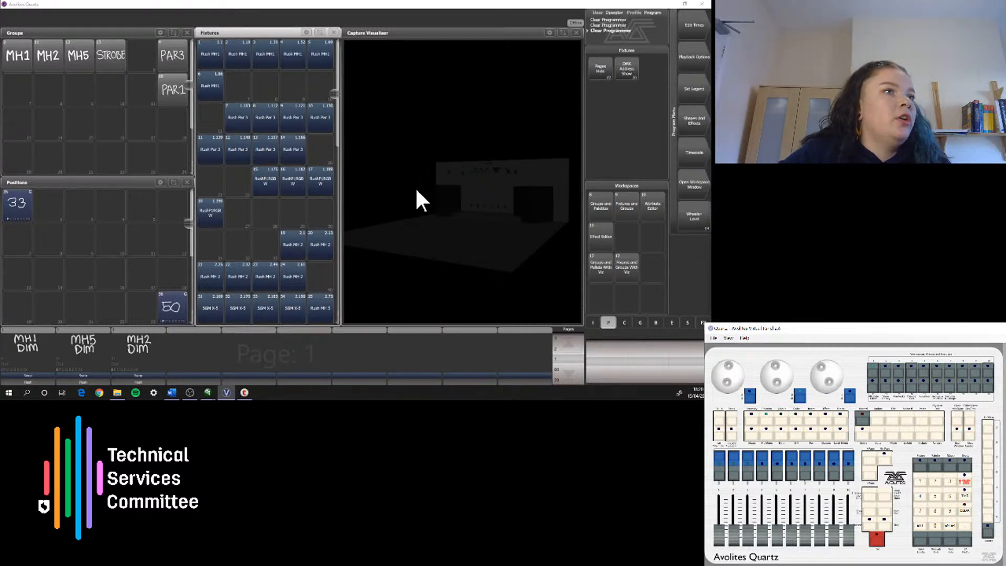
Step: Select Rush MH1 fixtures 1, 3 and 5
left_click(216, 57)
left_click(266, 55)
left_click(320, 57)
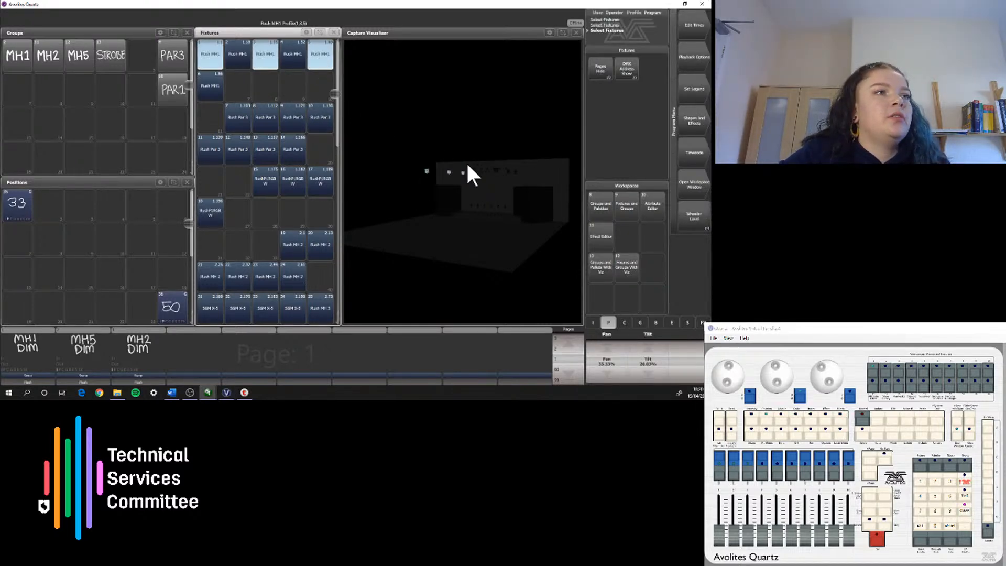
Step: Open the Capture Visualiser settings window, fit it below the fixtures beside the visualiser, and orbit the camera to look down on the stage
left_click(695, 189)
left_click(697, 224)
left_click(697, 224)
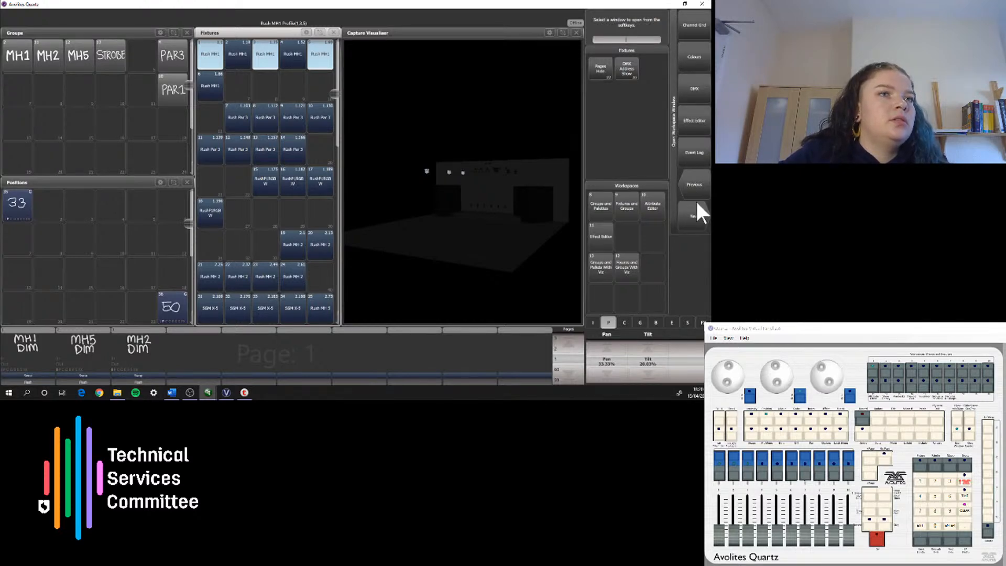
left_click(695, 157)
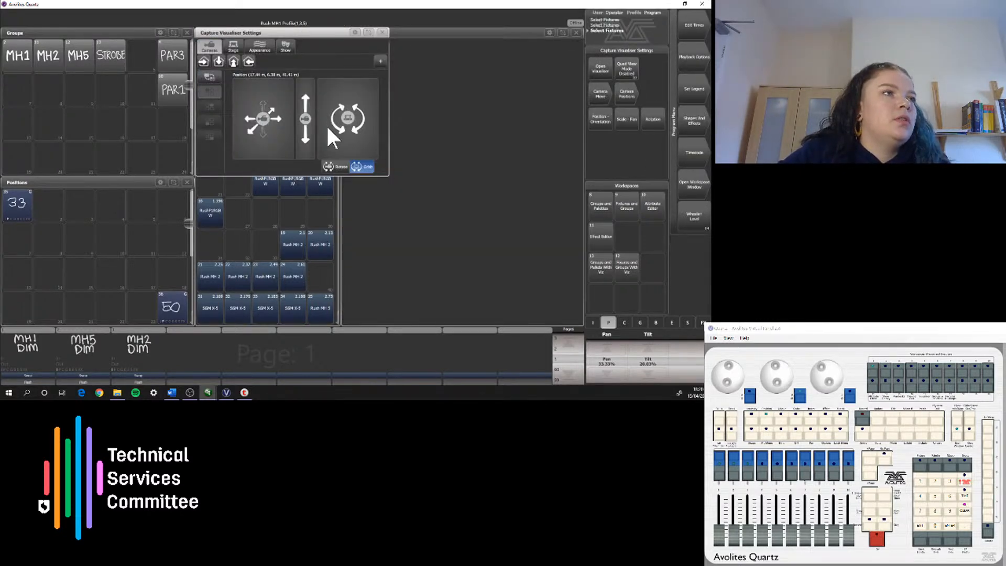
left_click(366, 32)
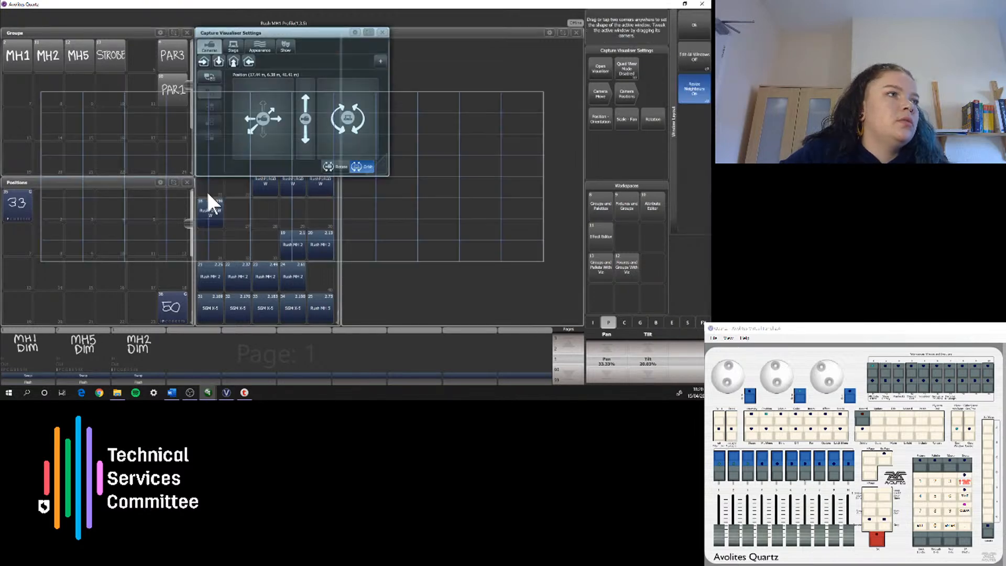
left_click_drag(199, 177, 322, 300)
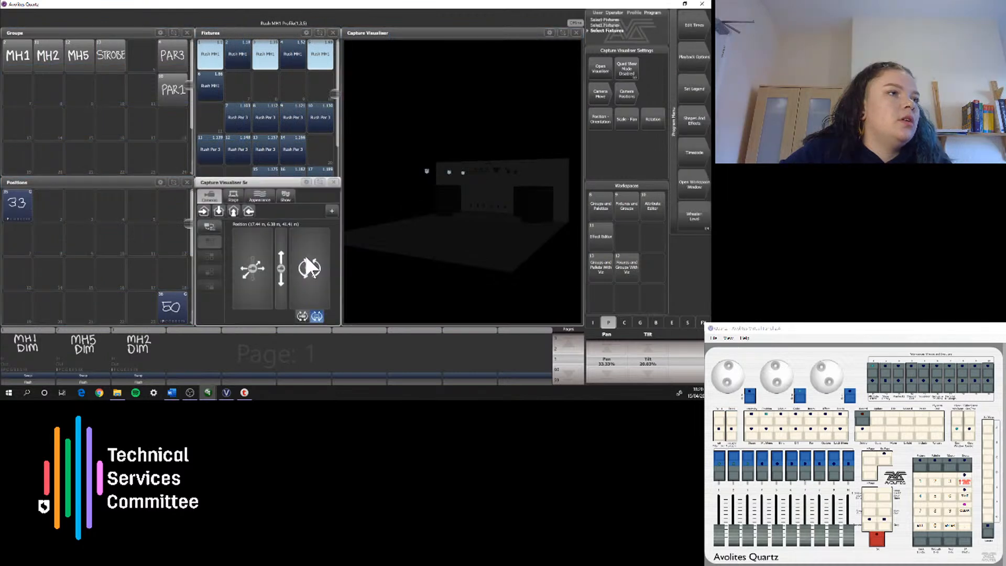
mouse_move(307, 255)
left_mouse_down()
mouse_move(305, 309)
mouse_move(281, 321)
mouse_move(354, 272)
mouse_move(350, 309)
mouse_move(316, 314)
mouse_move(357, 251)
mouse_move(298, 308)
left_mouse_up()
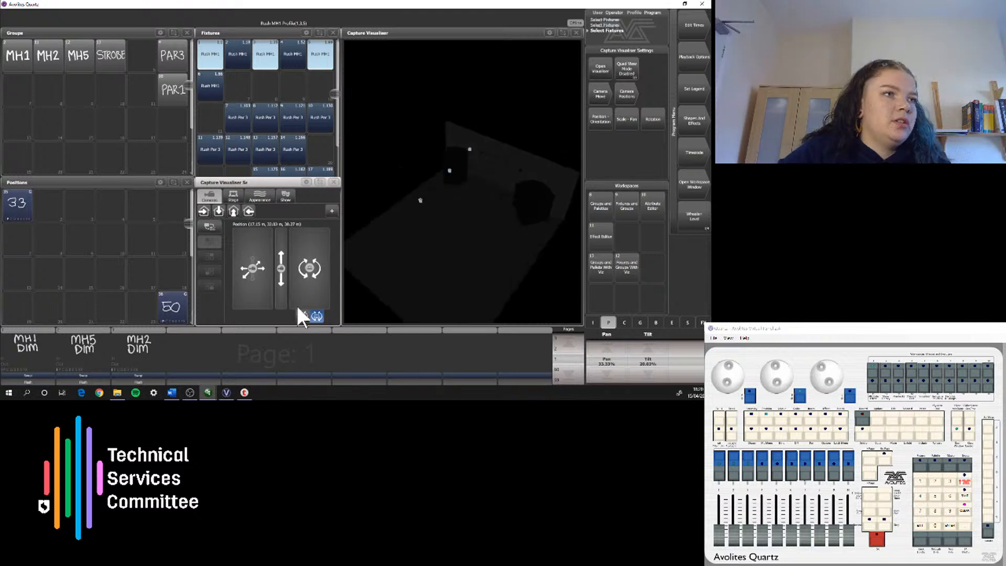
Step: Record the selected fixtures as a group with the legend left, and Rush MH1 fixtures 2, 4 and 6 as a group with the legend right
left_click(26, 89)
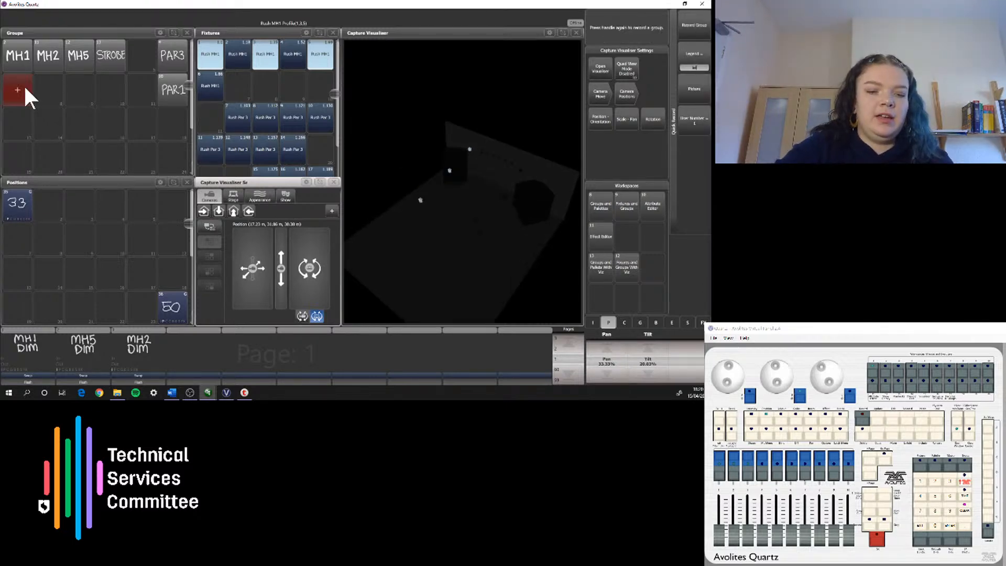
left_click(26, 89)
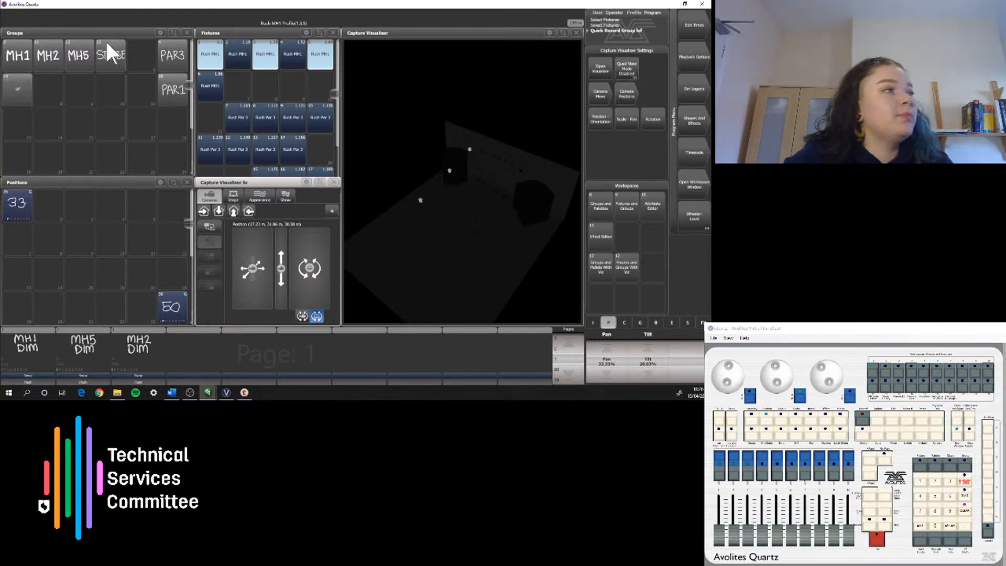
left_click(238, 53)
left_click(287, 55)
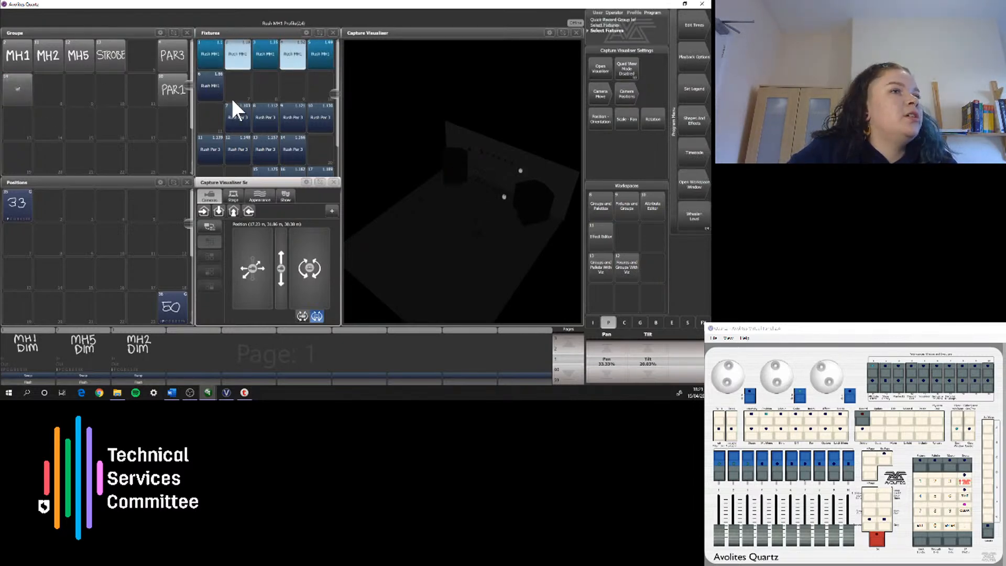
left_click(210, 89)
left_click(21, 127)
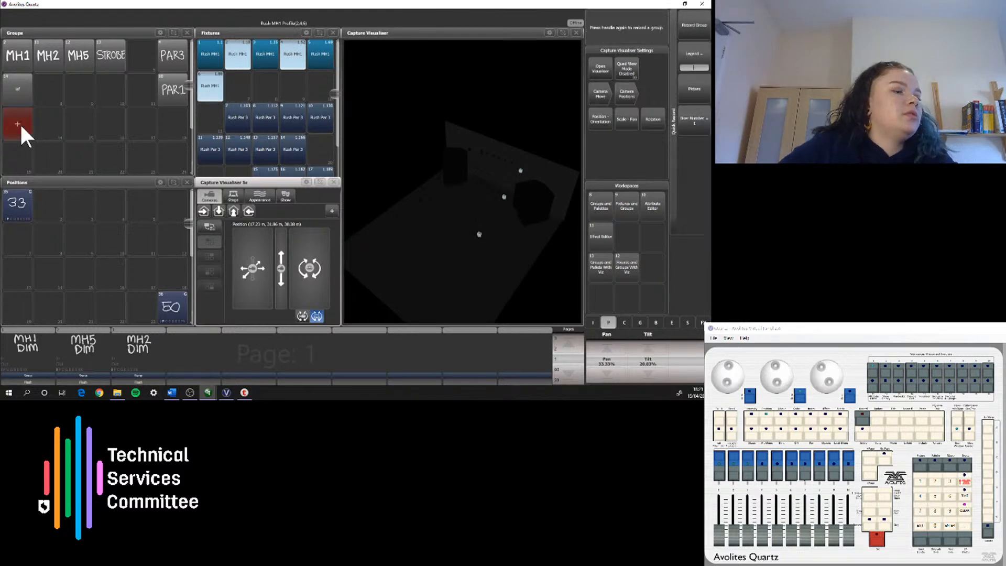
left_click(21, 126)
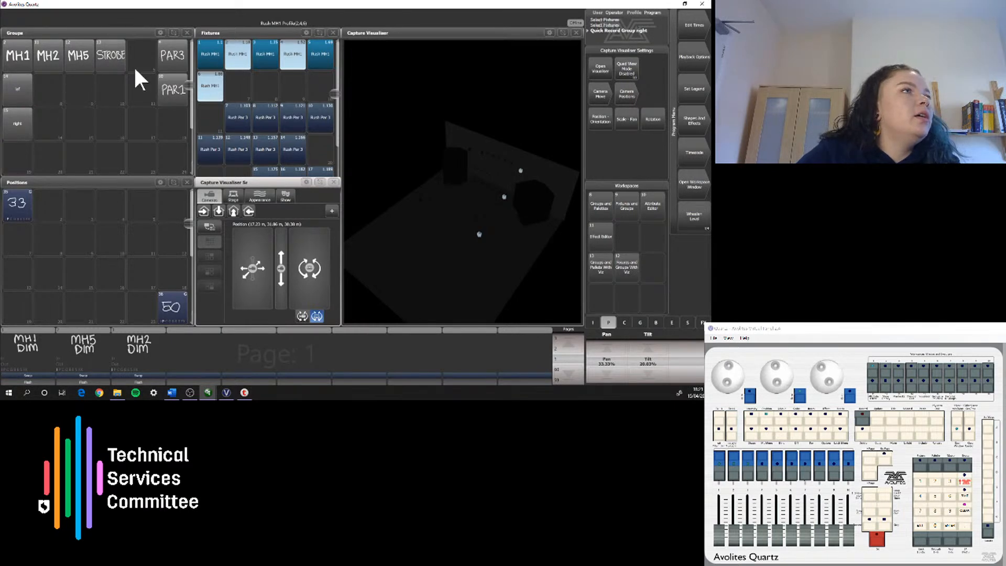
Step: Alternate between selecting the left and right groups to check their fixtures in the visualiser, finishing on the left group
left_click(23, 94)
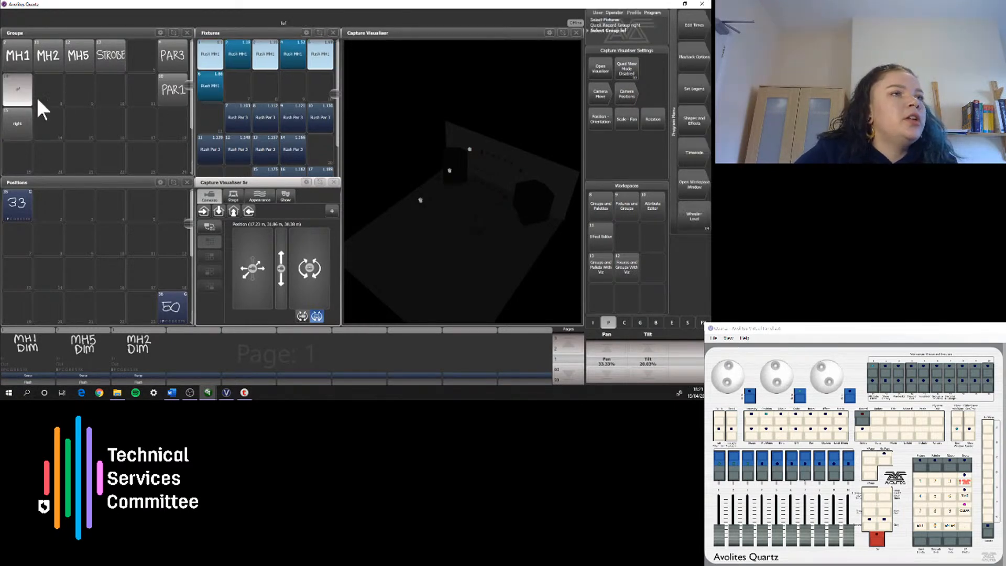
left_click(18, 128)
left_click(14, 92)
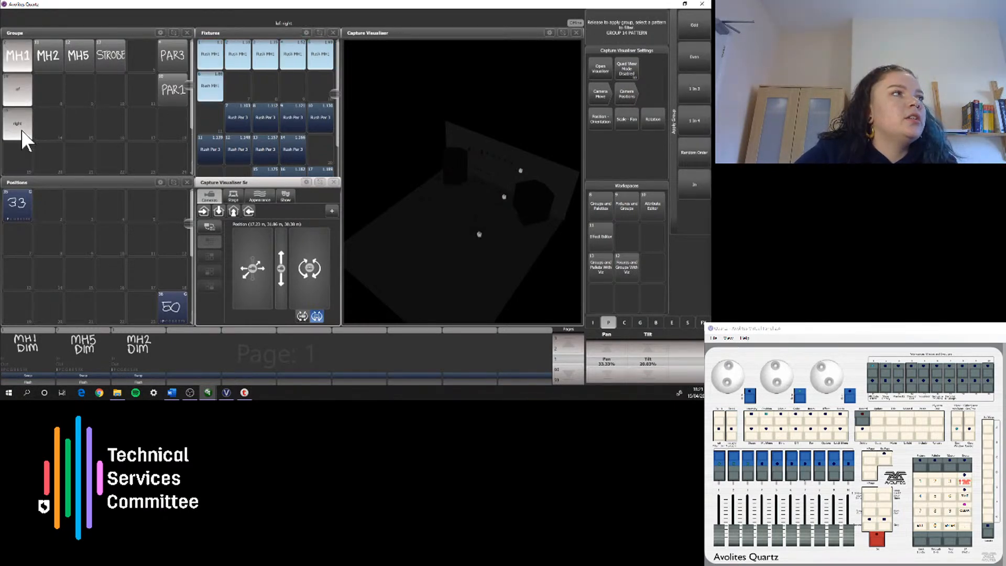
left_click(21, 129)
left_click(23, 95)
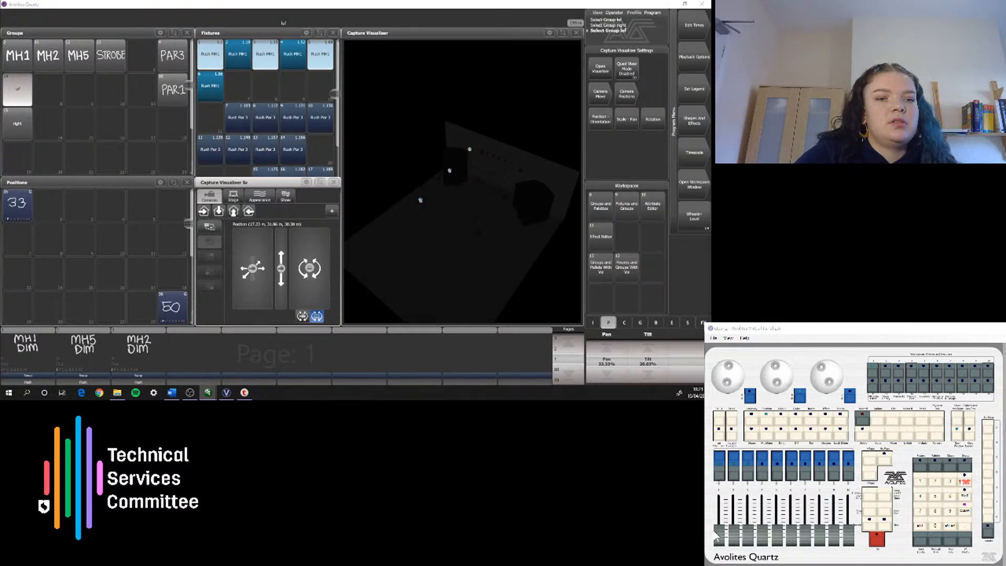
Step: Raise the MH1 dimmer playback to full and orbit the visualiser camera back to a low front view of the stage
left_click_drag(719, 535, 721, 497)
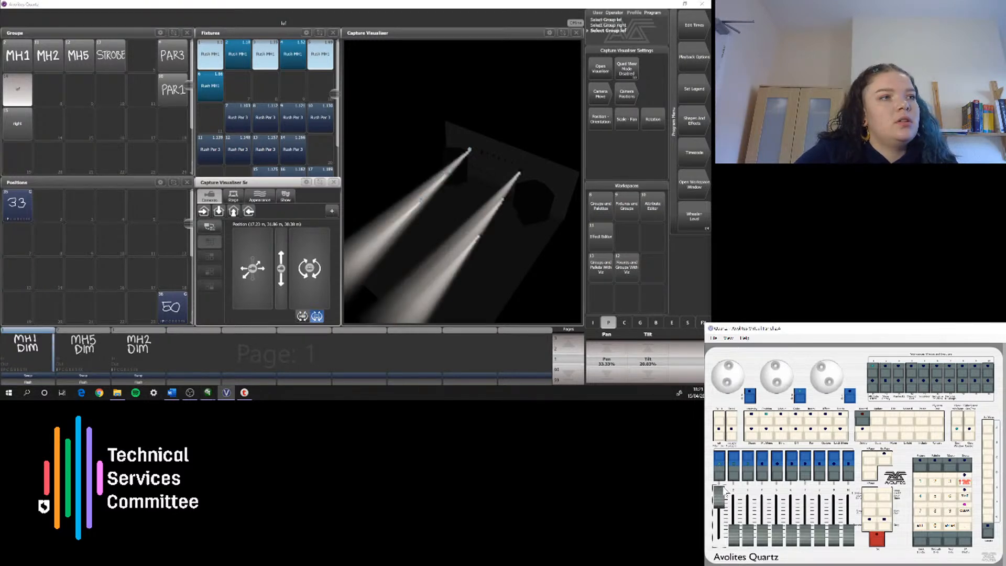
left_click_drag(304, 269, 344, 227)
left_click_drag(316, 265, 307, 270)
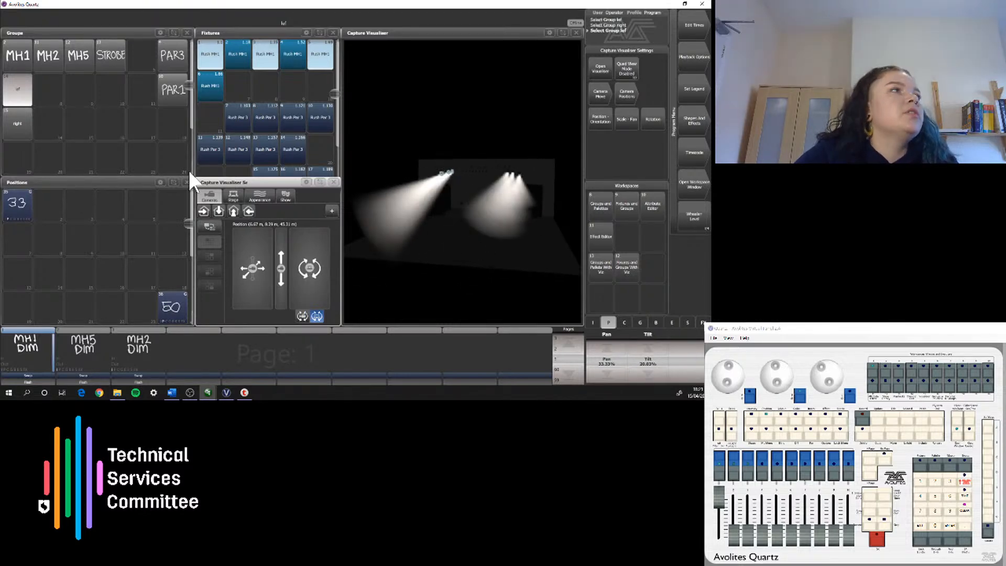
Step: Check the right and left groups again, select the whole MH1 group, and apply position palette 33 to it
left_click(17, 130)
left_click(26, 102)
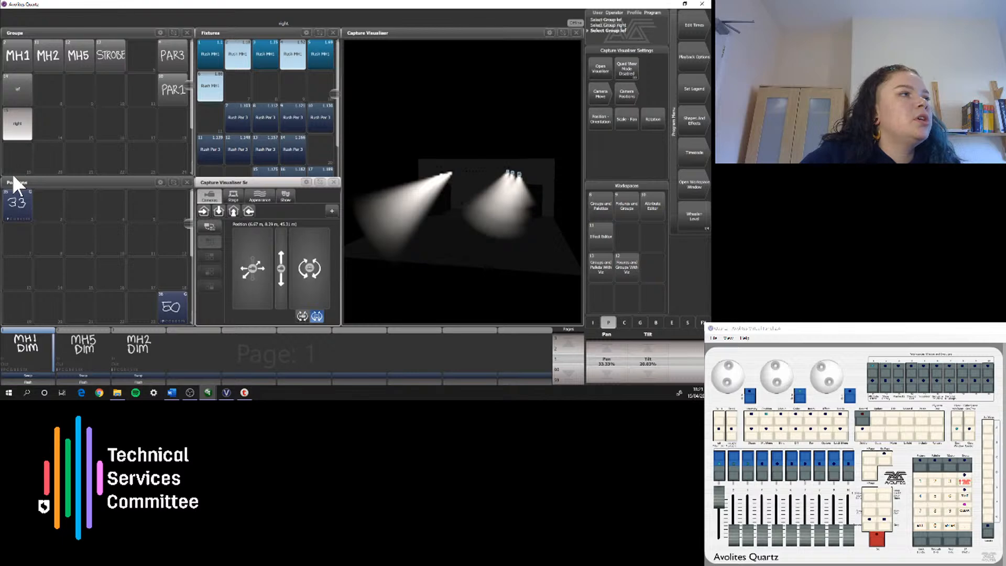
left_click(21, 50)
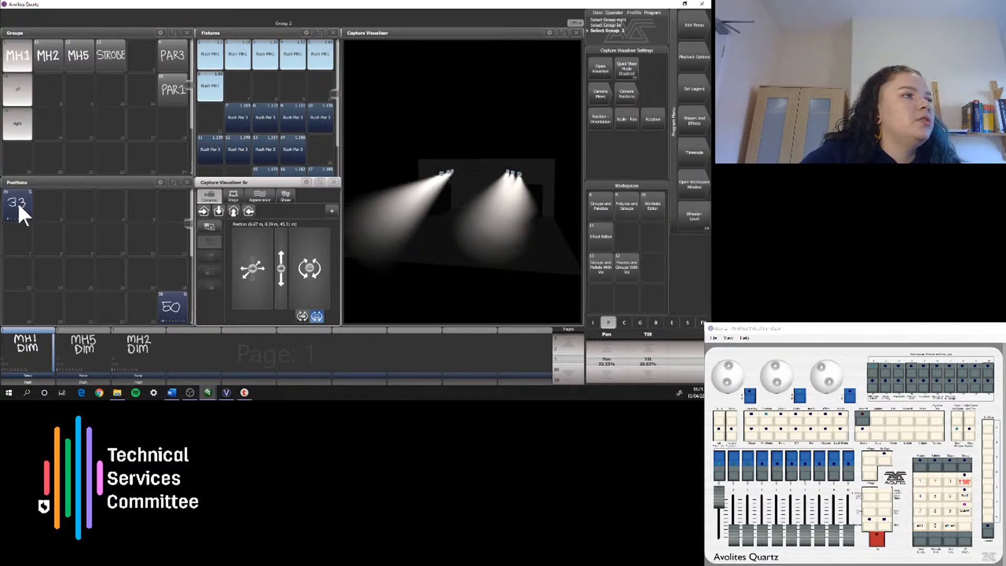
left_click(18, 205)
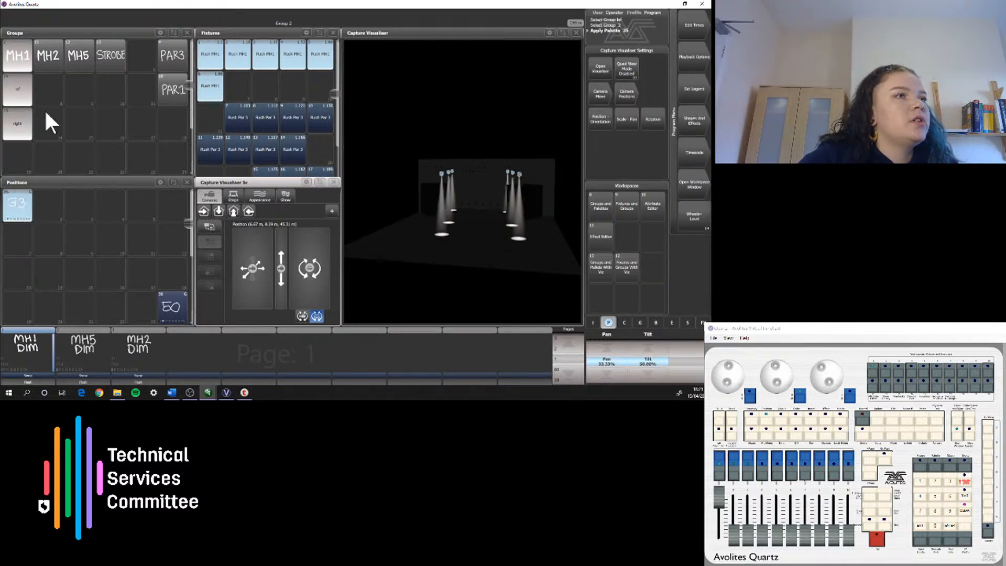
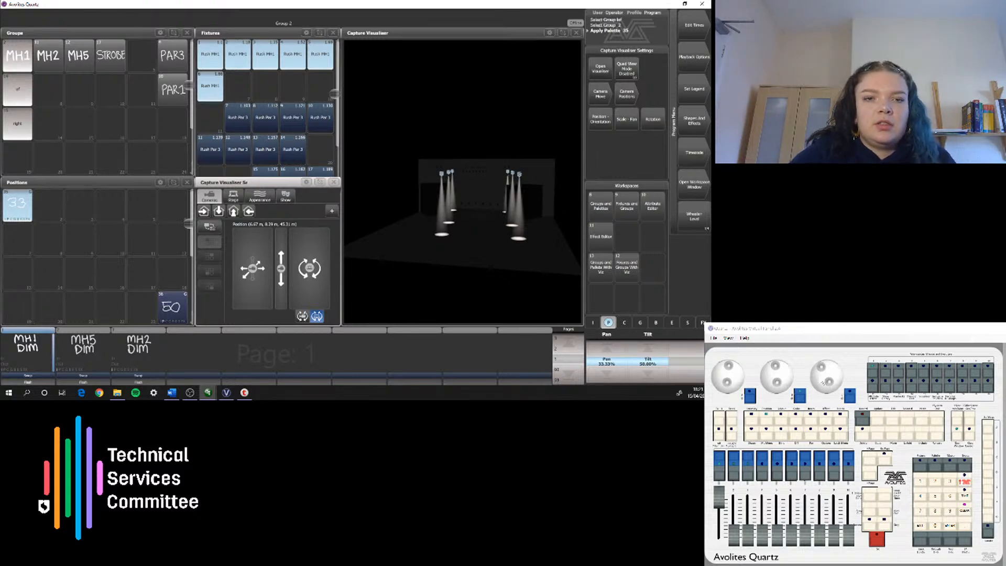
Step: Tilt the MH1 heads forward to about 30% and record the position in the palette slot beside 33 with the legend DOWN
mouse_move(785, 377)
left_mouse_down()
mouse_move(773, 367)
mouse_move(783, 382)
mouse_move(771, 380)
mouse_move(781, 374)
left_mouse_up()
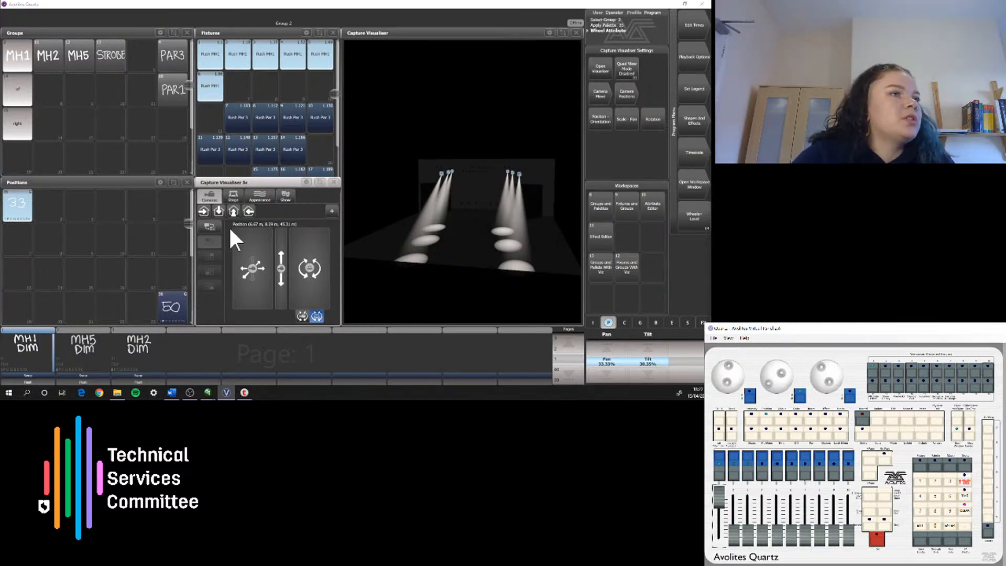
left_click(51, 209)
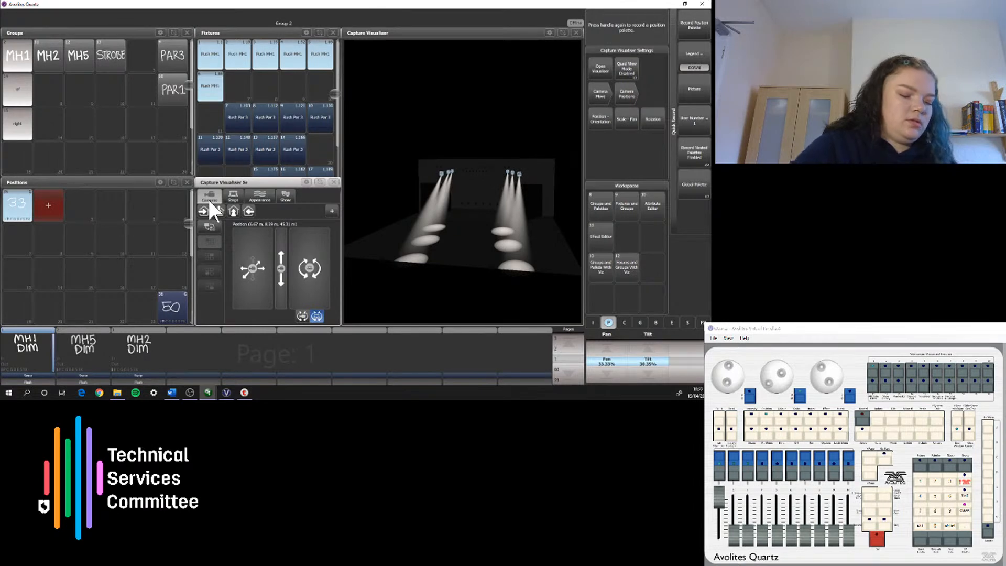
key("Return")
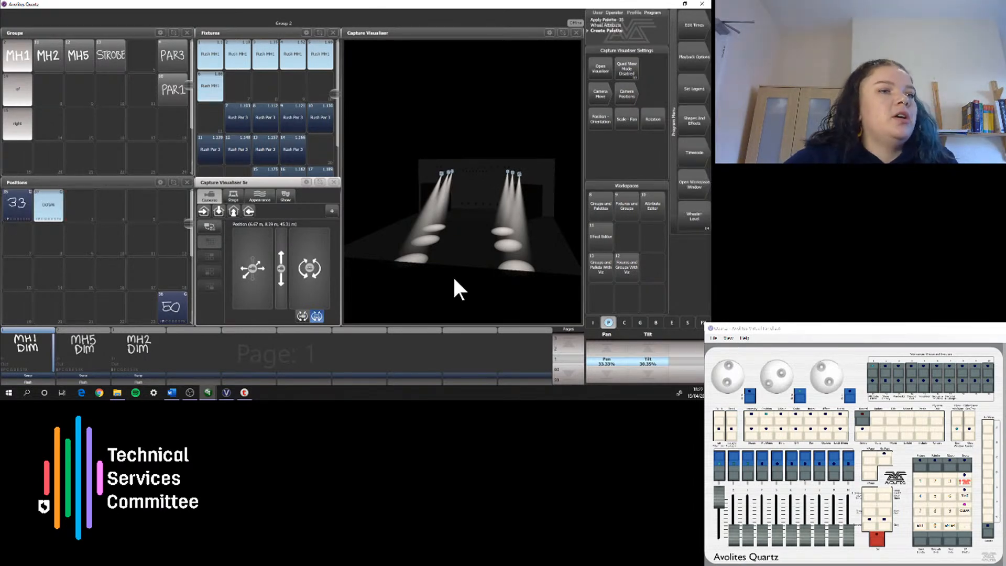
Step: Tilt the MH1 heads towards the audience to about 21% and record a position palette beside DOWN with a hand-drawn eye as its picture
left_click_drag(782, 385, 773, 388)
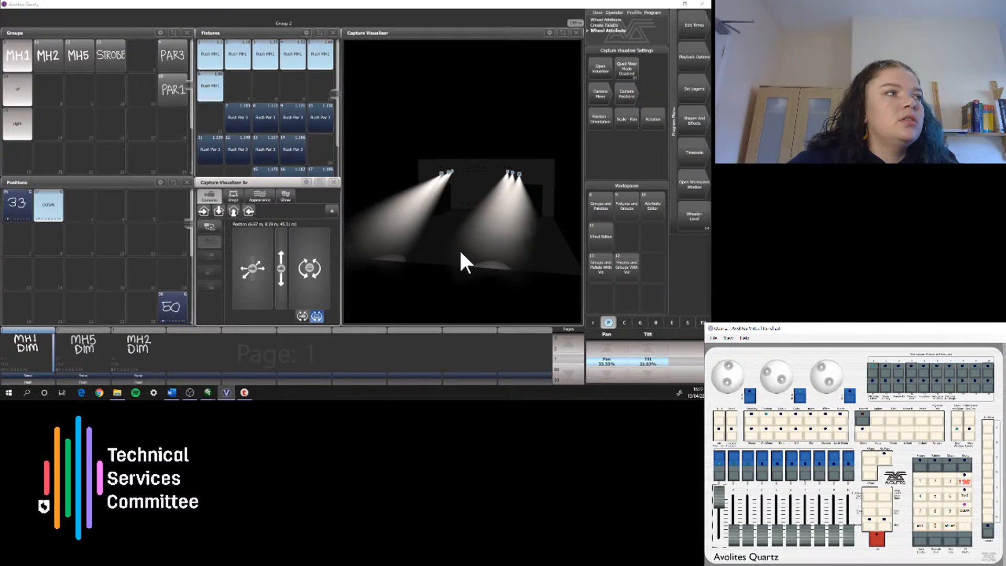
left_click(86, 206)
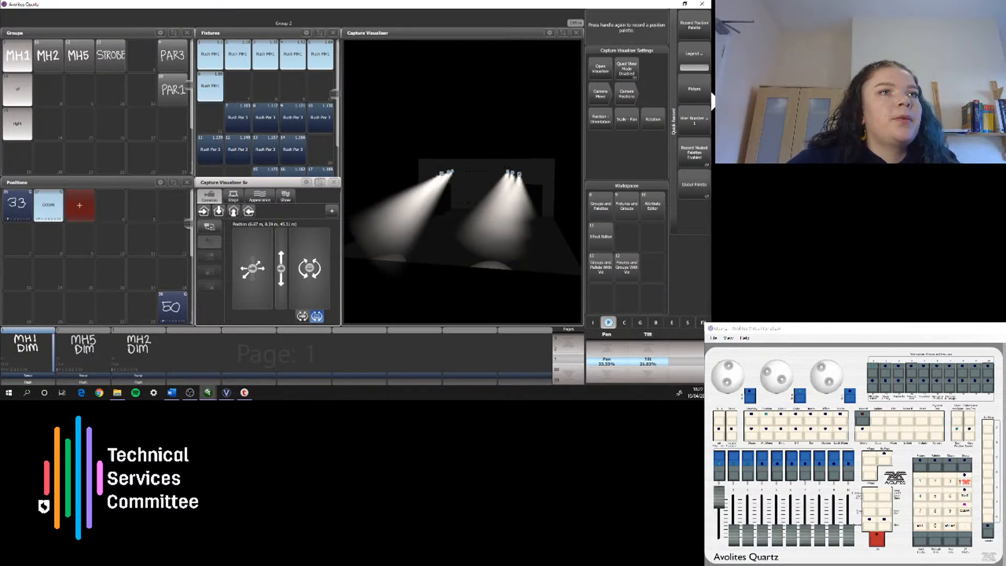
left_click(695, 86)
mouse_move(722, 386)
left_mouse_down()
mouse_move(735, 368)
mouse_move(844, 387)
mouse_move(850, 402)
mouse_move(720, 389)
left_mouse_up()
mouse_move(783, 367)
left_mouse_down()
mouse_move(762, 397)
mouse_move(807, 392)
mouse_move(768, 365)
left_mouse_up()
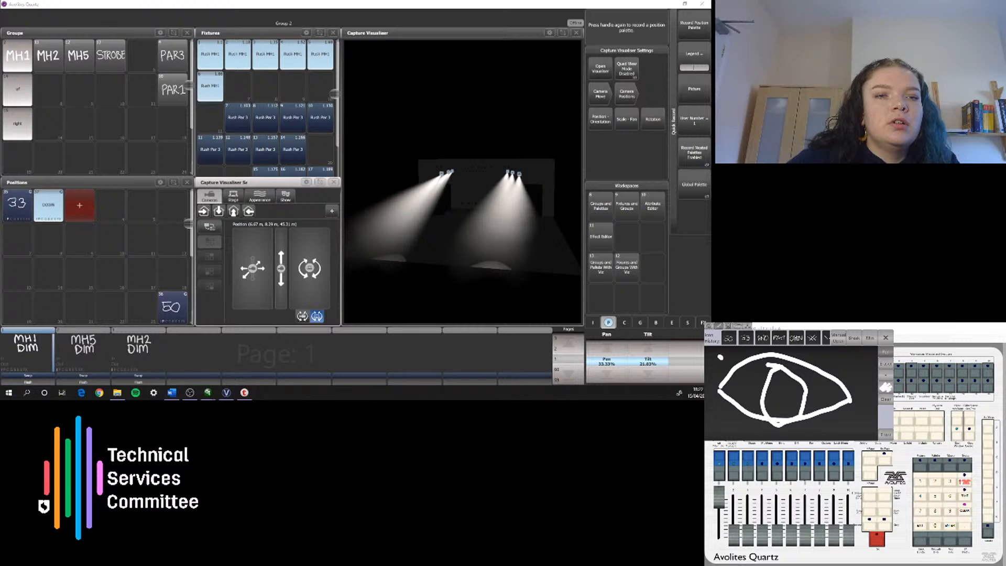
mouse_move(721, 358)
left_mouse_down()
mouse_move(731, 369)
mouse_move(785, 344)
mouse_move(831, 350)
left_mouse_up()
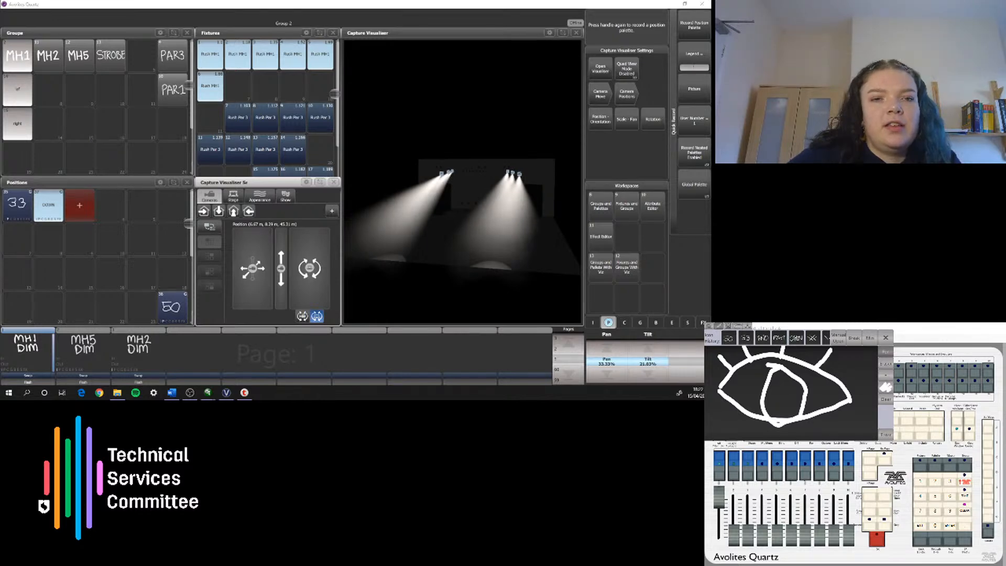
left_click(885, 435)
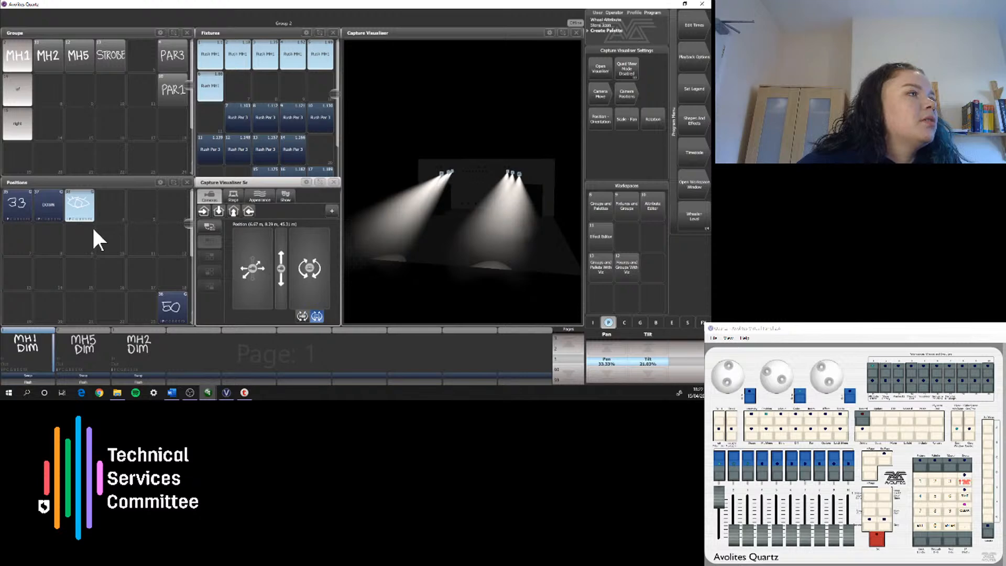
Step: Apply the DOWN palette, then pan the left group to about 24% and the right group to about 43% so their beams cross
left_click(48, 208)
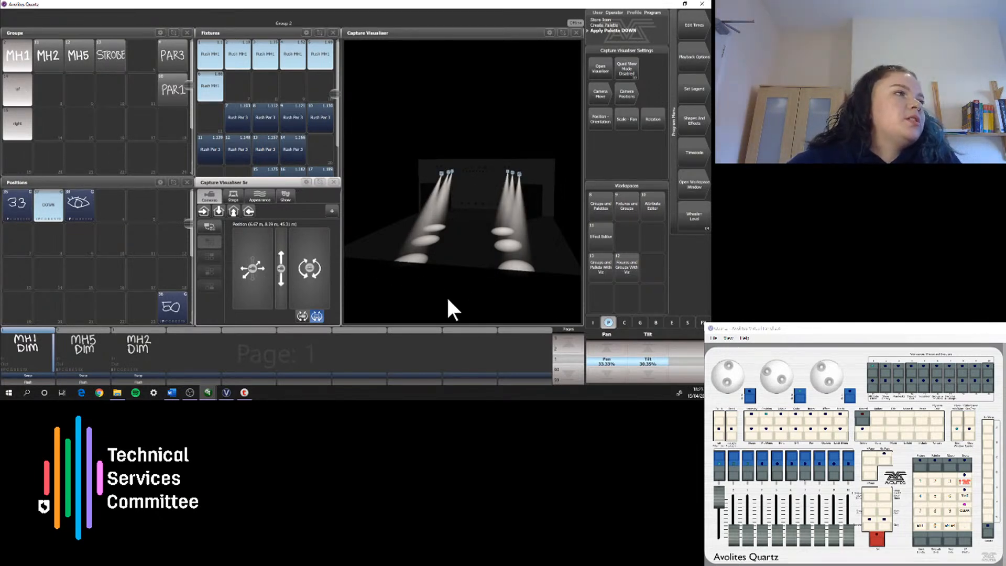
left_click(31, 93)
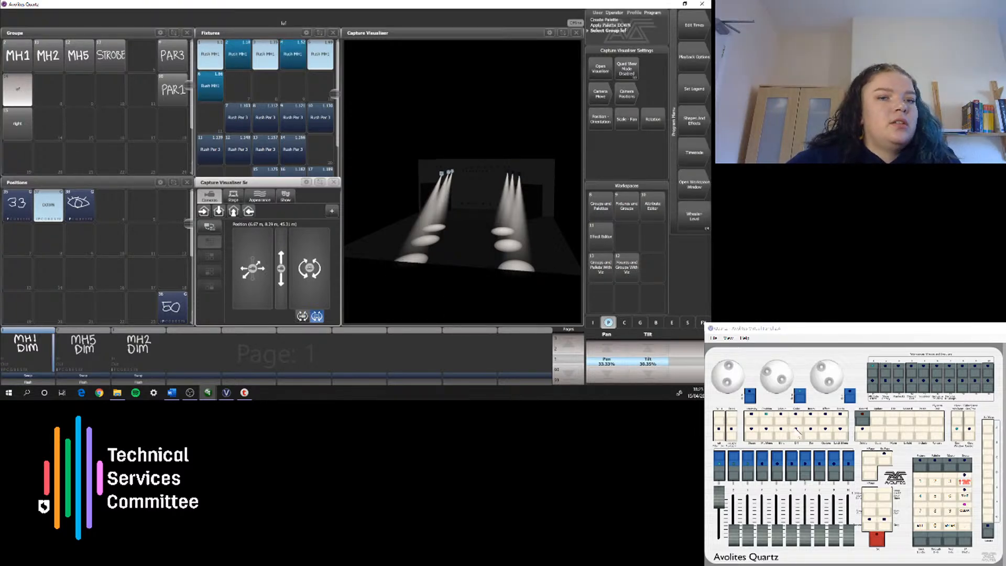
mouse_move(729, 368)
left_mouse_down()
mouse_move(739, 379)
mouse_move(723, 367)
mouse_move(723, 380)
mouse_move(733, 380)
mouse_move(721, 369)
mouse_move(739, 377)
mouse_move(738, 368)
left_mouse_up()
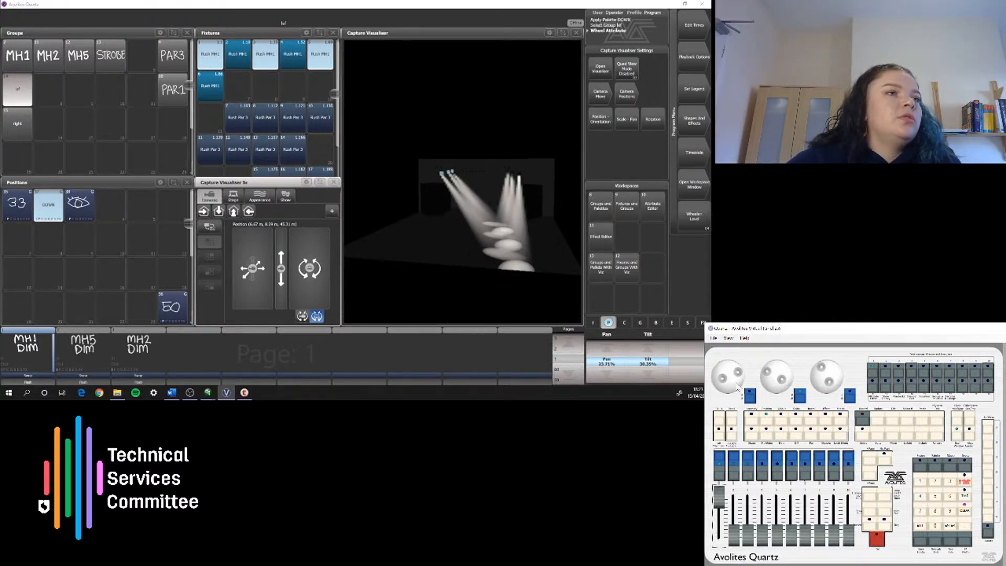
left_click(19, 135)
left_click_drag(739, 376, 738, 373)
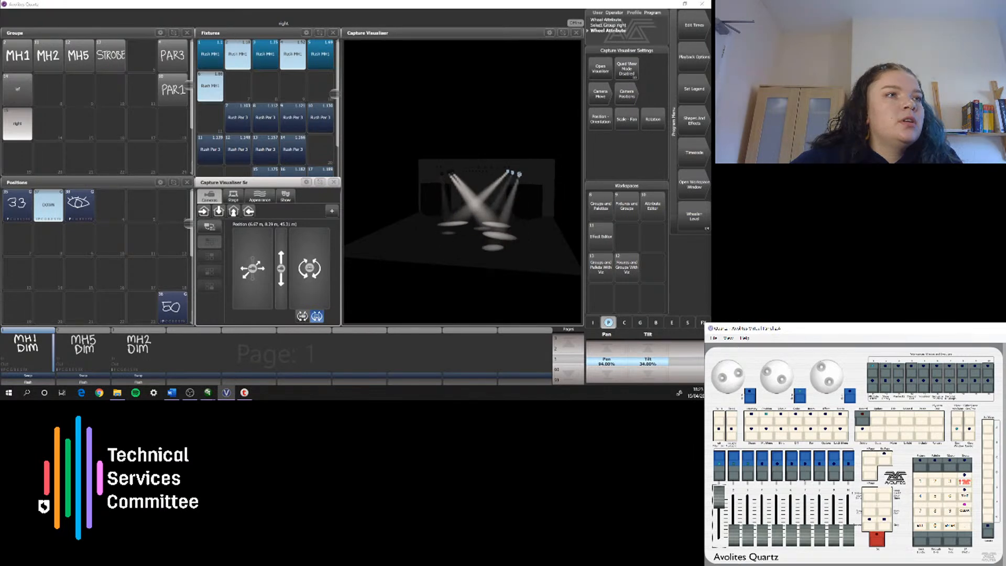
mouse_move(738, 372)
left_mouse_down()
mouse_move(728, 387)
mouse_move(717, 376)
mouse_move(730, 387)
mouse_move(720, 382)
mouse_move(732, 365)
left_mouse_up()
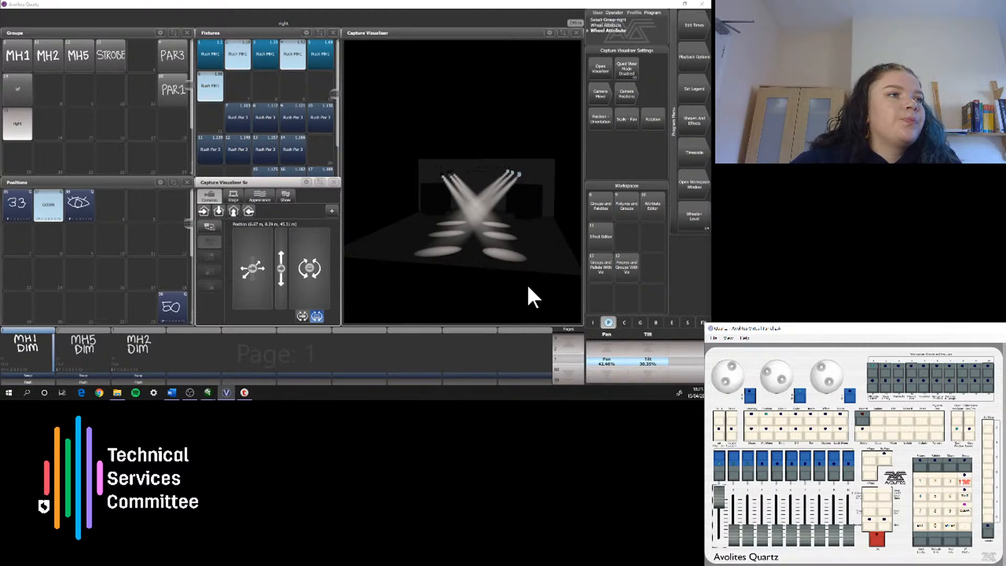
Step: Record the crossed beams as a position palette below DOWN, with hand-drawn crossing lines as its picture
left_click(54, 244)
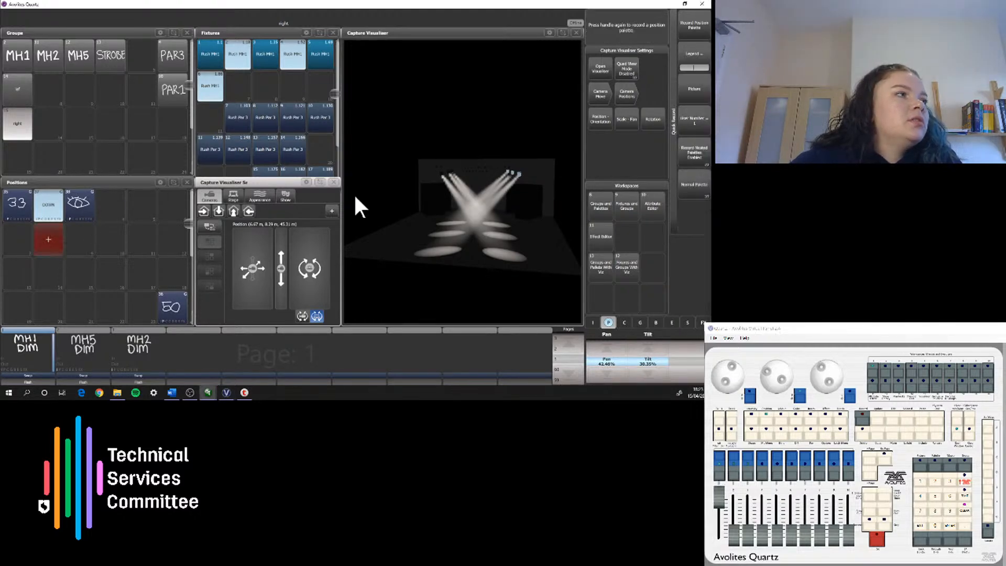
left_click(695, 90)
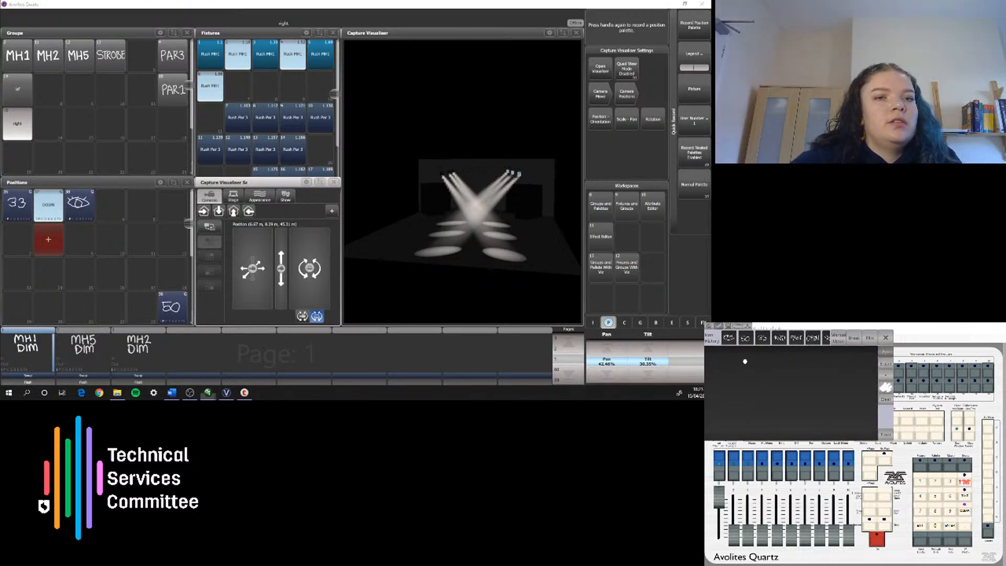
left_click_drag(745, 361, 848, 424)
left_click_drag(835, 372, 707, 401)
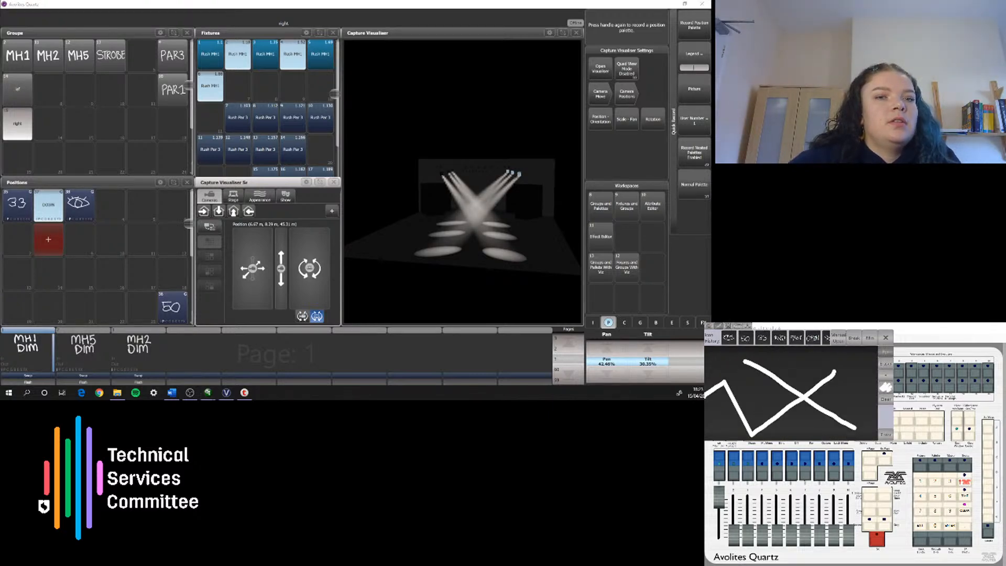
left_click(885, 403)
mouse_move(826, 373)
left_mouse_down()
mouse_move(713, 386)
mouse_move(852, 438)
left_mouse_up()
left_click(753, 401)
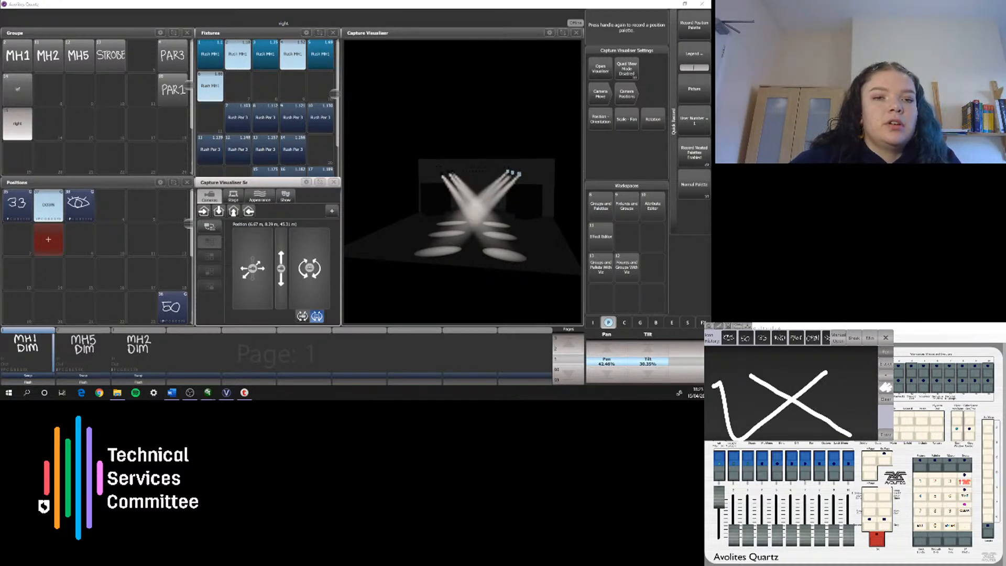
left_click(887, 434)
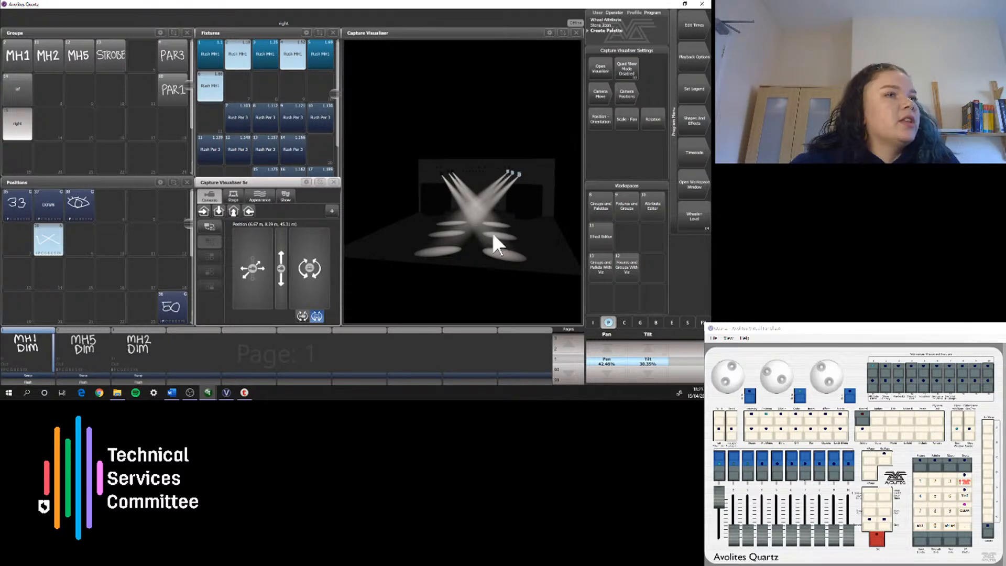
Step: Select the MH1 group with highlight on, step to its first fixture and pan it outward to about 41%
left_click(14, 58)
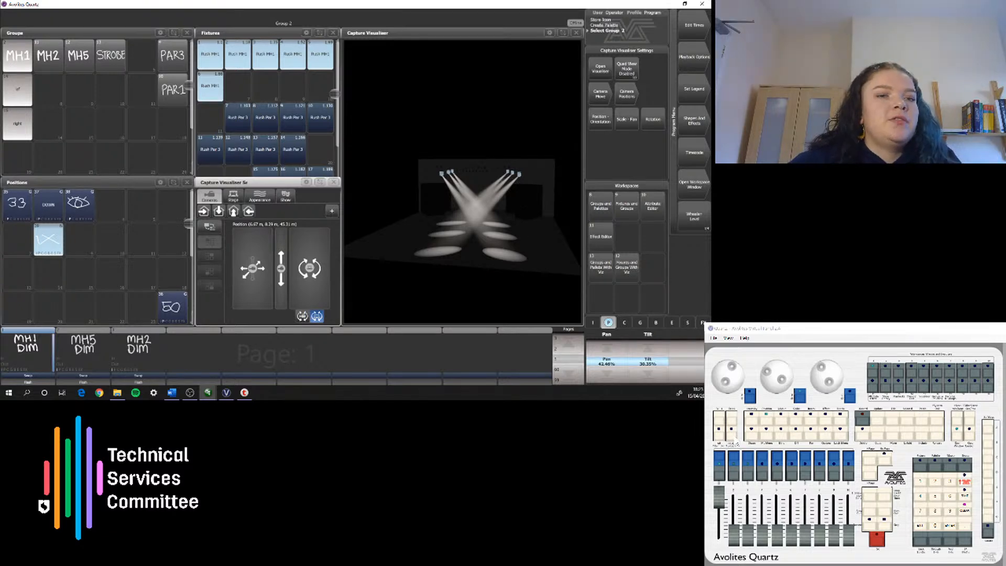
left_click(734, 437)
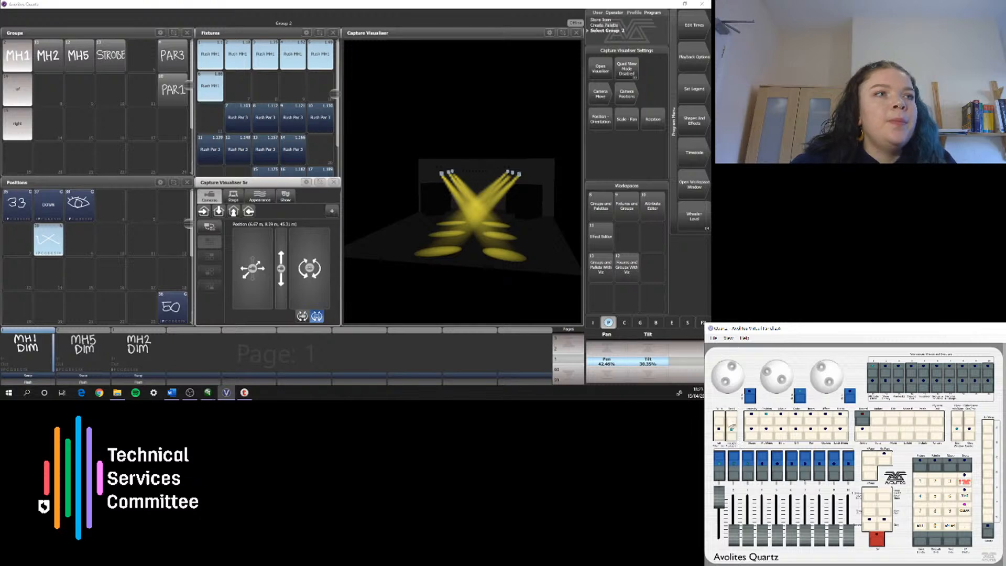
left_click(734, 425)
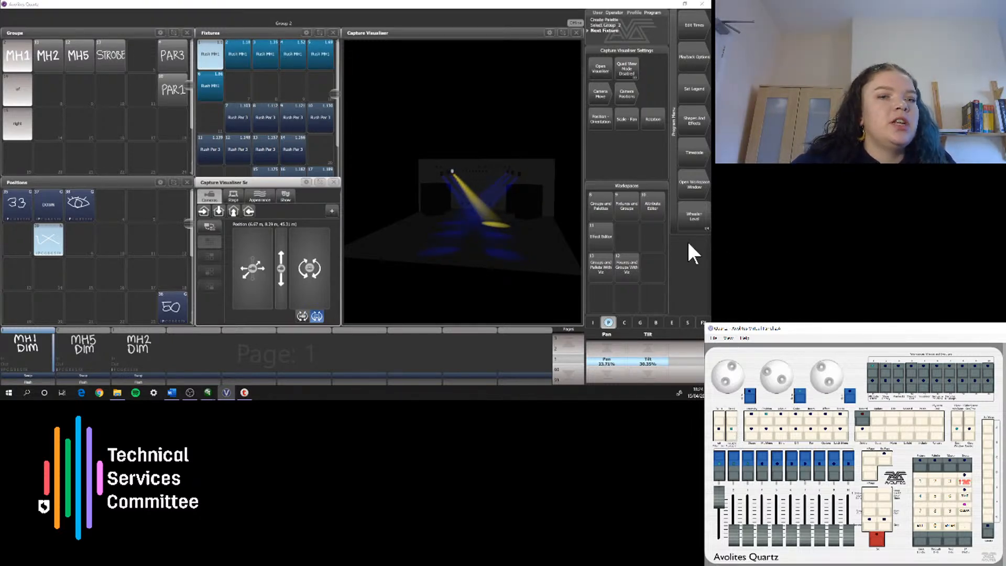
scroll(738, 384, "up", 5)
scroll(727, 376, "up", 10)
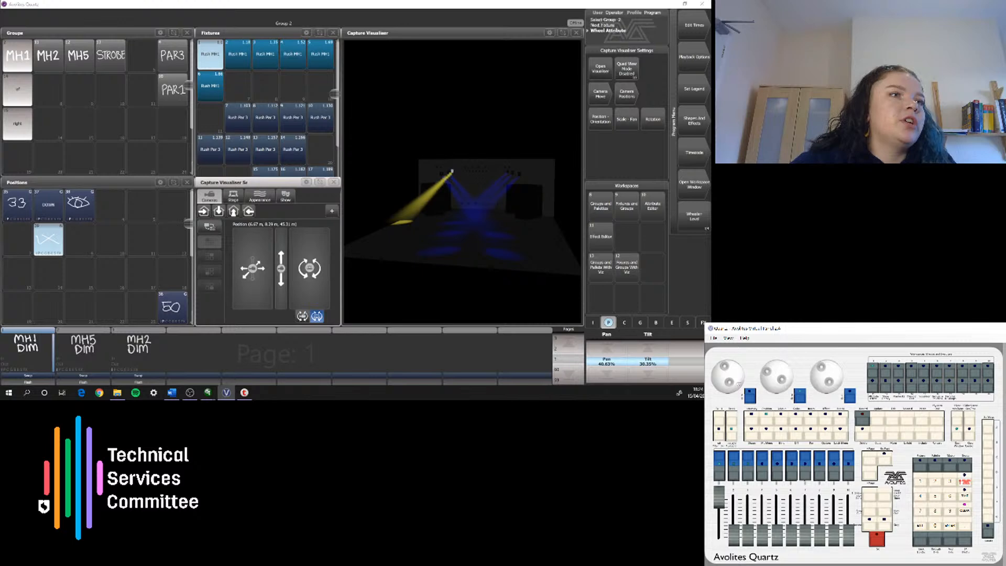
Step: Step to the second MH1 fixture and pan it outward to about 26%, mirroring the first
left_click(734, 428)
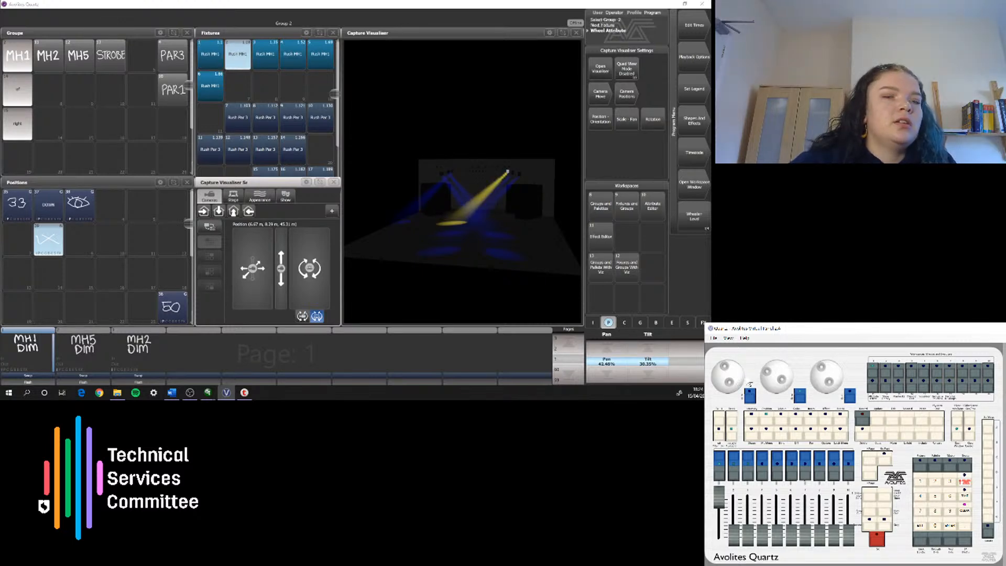
scroll(730, 376, "down", 18)
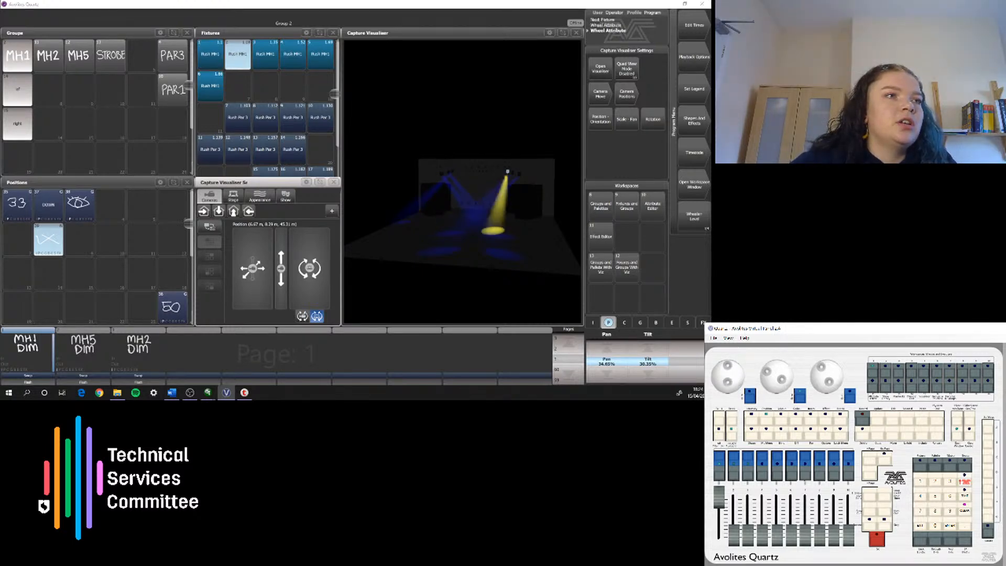
scroll(729, 376, "up", 4)
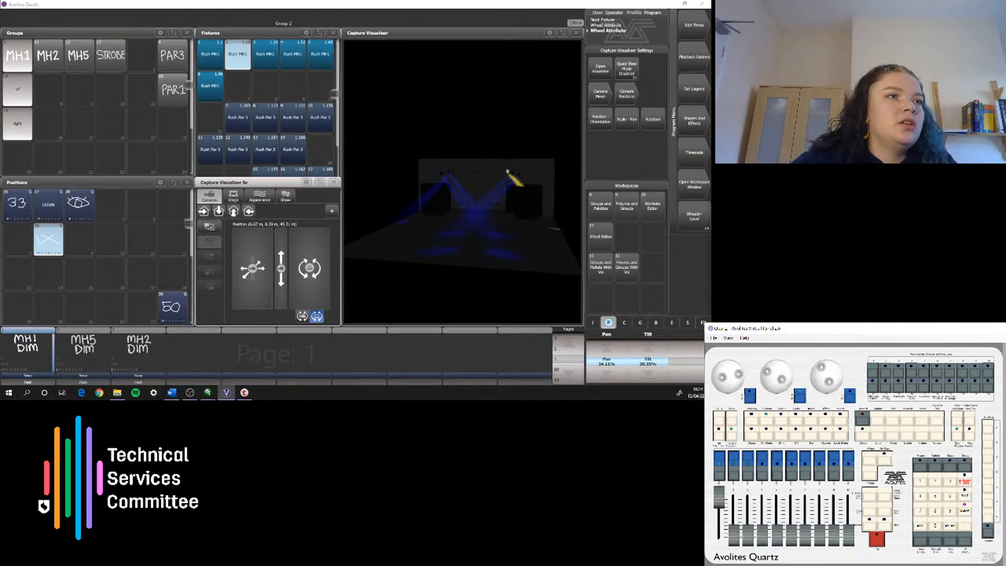
scroll(729, 376, "up", 2)
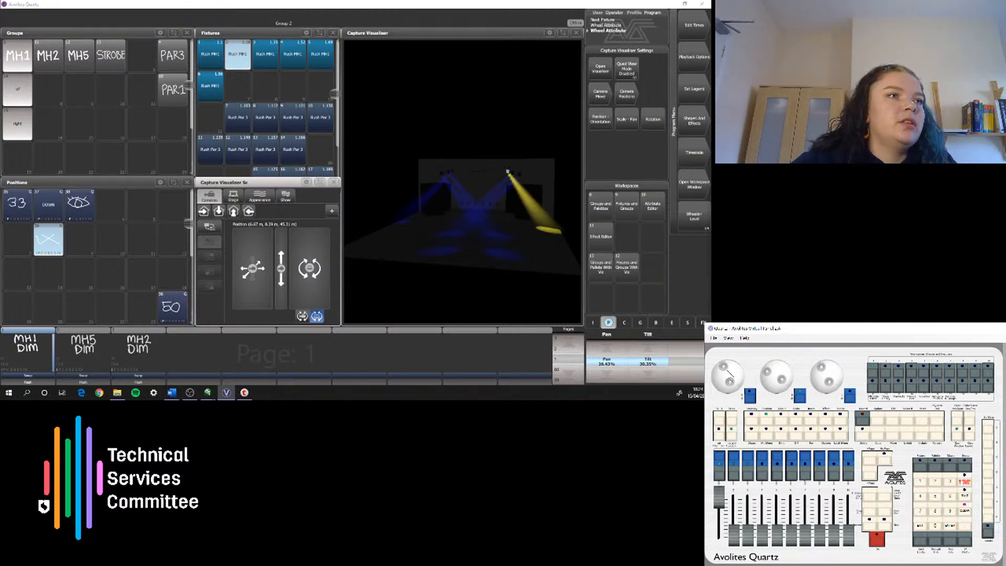
Step: Step through the third and fourth MH1 fixtures, panning them outward to about 38% and 29% respectively
left_click(732, 422)
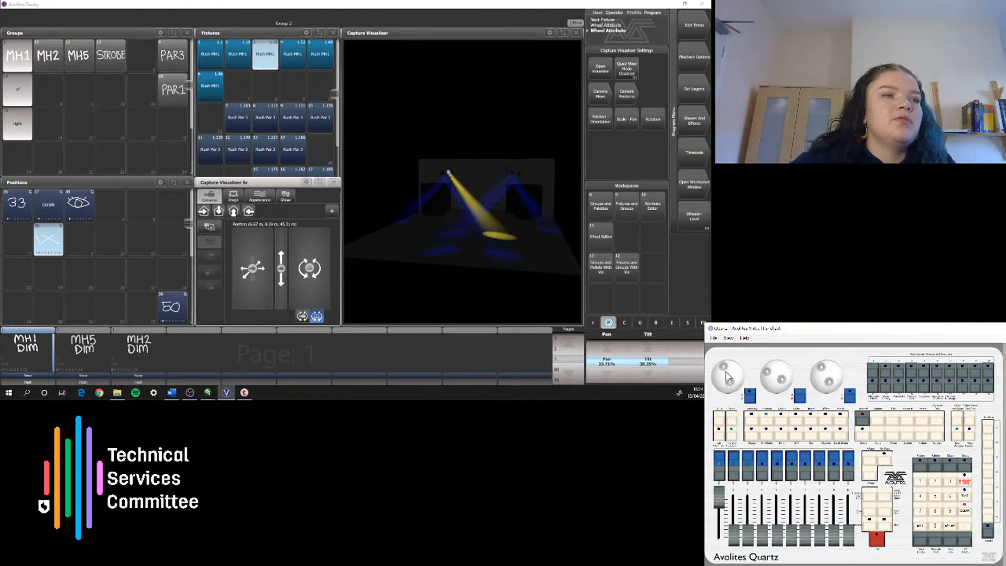
scroll(728, 376, "up", 3)
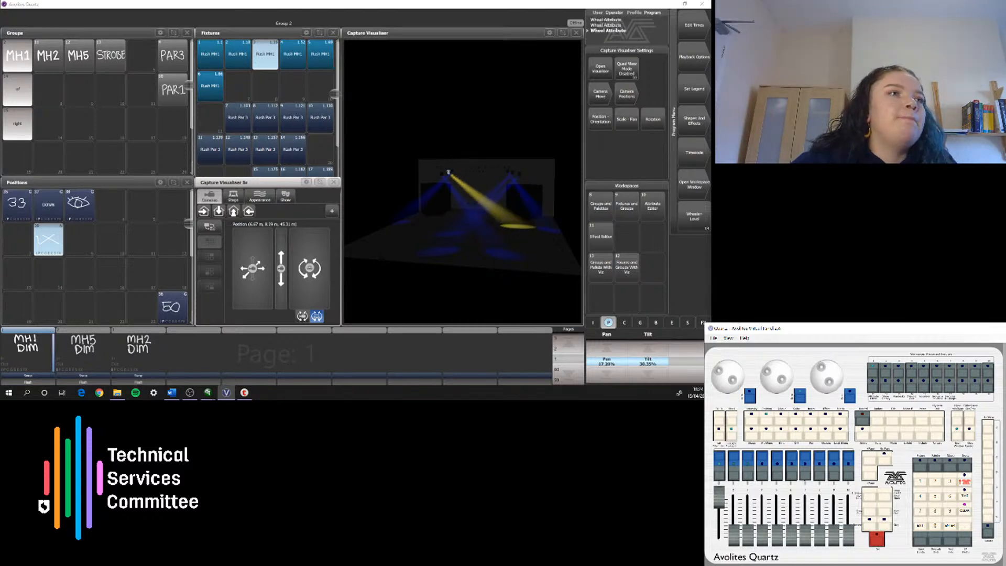
scroll(728, 377, "up", 3)
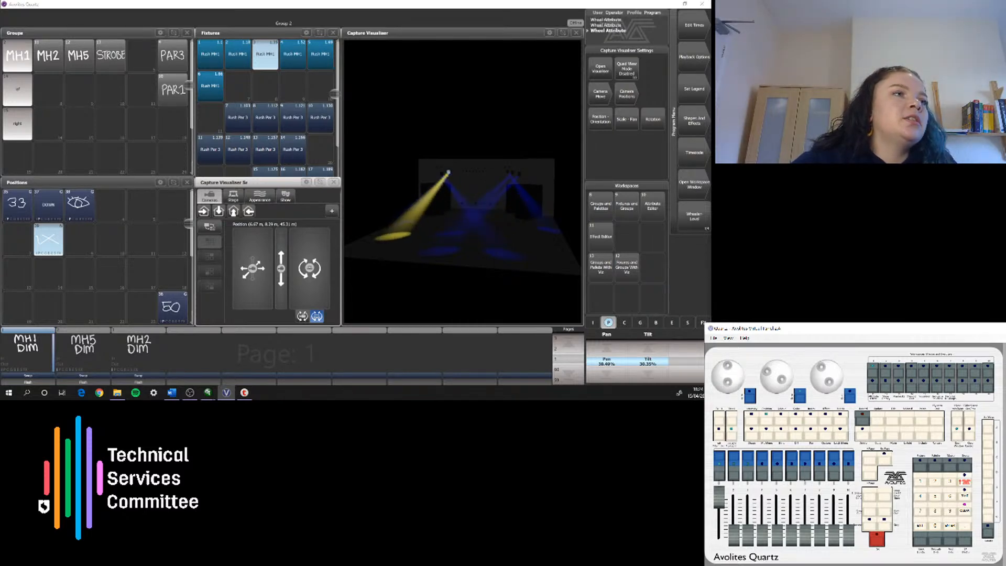
left_click(733, 422)
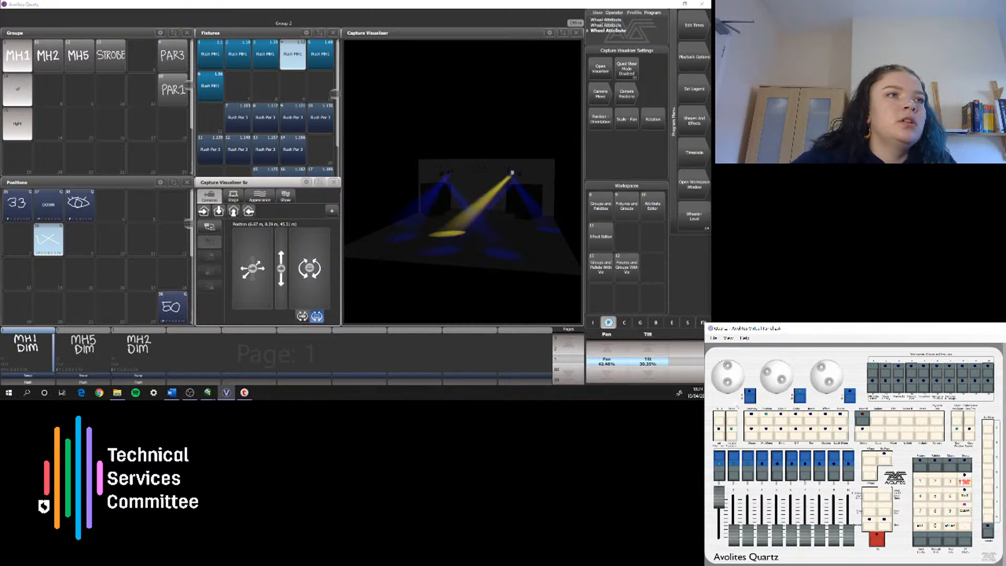
scroll(729, 376, "down", 10)
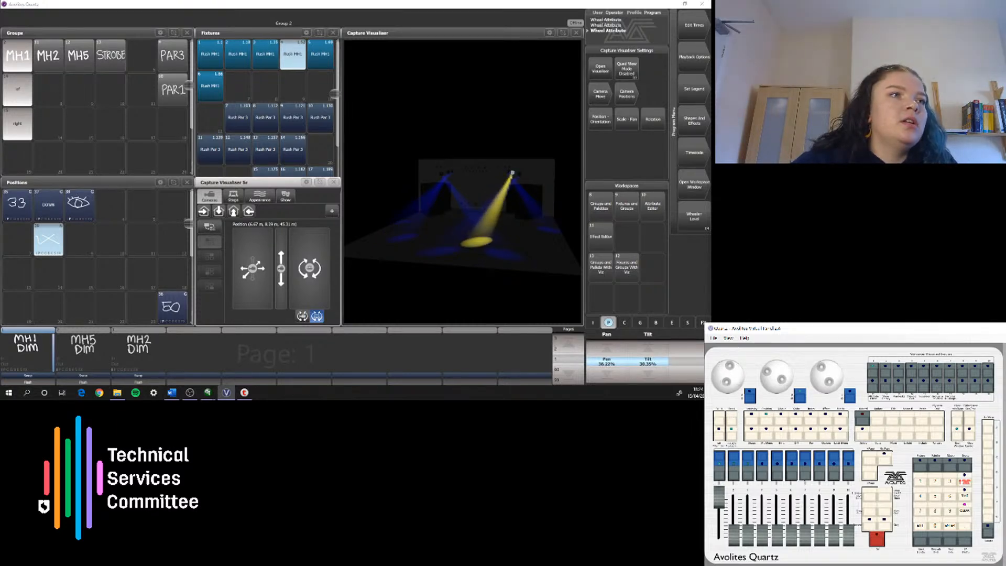
scroll(729, 376, "up", 3)
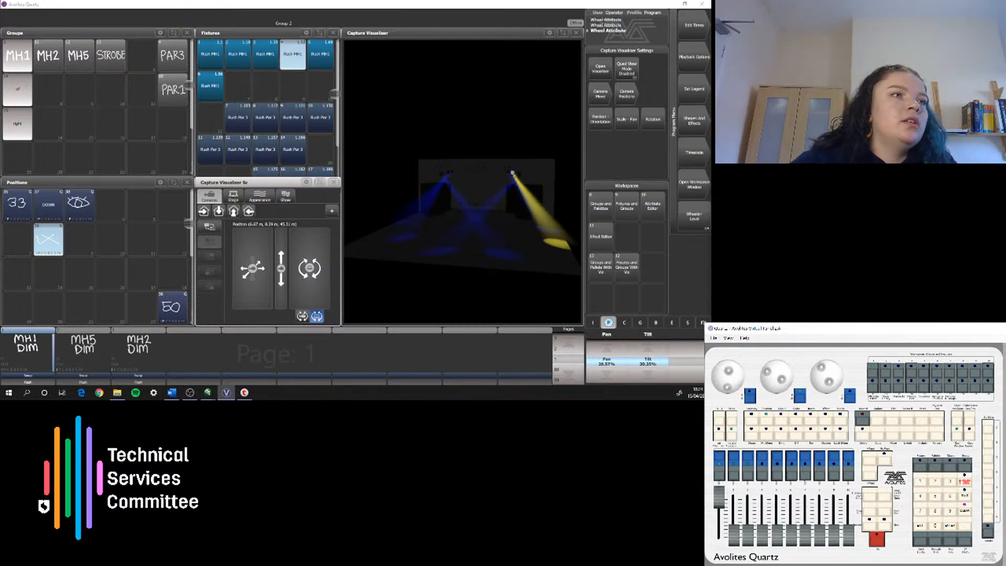
Step: Step through the fifth and sixth MH1 fixtures, panning each until its beam points almost straight forward
left_click(731, 417)
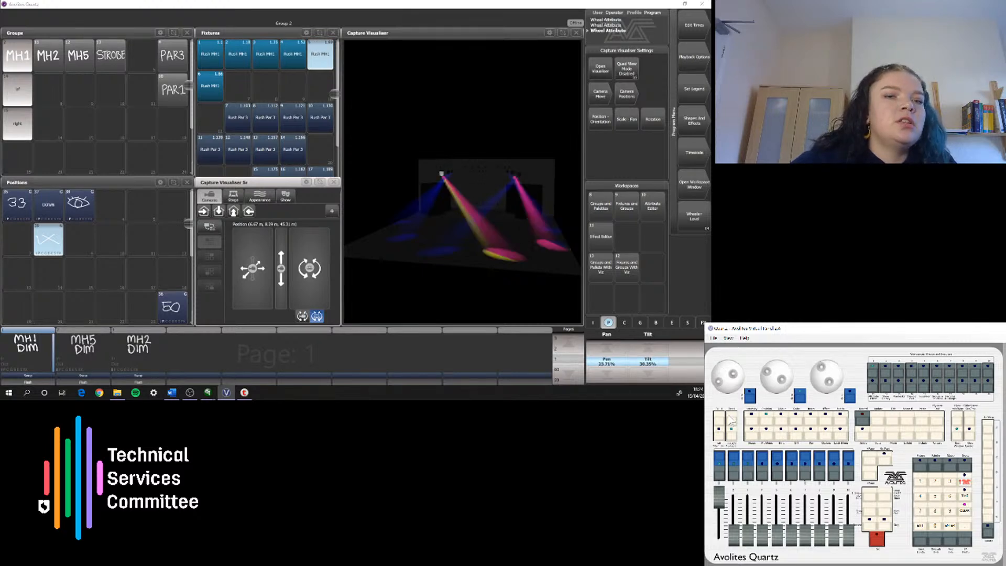
mouse_move(719, 382)
left_mouse_down()
mouse_move(732, 383)
mouse_move(736, 369)
mouse_move(733, 382)
mouse_move(726, 373)
left_mouse_up()
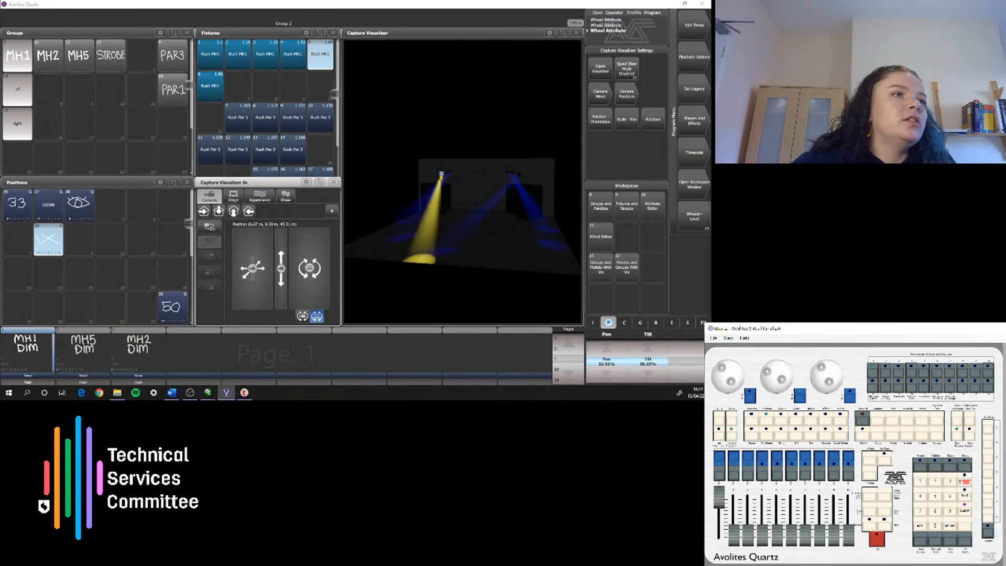
left_click(731, 417)
mouse_move(731, 381)
left_mouse_down()
mouse_move(725, 373)
mouse_move(736, 367)
mouse_move(719, 381)
mouse_move(738, 378)
mouse_move(721, 373)
left_mouse_up()
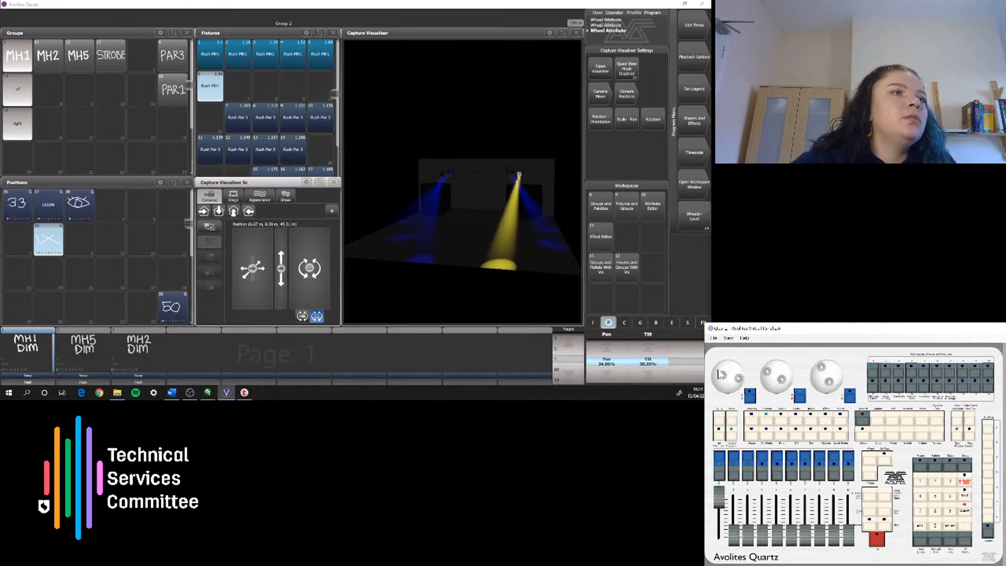
Step: Record the outward fan as a position palette directly below the crossed palette, with a hand-drawn picture of diverging beam lines
mouse_move(314, 278)
left_mouse_down()
mouse_move(355, 296)
mouse_move(313, 311)
mouse_move(275, 279)
mouse_move(356, 270)
mouse_move(324, 299)
mouse_move(319, 276)
mouse_move(272, 299)
mouse_move(270, 267)
mouse_move(278, 253)
mouse_move(342, 298)
mouse_move(313, 291)
left_mouse_up()
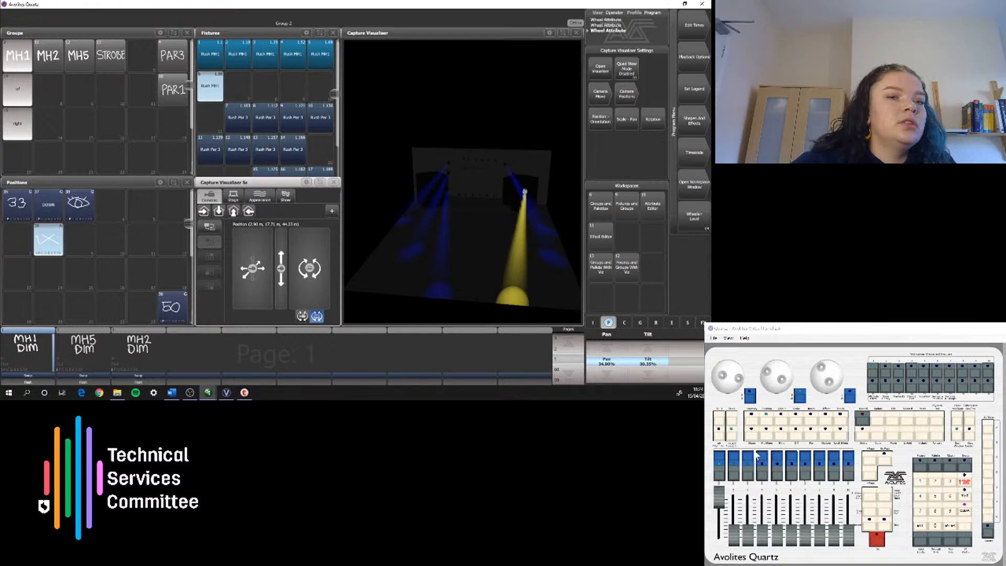
left_click(731, 434)
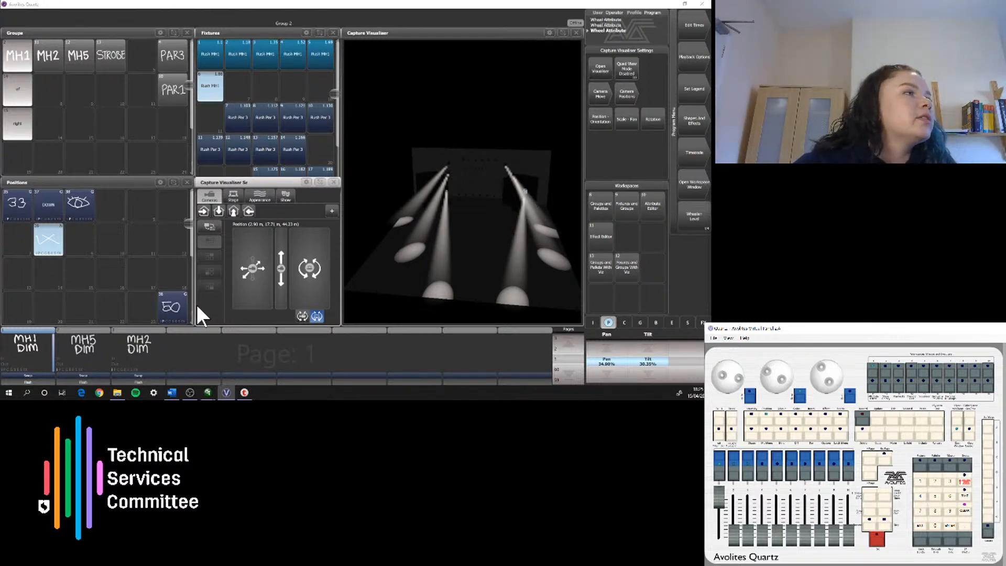
left_click(43, 270)
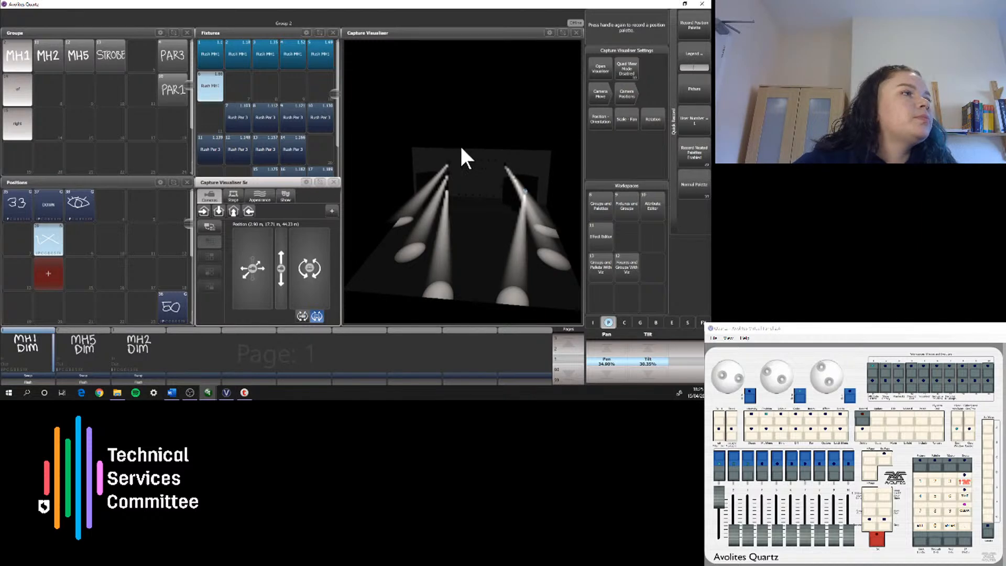
left_click(695, 91)
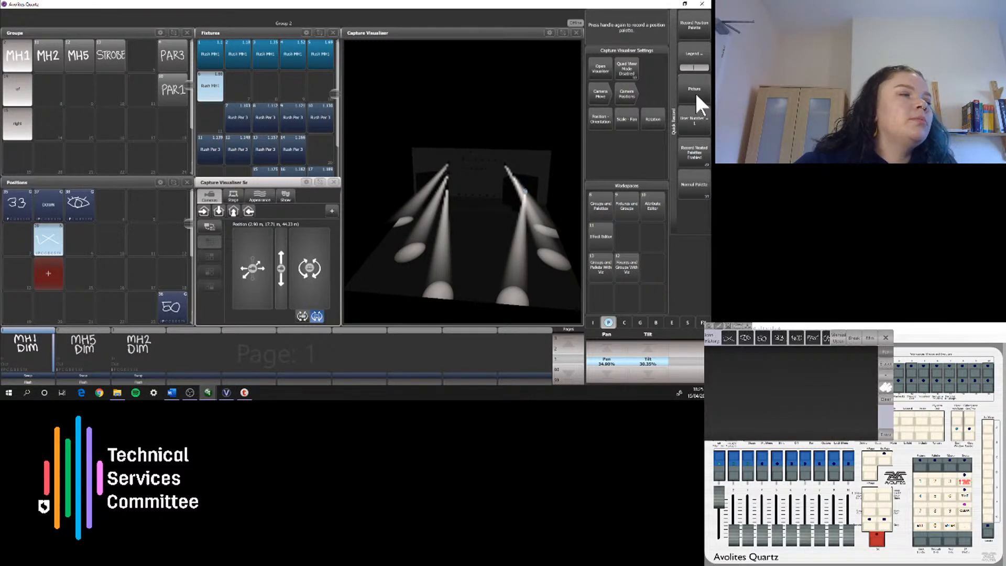
mouse_move(767, 362)
left_mouse_down()
mouse_move(736, 400)
mouse_move(766, 437)
left_mouse_up()
left_click_drag(799, 386, 825, 434)
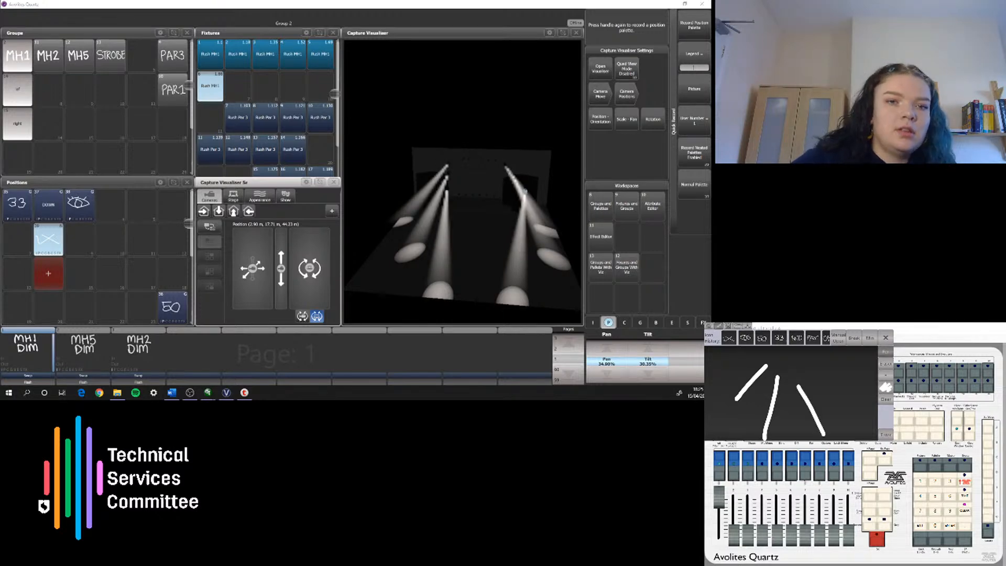
left_click_drag(809, 377, 856, 389)
left_click(885, 434)
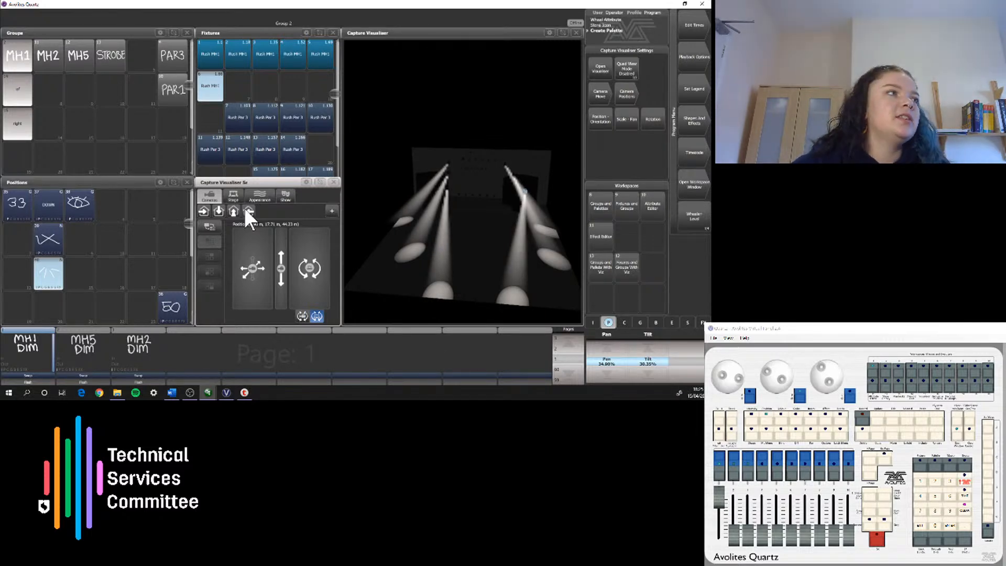
Step: Highlight the sixth MH1 fixture and re-aim its forward beam from the flipped side, with pan about 89% and tilt about 70%
left_click(733, 434)
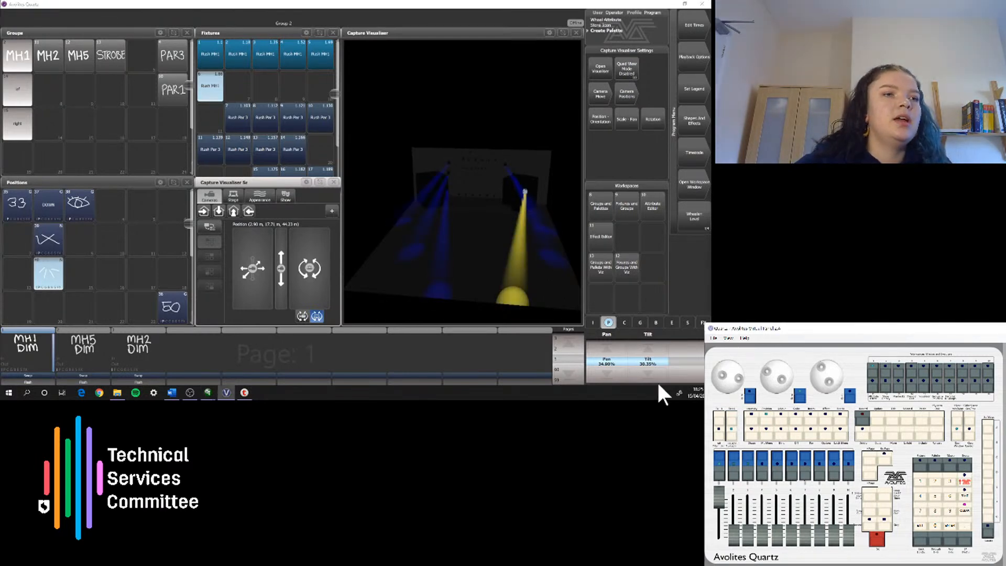
left_click(649, 349)
left_click(649, 350)
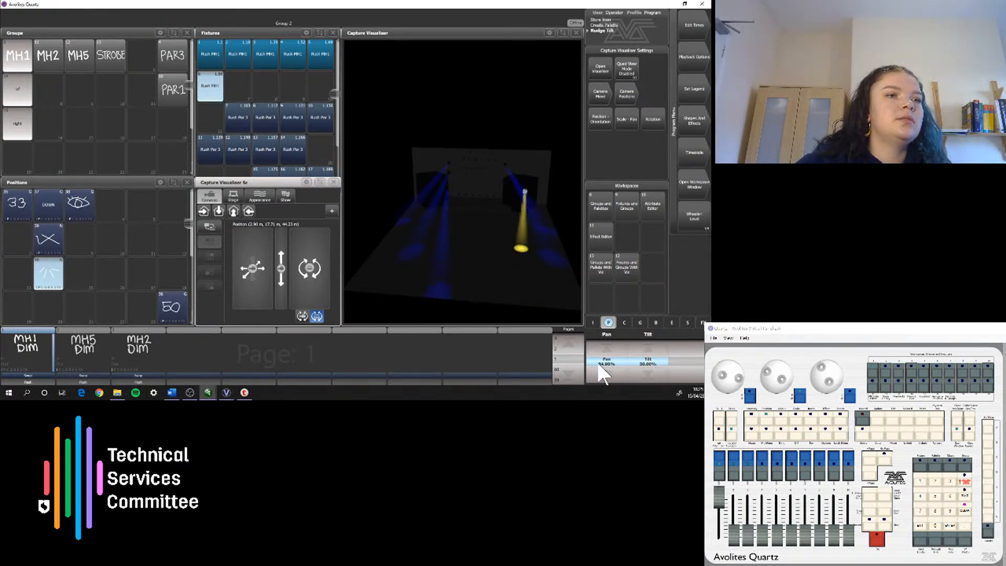
left_click(605, 347)
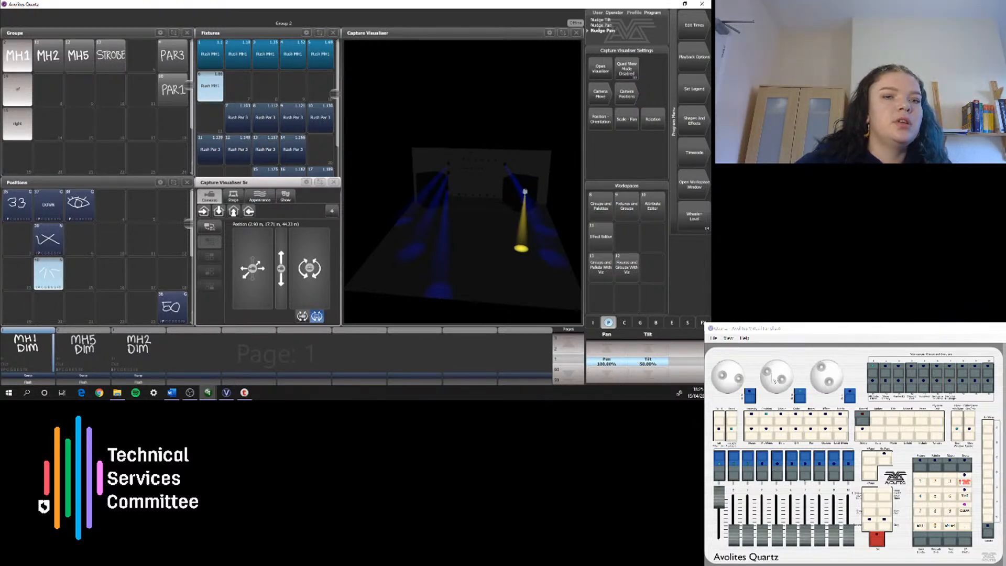
mouse_move(772, 377)
left_mouse_down()
mouse_move(781, 379)
mouse_move(765, 384)
left_mouse_up()
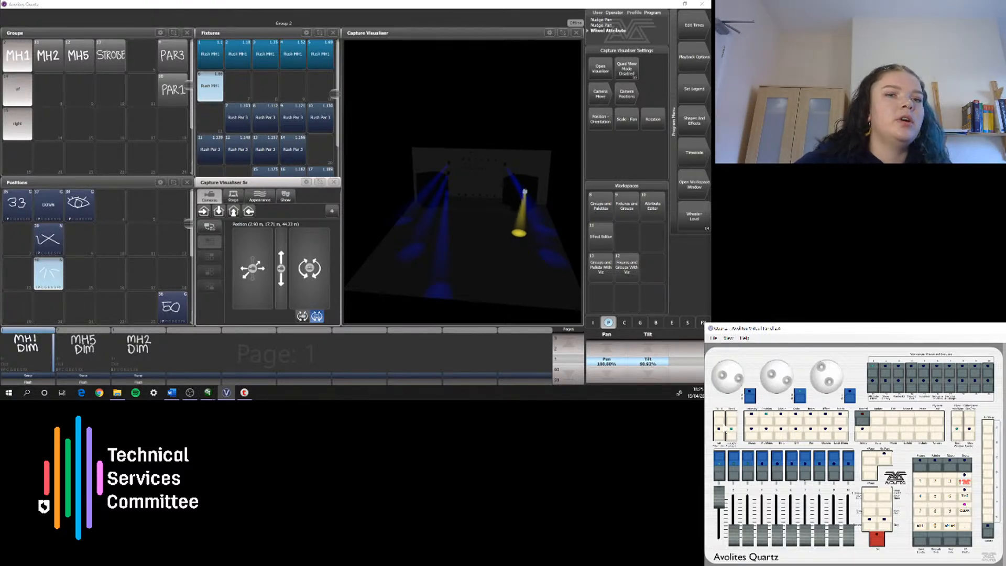
mouse_move(722, 384)
left_mouse_down()
mouse_move(735, 372)
mouse_move(726, 370)
left_mouse_up()
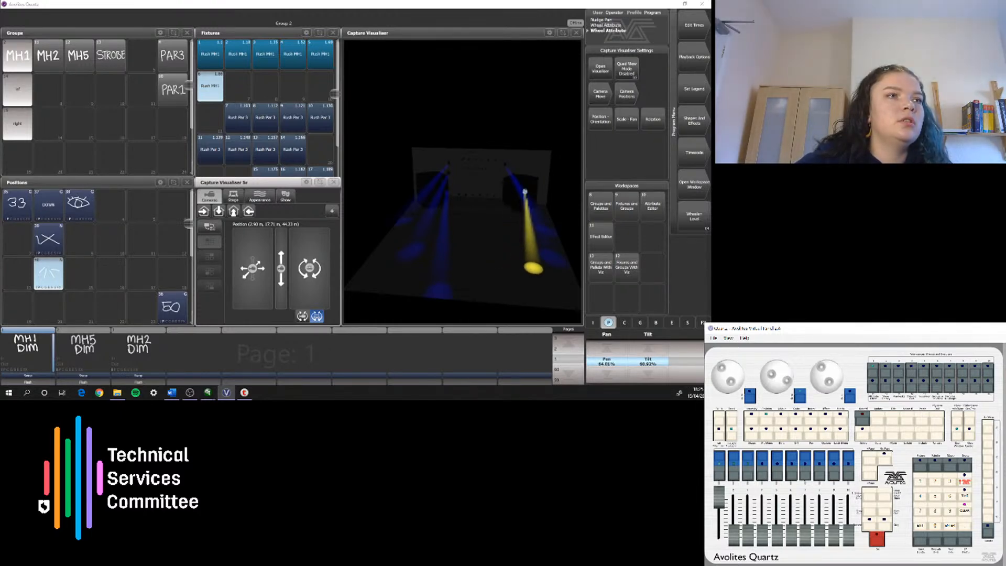
left_click_drag(789, 381, 732, 367)
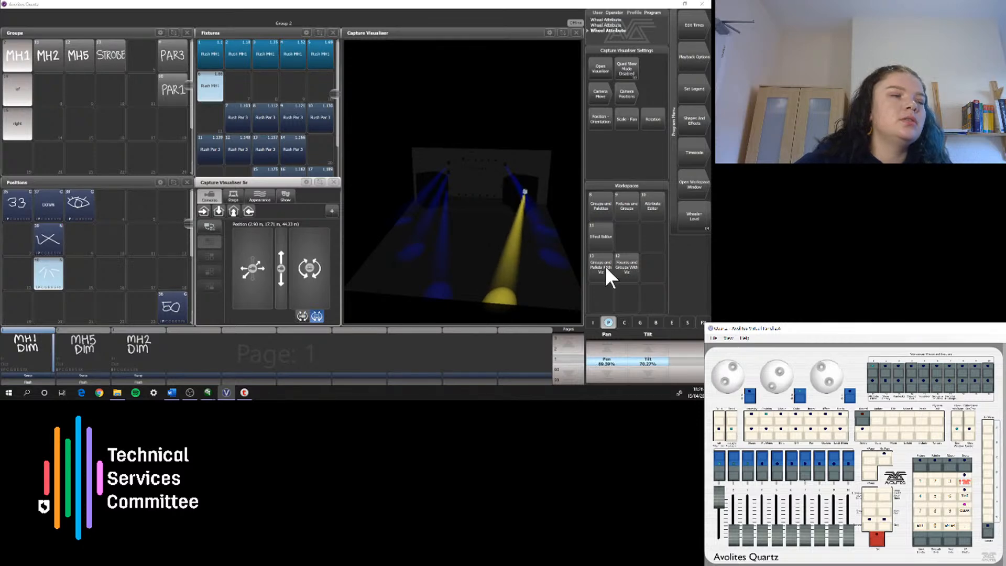
Step: Record the flipped look as a position palette without a custom legend directly below the fanned palette, and clear the programmer
left_click(50, 306)
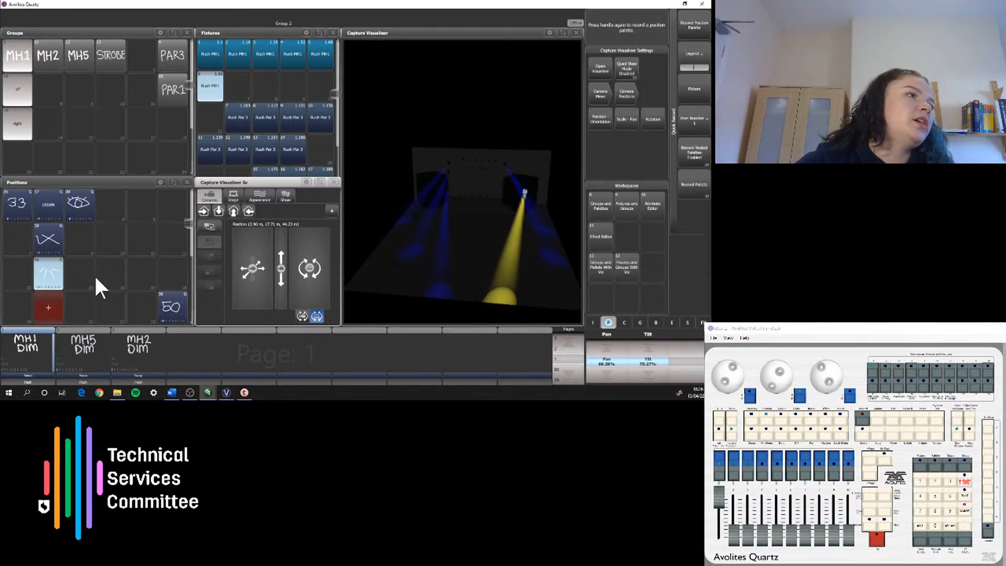
left_click(53, 303)
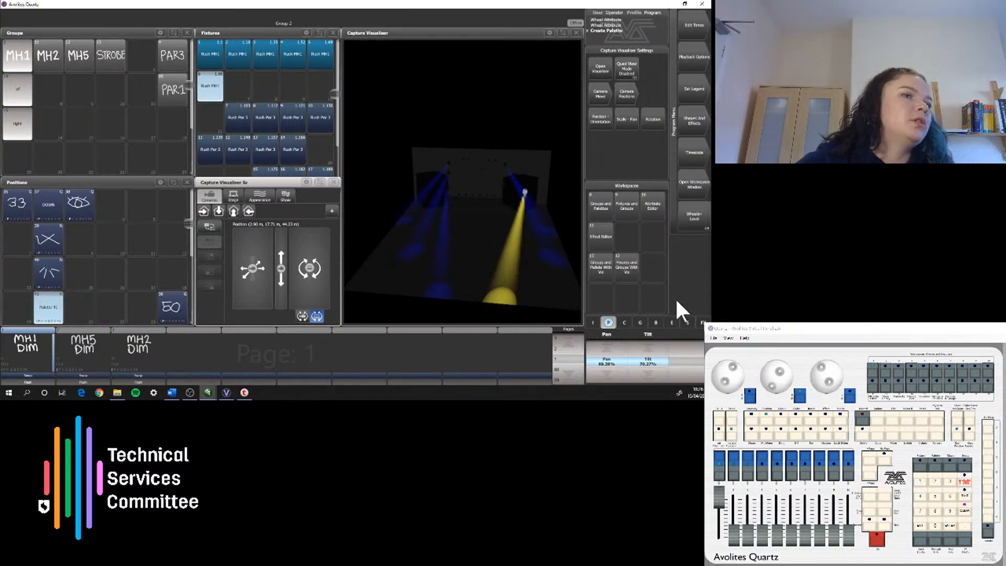
left_click(967, 511)
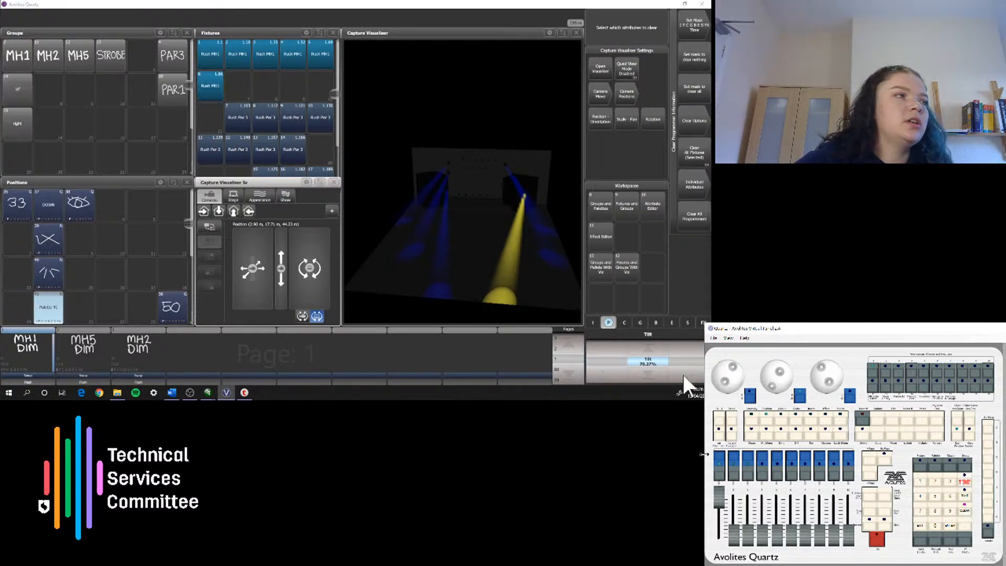
Step: Compare how MH1 moves between the DOWN, crossed, fanned and flipped position palettes, returning to crossed before each outward look
left_click(46, 199)
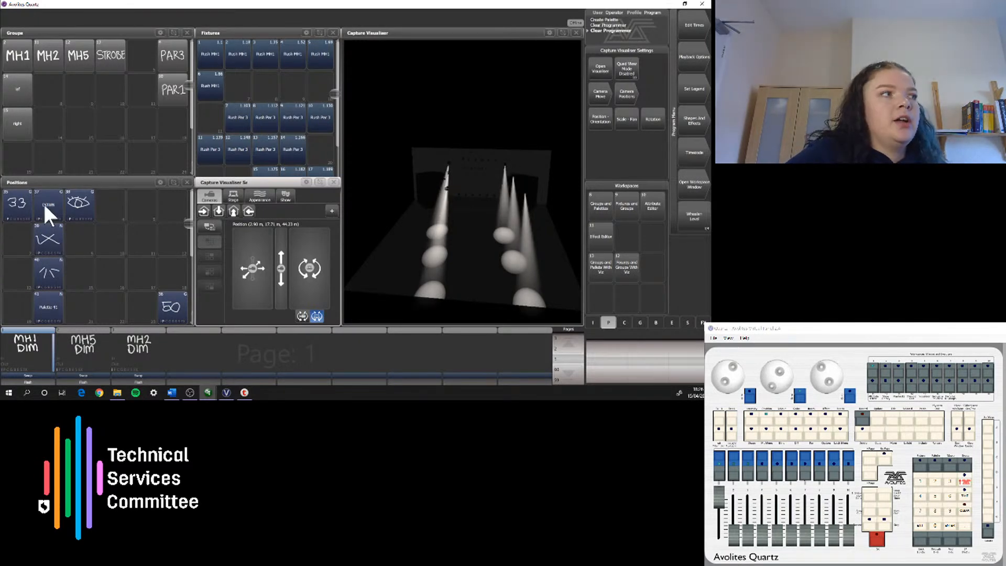
left_click(23, 67)
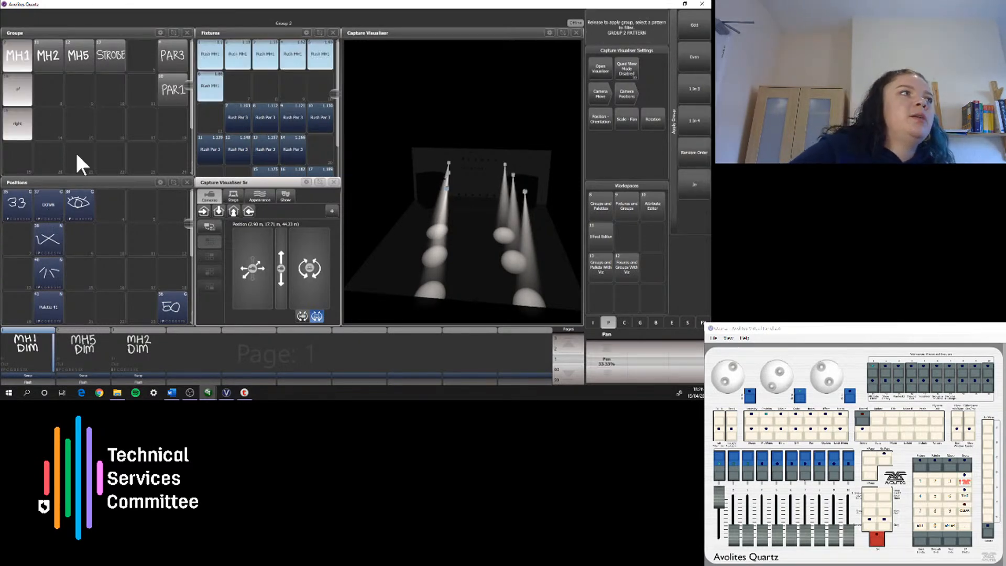
left_click(52, 203)
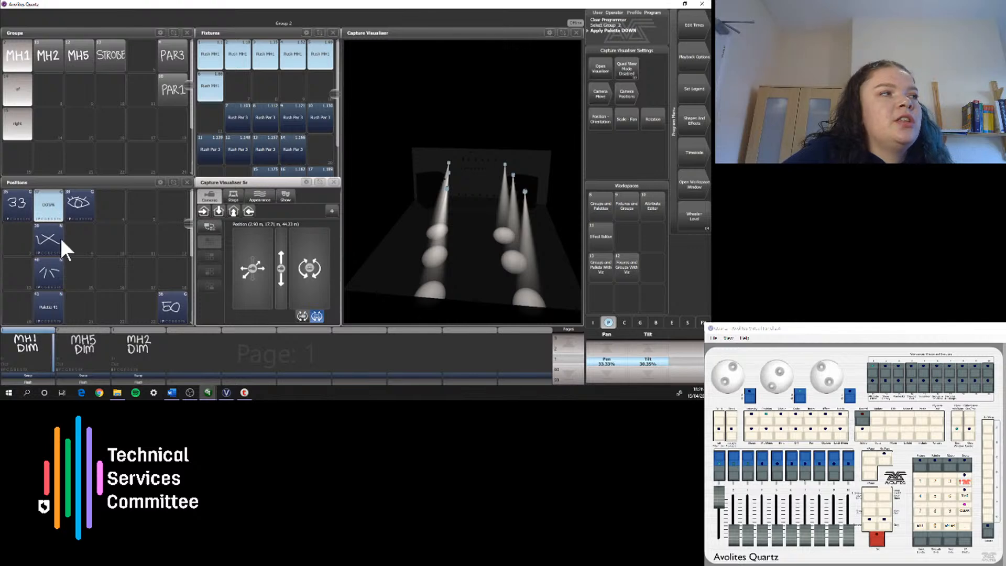
left_click(53, 240)
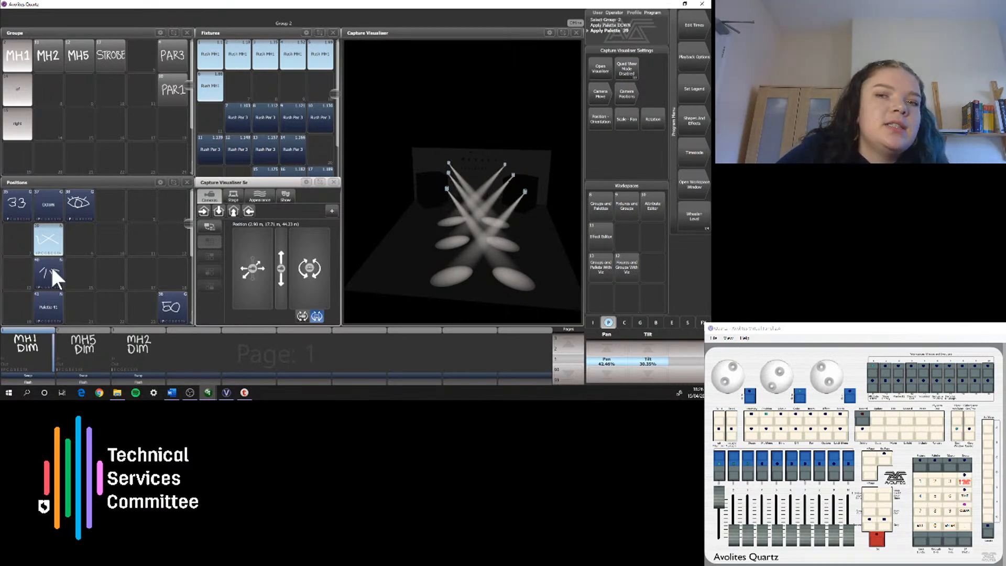
left_click(50, 265)
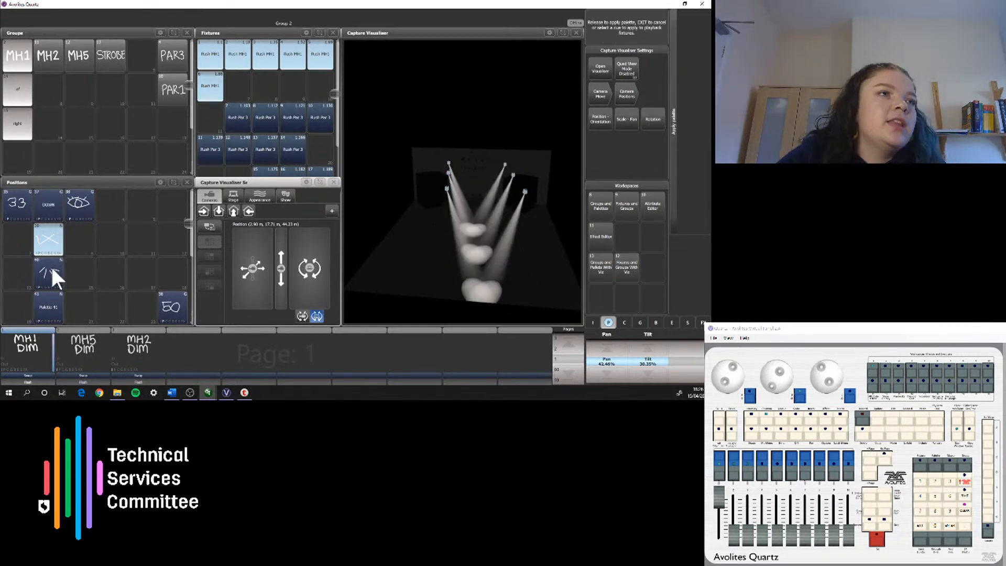
left_click(42, 243)
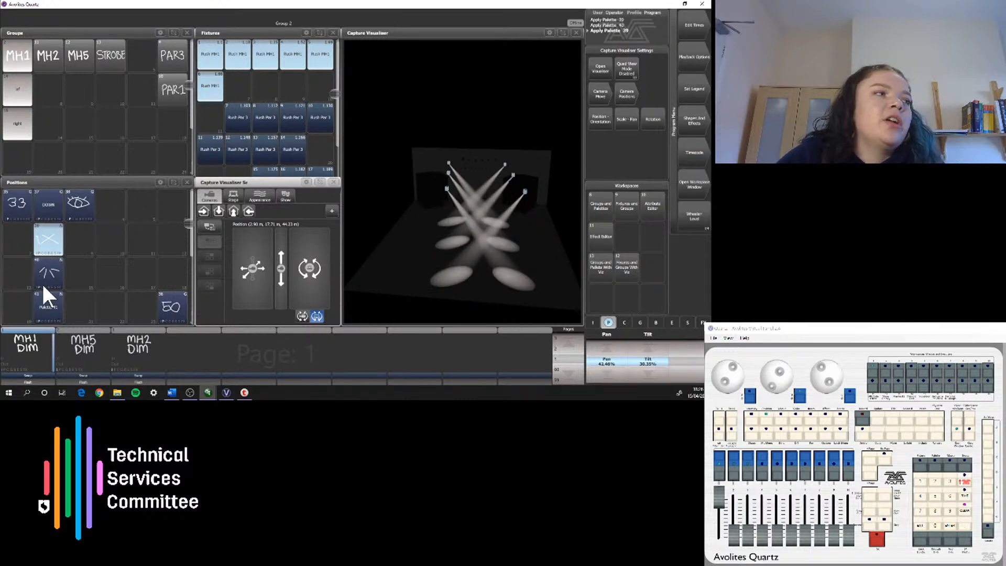
left_click(49, 310)
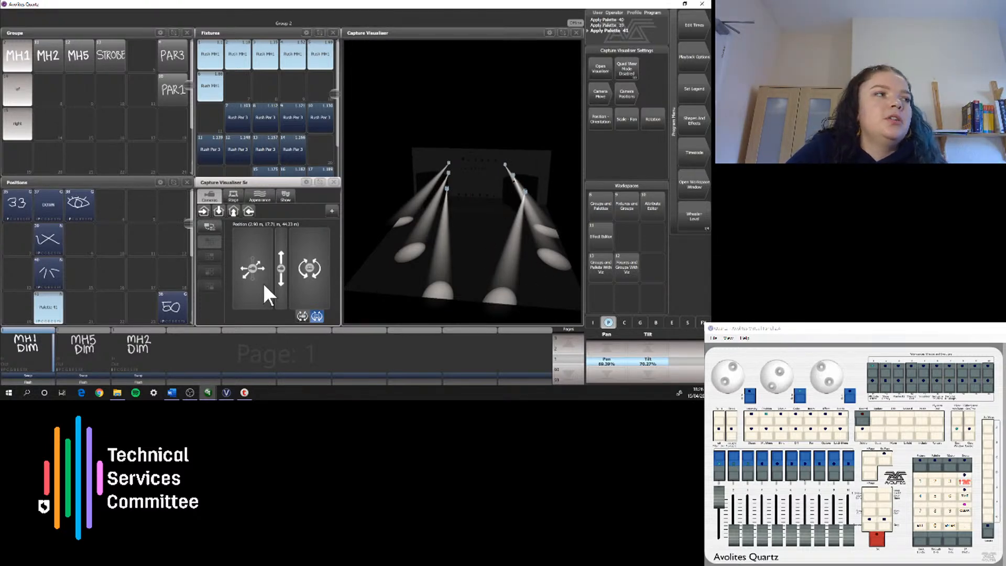
left_click(44, 241)
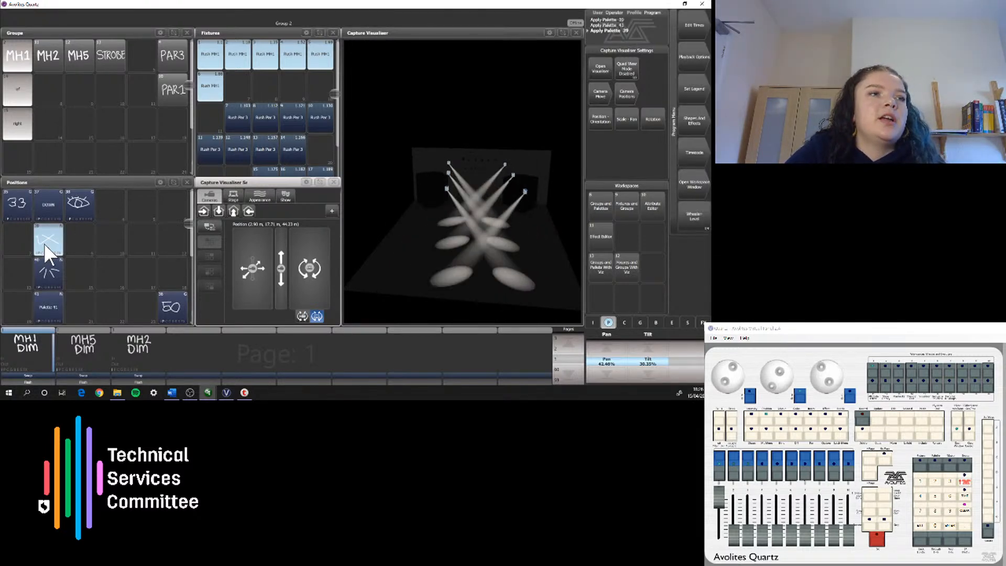
left_click(58, 304)
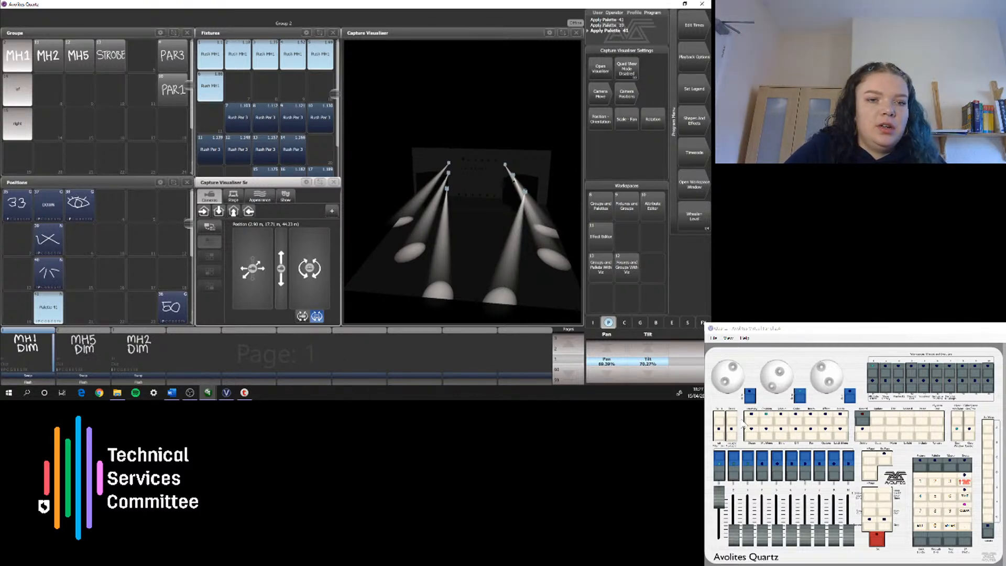
Step: Step through the highlighted MH1 fixtures and back to the fifth, apply the DOWN palette to it, and clear the programmer
left_click(732, 431)
left_click(734, 422)
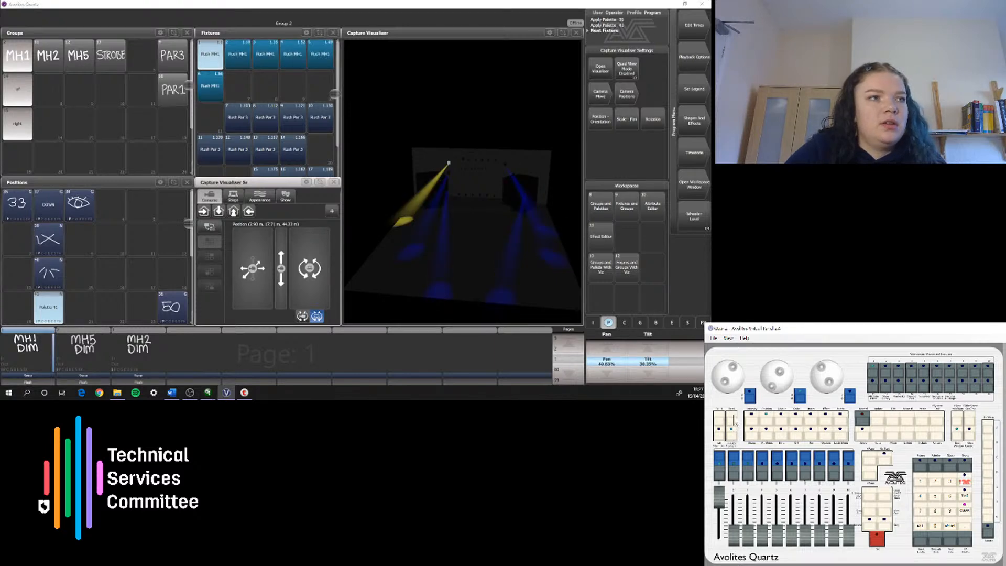
left_click(734, 421)
left_click(735, 421)
left_click(734, 421)
left_click(734, 422)
left_click(734, 421)
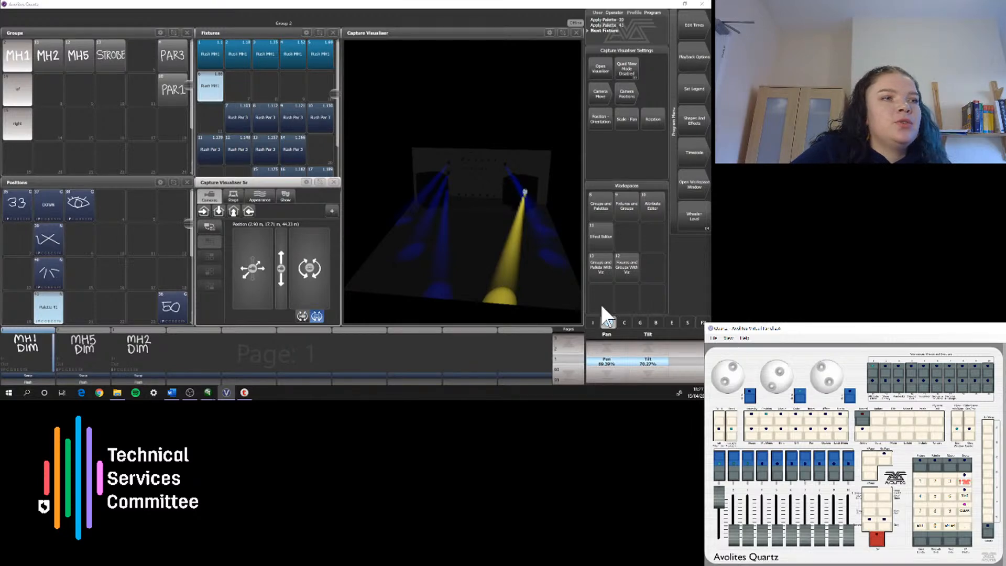
left_click(720, 418)
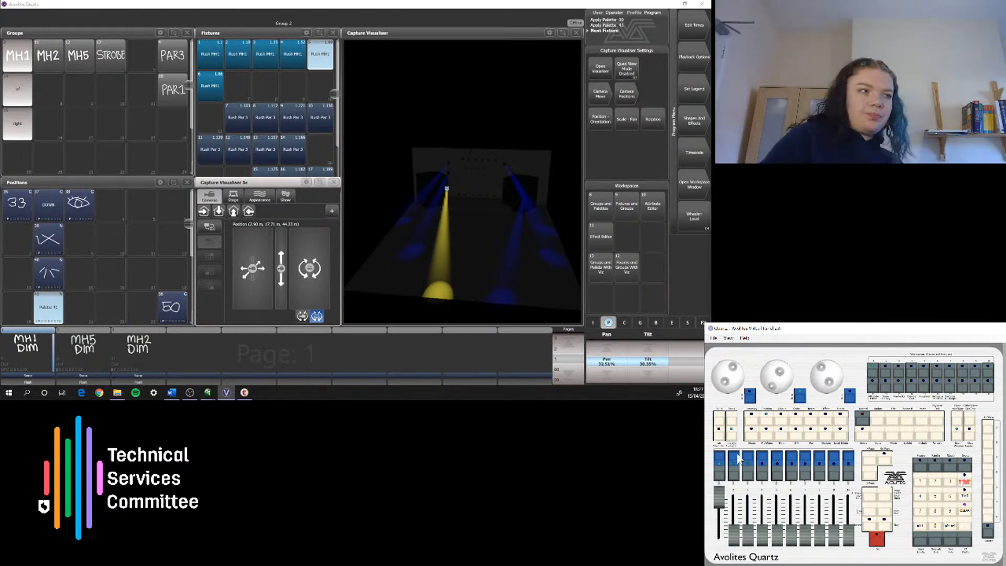
left_click(57, 215)
double_click(965, 511)
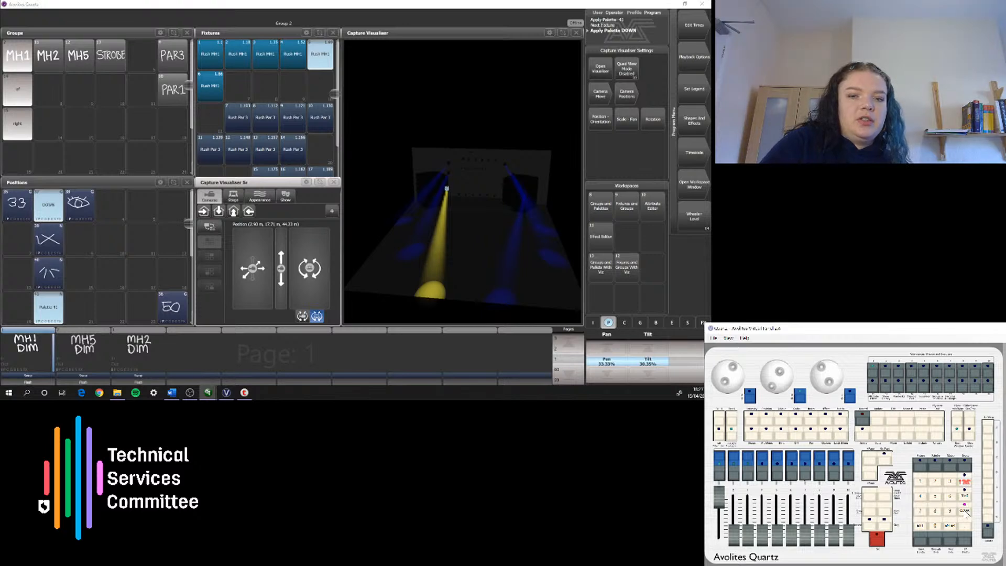
Step: Preview the DOWN, audience and crossed position palettes with no fixtures selected, finishing on the audience position
left_click(45, 213)
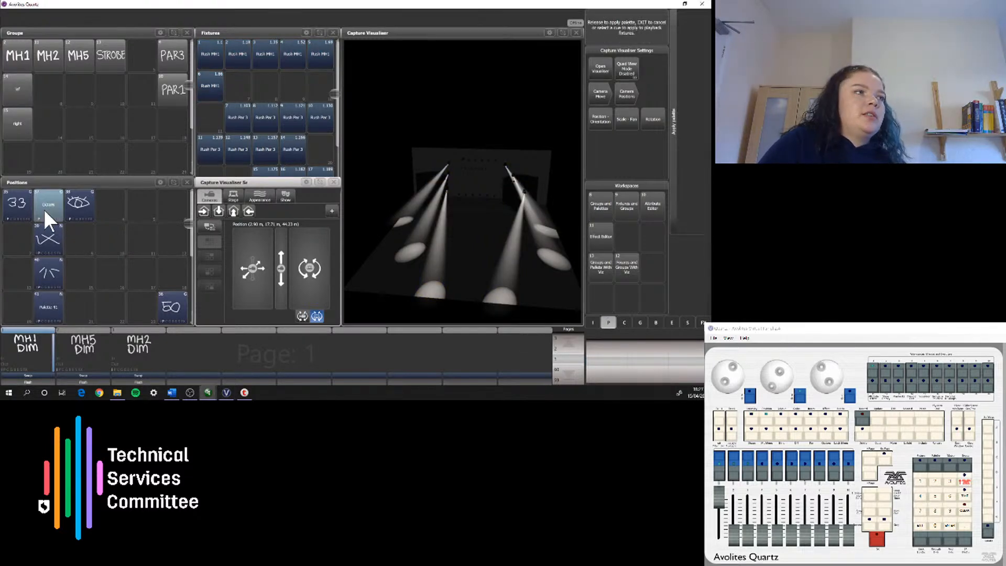
left_click(88, 205)
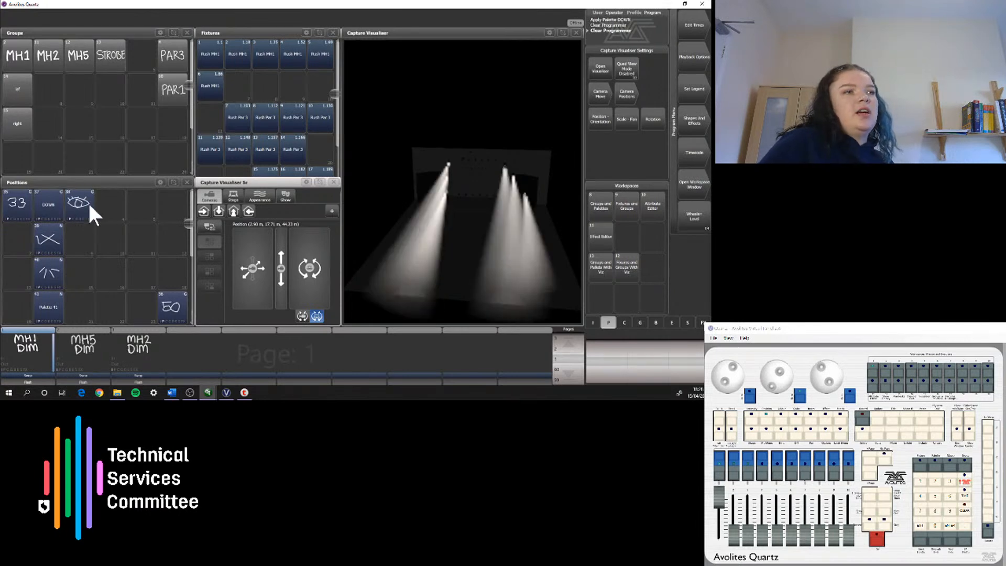
left_click(48, 209)
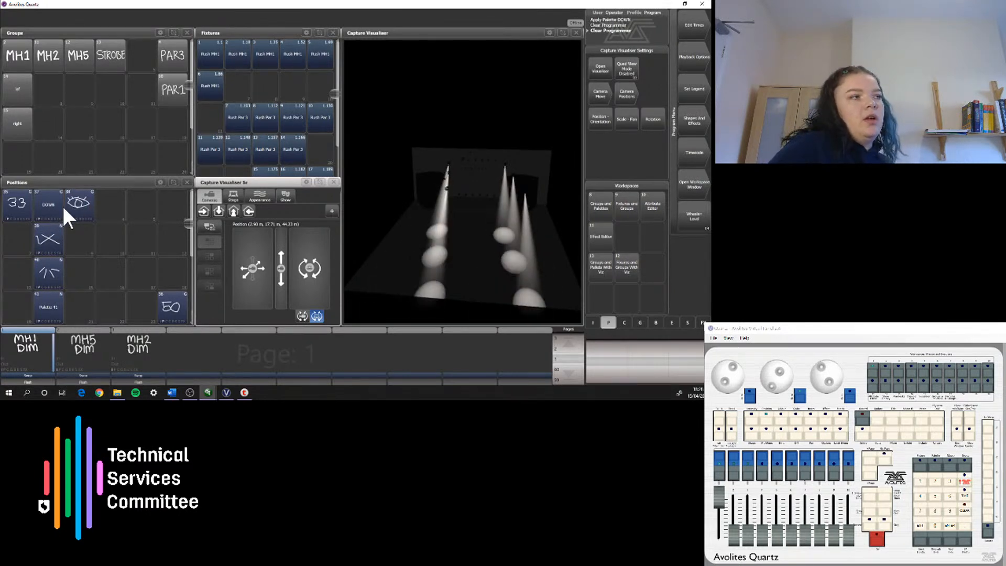
left_click(45, 239)
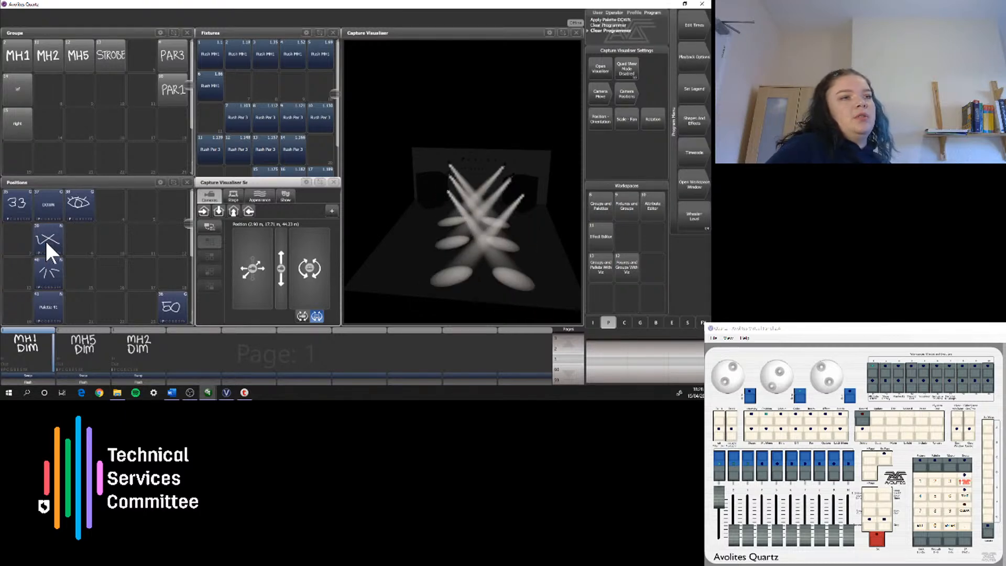
left_click(84, 199)
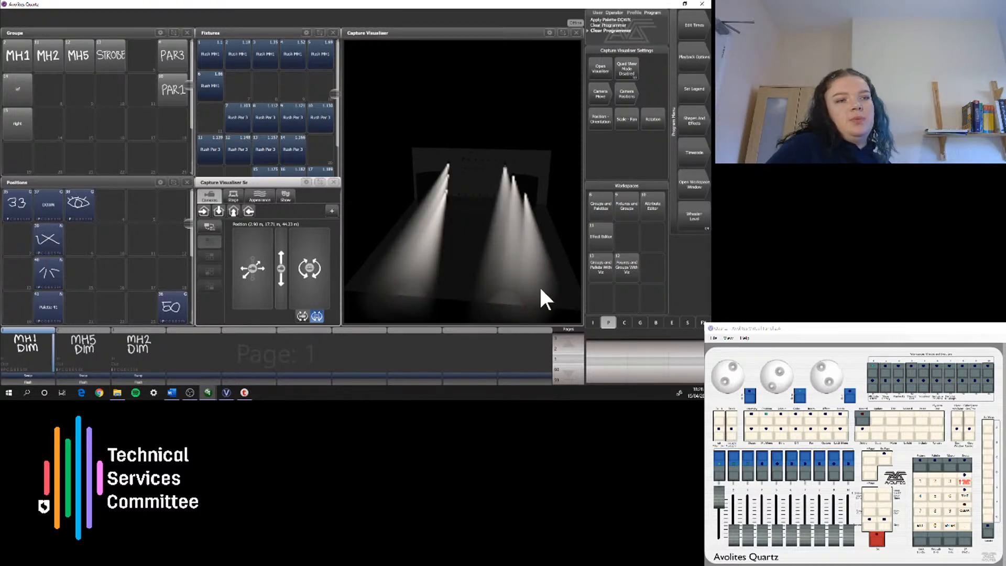
Step: Select the MH1 group and apply the crossed position palette to it
left_click(18, 50)
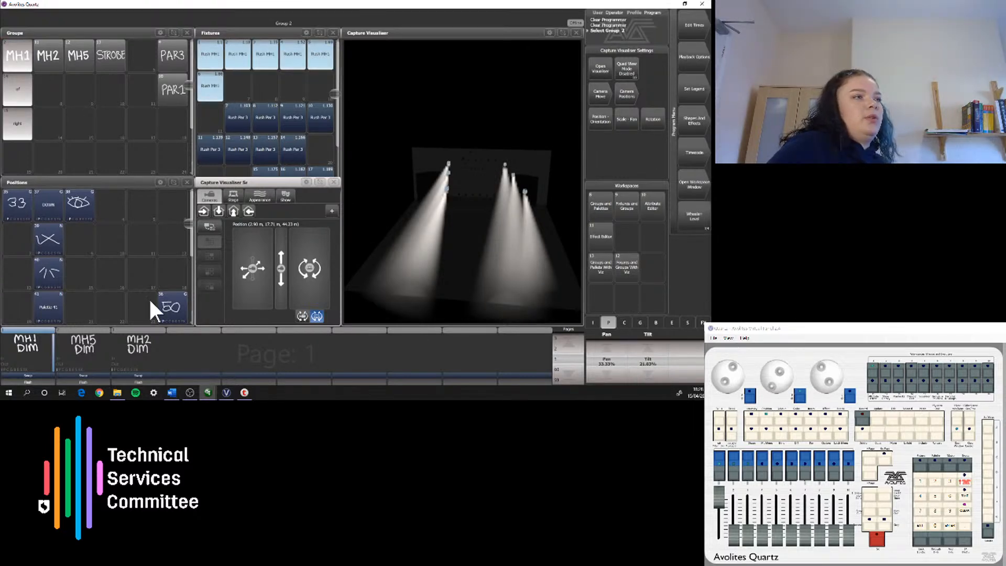
left_click(57, 240)
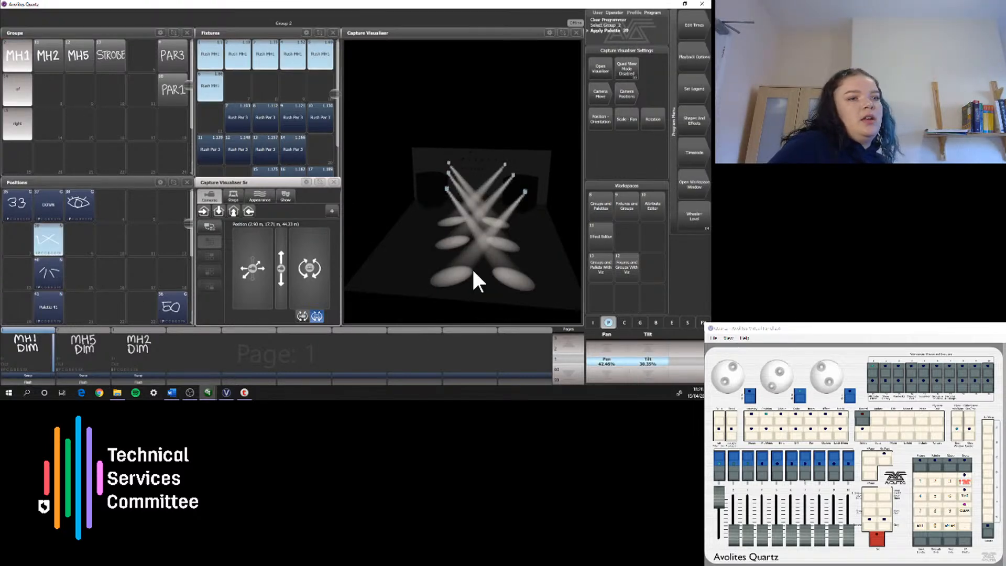
Step: Set the MH1 group's tilt to 21.03% and record it as a new position palette beside the crossed one
left_click(647, 368)
type("2")
type("2")
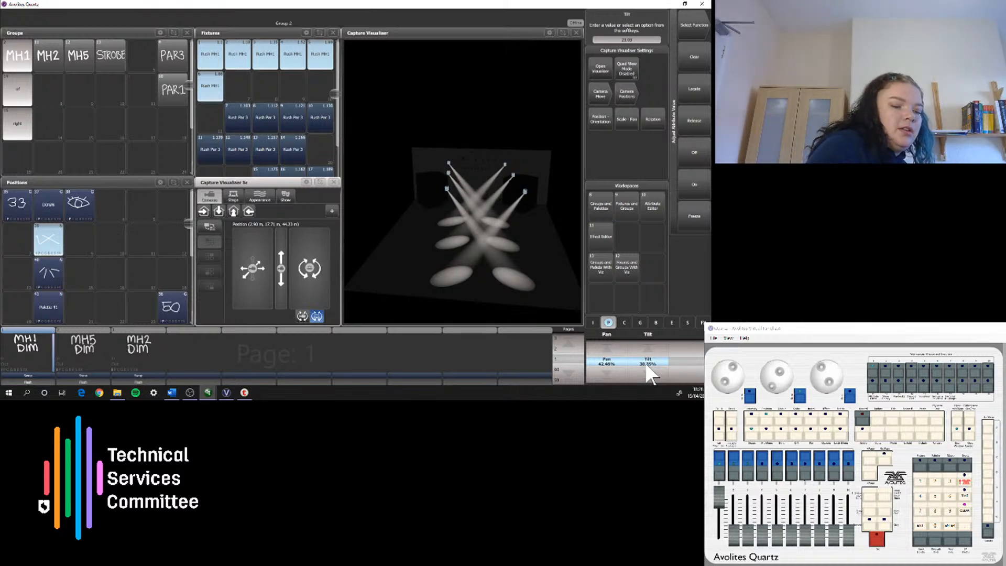
key("Return")
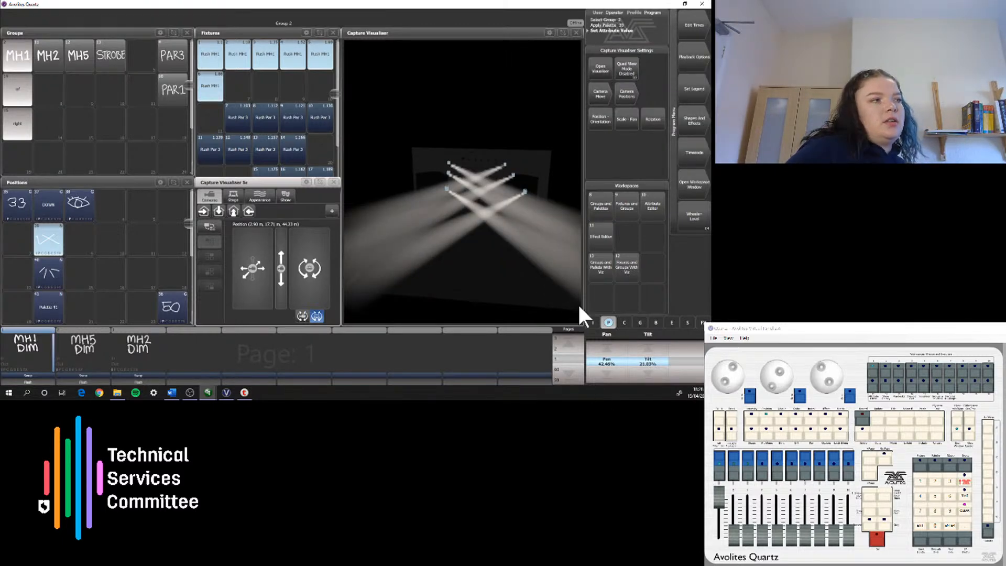
left_click(80, 241)
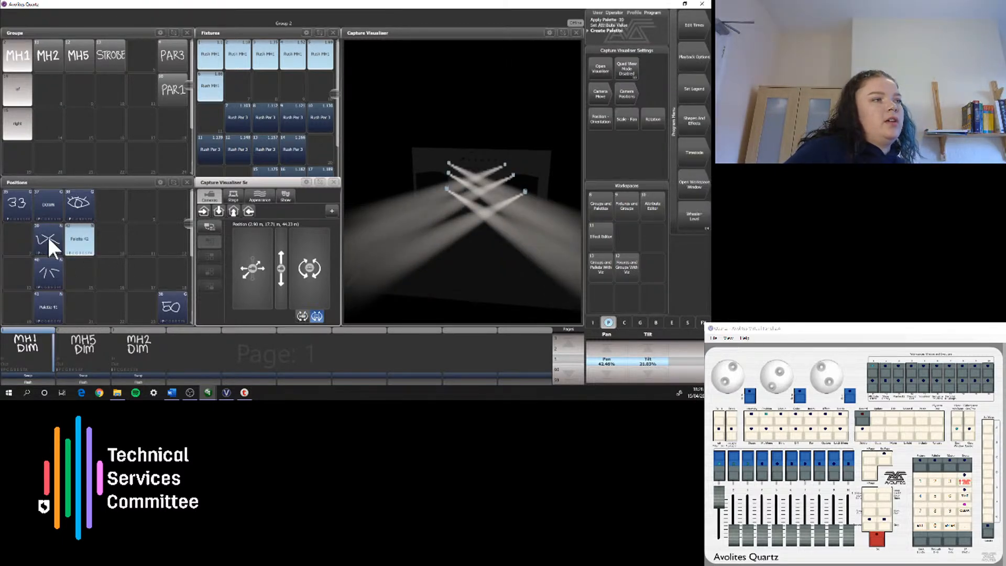
Step: Compare the crossed palette with its new 21.03% tilt version on MH1, ending on the original crossed position
left_click(51, 233)
left_click(71, 238)
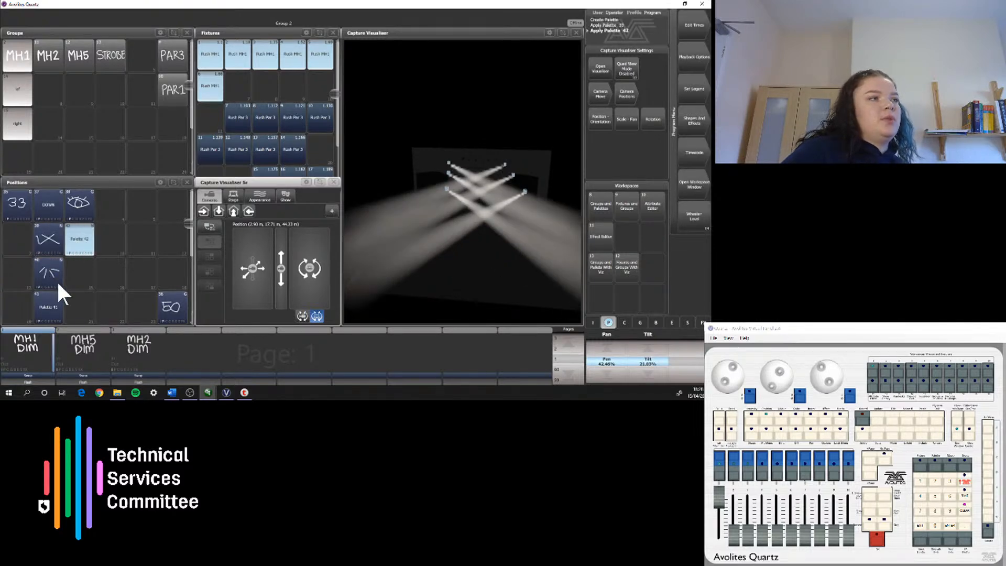
left_click(41, 241)
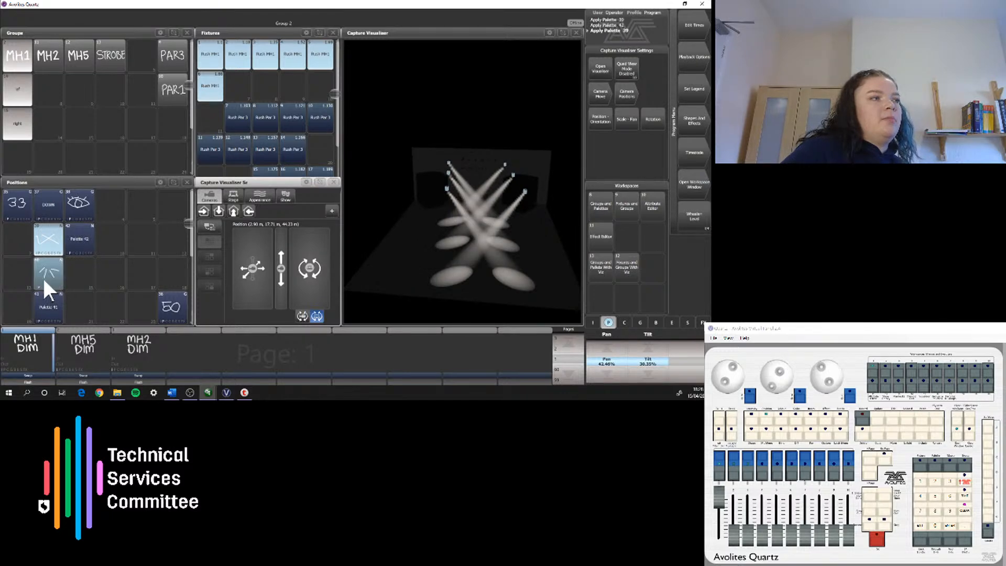
Step: Record the fanned MH1 position with tilt at 21.03% as a new palette beside the original fanned one, and clear the programmer
left_click(43, 275)
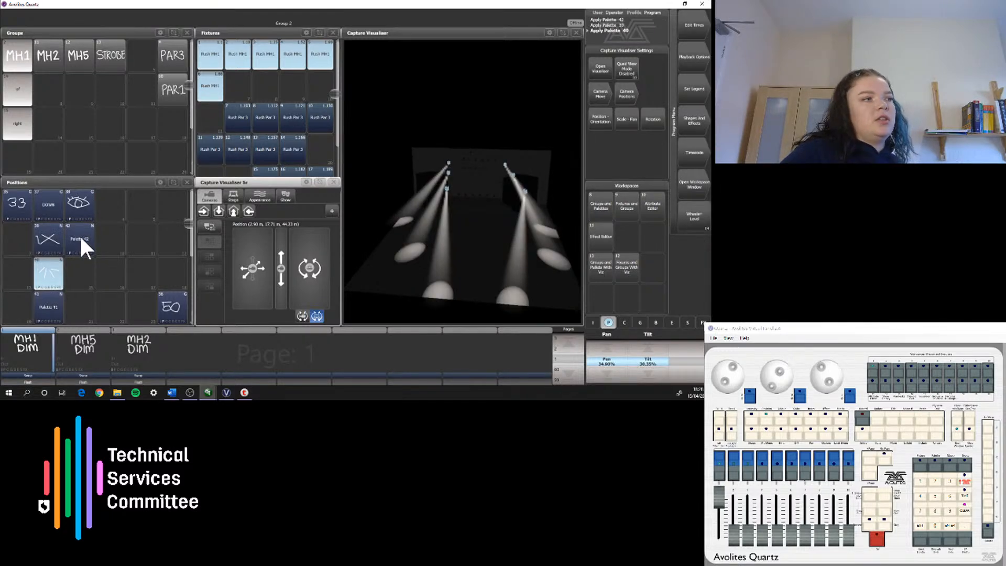
left_click(659, 372)
type("21.03")
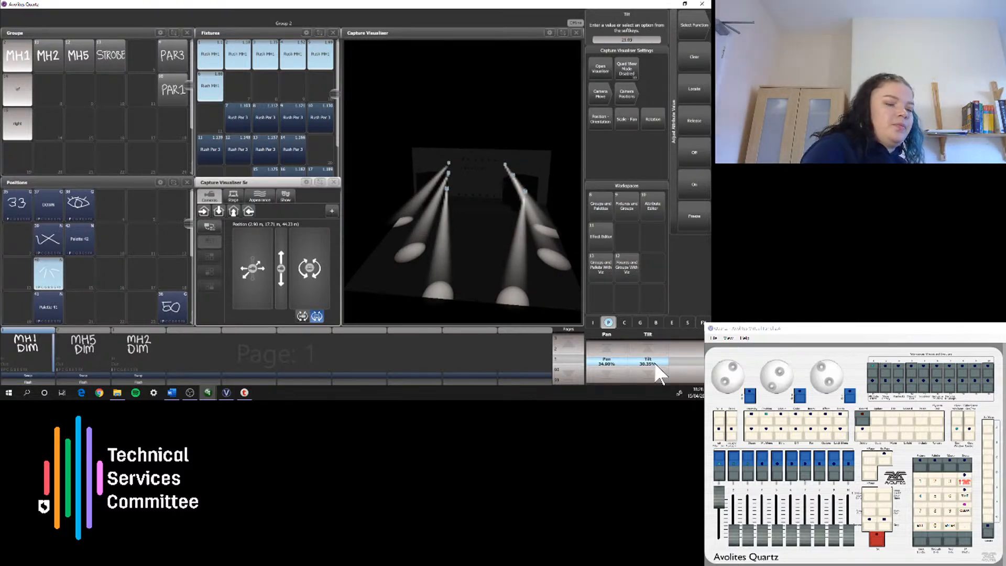
key("Return")
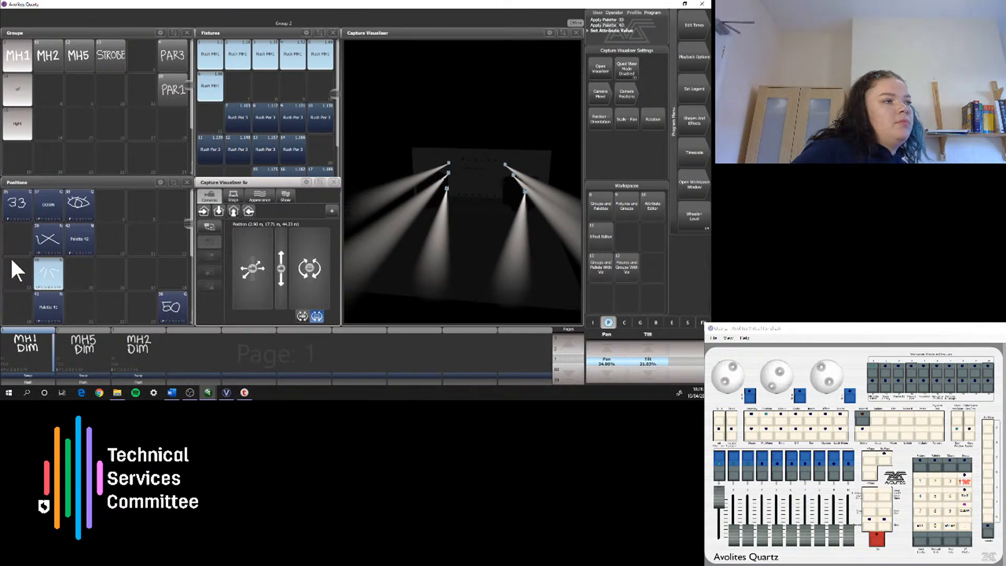
left_click(84, 273)
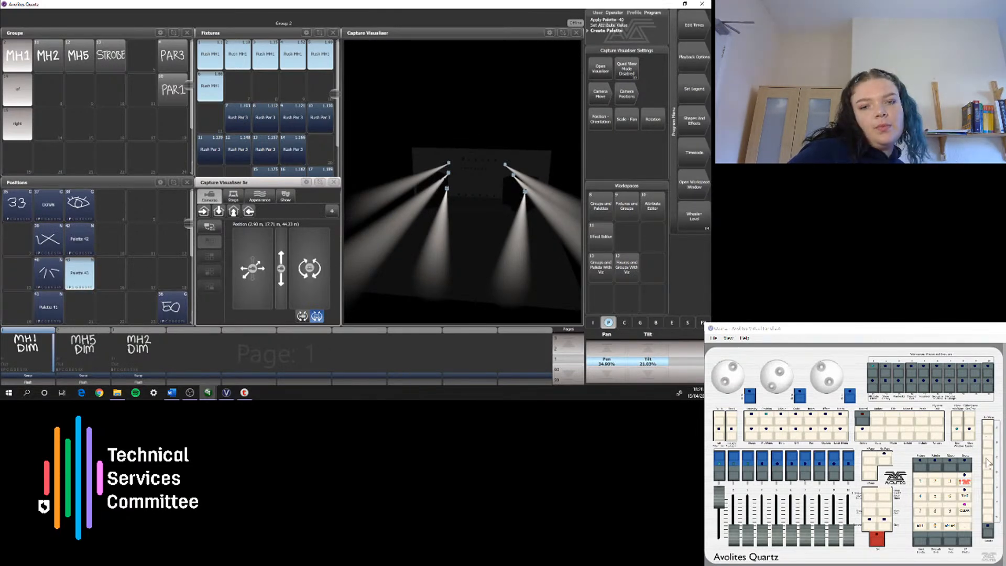
left_click(965, 511)
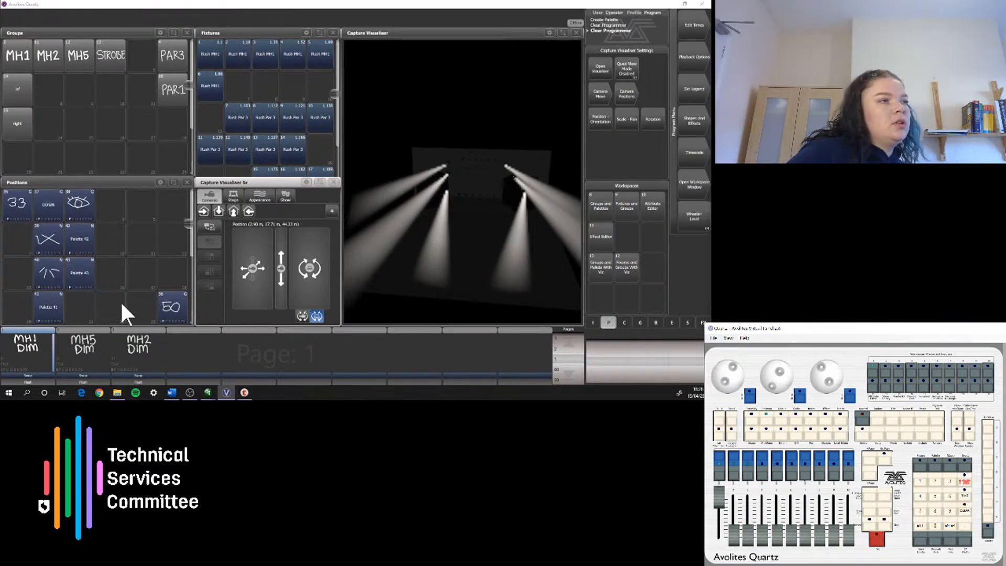
Step: Preview the original and 21.03% tilt fanned palettes alternately with no fixtures selected, finishing on the crossed position
left_click(56, 281)
left_click(80, 282)
left_click(50, 276)
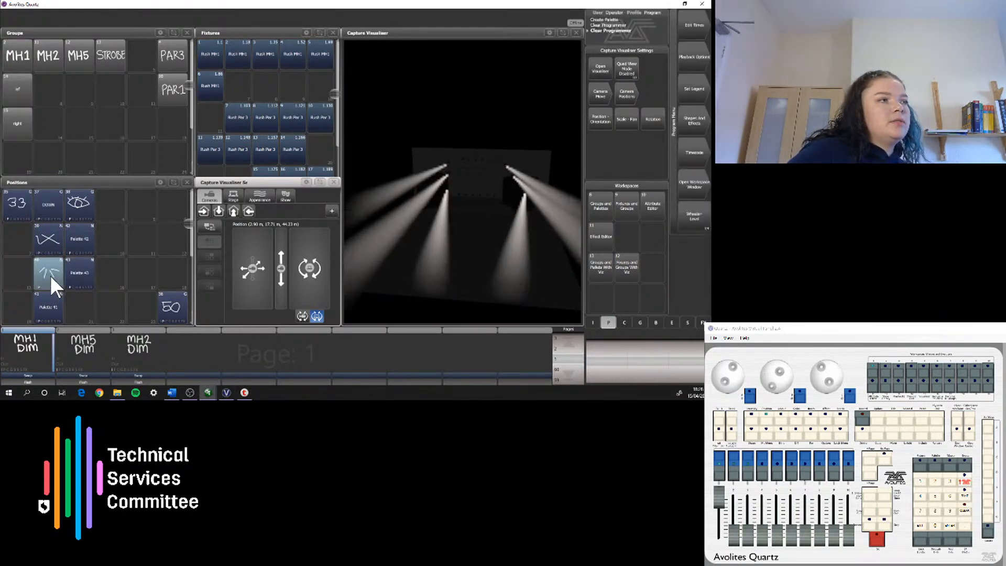
left_click(83, 274)
left_click(42, 235)
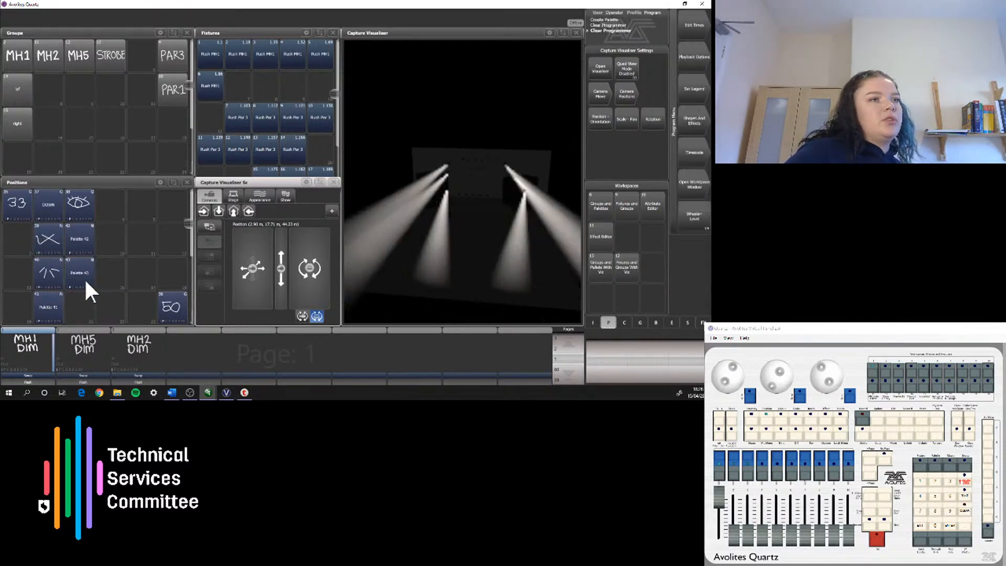
left_click(43, 240)
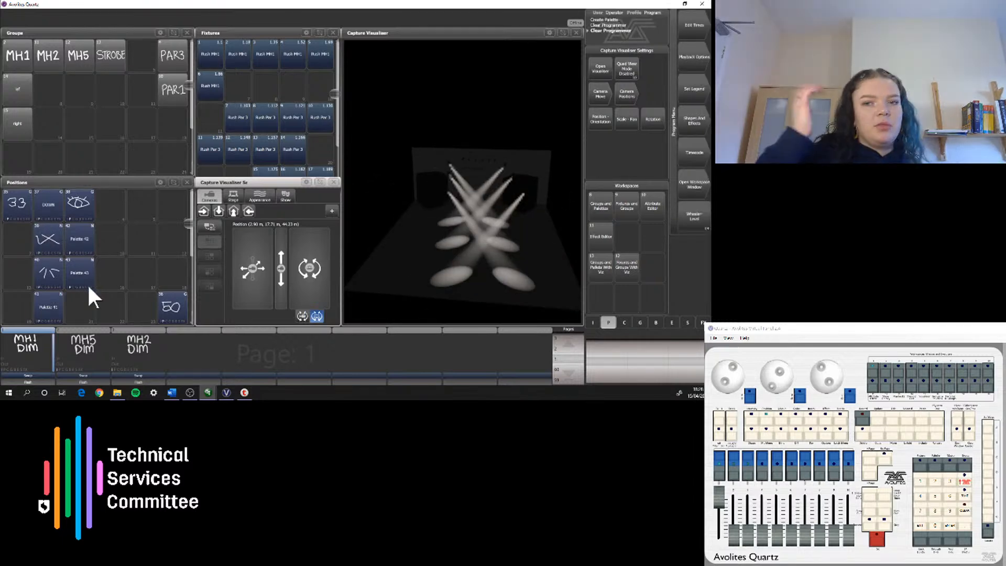